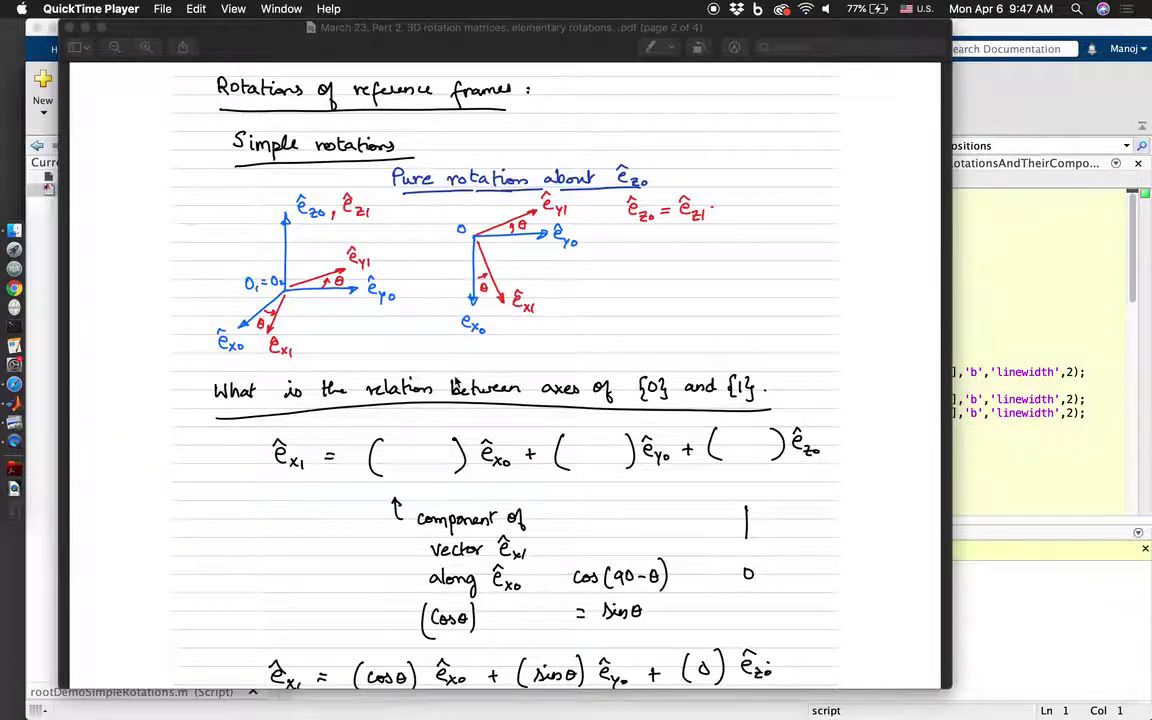
Scroll the lecture notes from page 2 down to page 3's rotation-matrix equation.
{"action": "scroll", "coordinate": [452, 385], "scroll_direction": "down", "scroll_amount": 5}
{"action": "scroll", "coordinate": [456, 382], "scroll_direction": "down", "scroll_amount": 8}
{"action": "scroll", "coordinate": [456, 382], "scroll_direction": "down", "scroll_amount": 7}
{"action": "scroll", "coordinate": [384, 322], "scroll_direction": "up", "scroll_amount": 3}
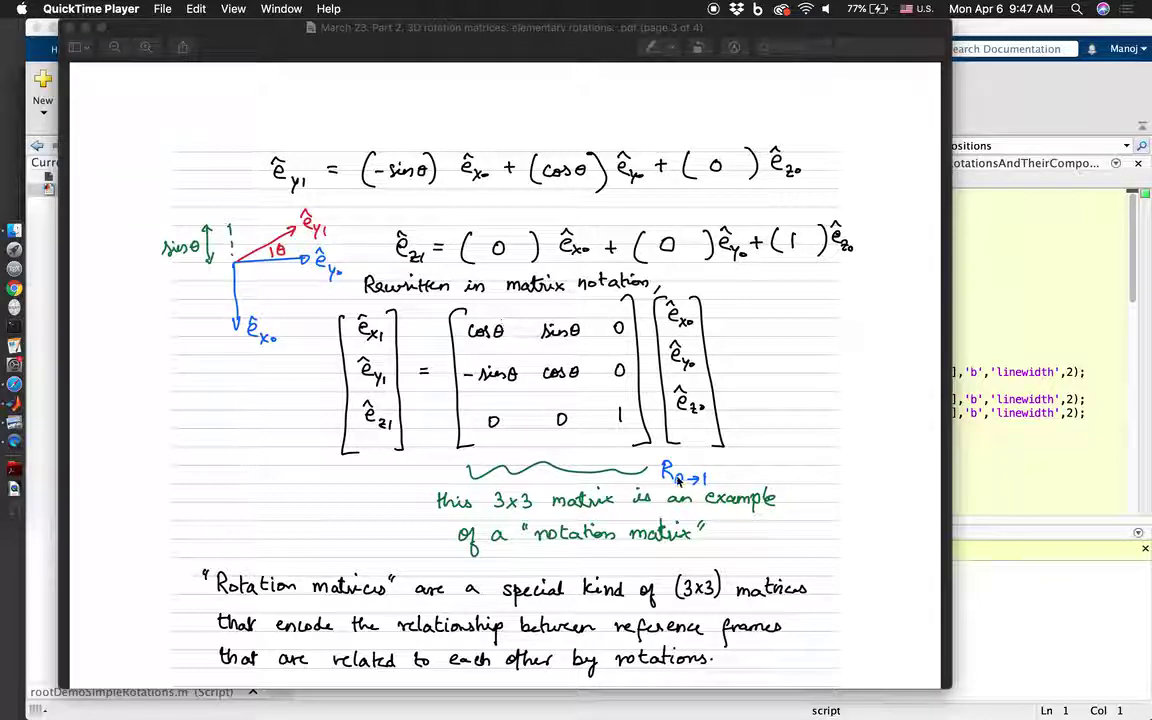
Scroll through pages 3–4 to review the pure-rotation matrices about x₀ and y₀.
{"action": "scroll", "coordinate": [690, 490], "scroll_direction": "down", "scroll_amount": 2}
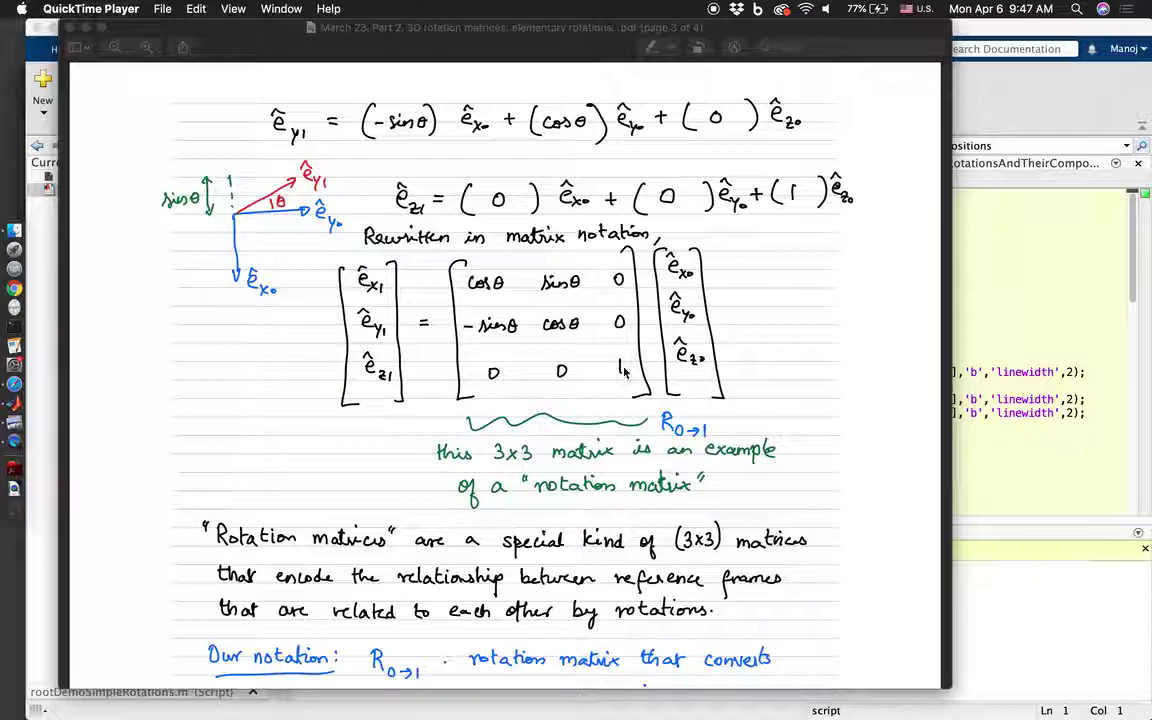
{"action": "scroll", "coordinate": [557, 363], "scroll_direction": "up", "scroll_amount": 2}
{"action": "scroll", "coordinate": [465, 342], "scroll_direction": "up", "scroll_amount": 10}
{"action": "scroll", "coordinate": [465, 342], "scroll_direction": "up", "scroll_amount": 8}
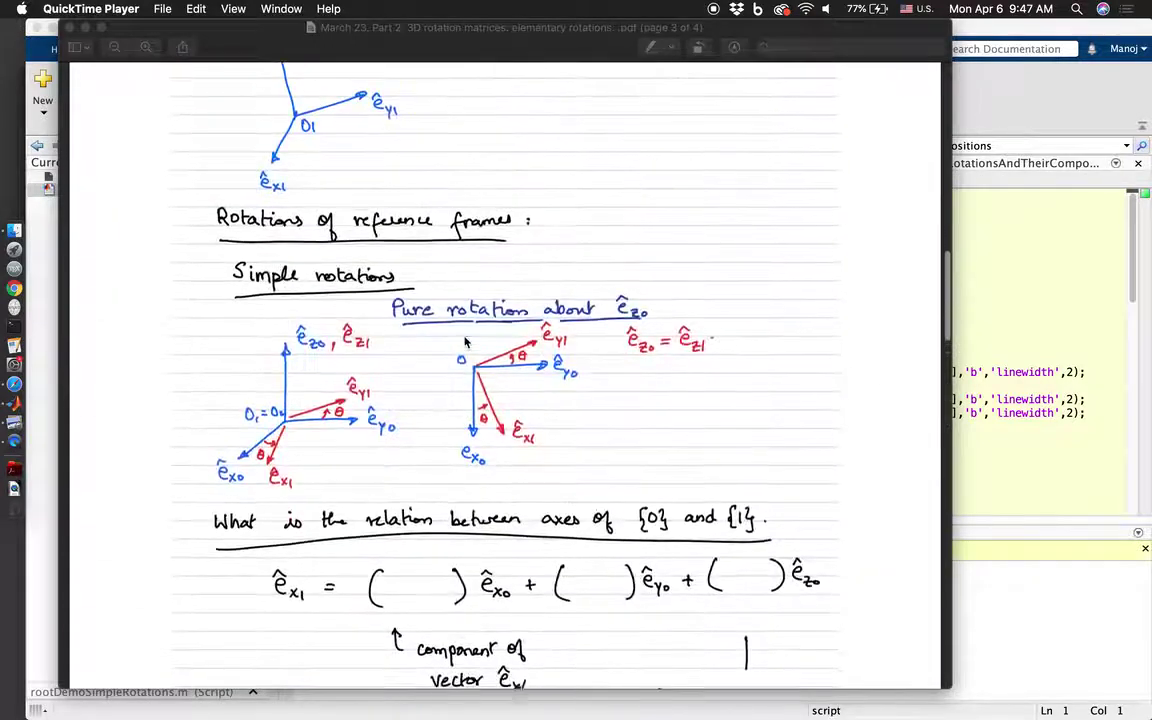
{"action": "scroll", "coordinate": [465, 342], "scroll_direction": "down", "scroll_amount": 2}
{"action": "scroll", "coordinate": [285, 242], "scroll_direction": "down", "scroll_amount": 20}
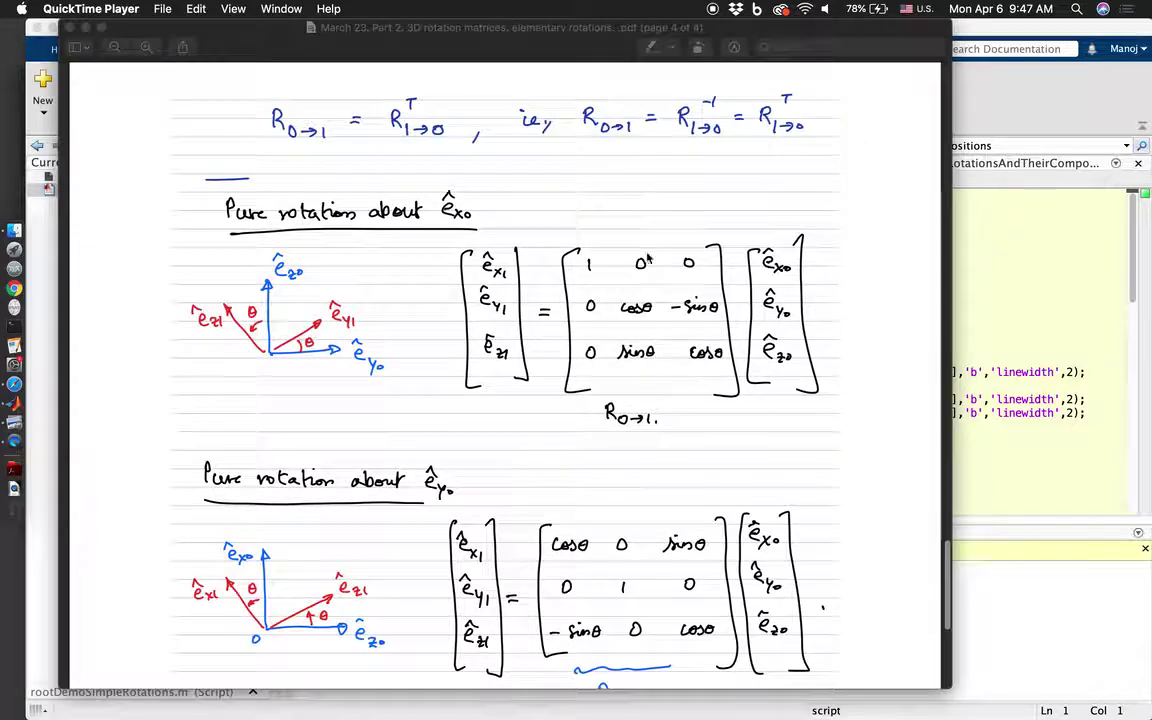
{"action": "scroll", "coordinate": [580, 235], "scroll_direction": "down", "scroll_amount": 3}
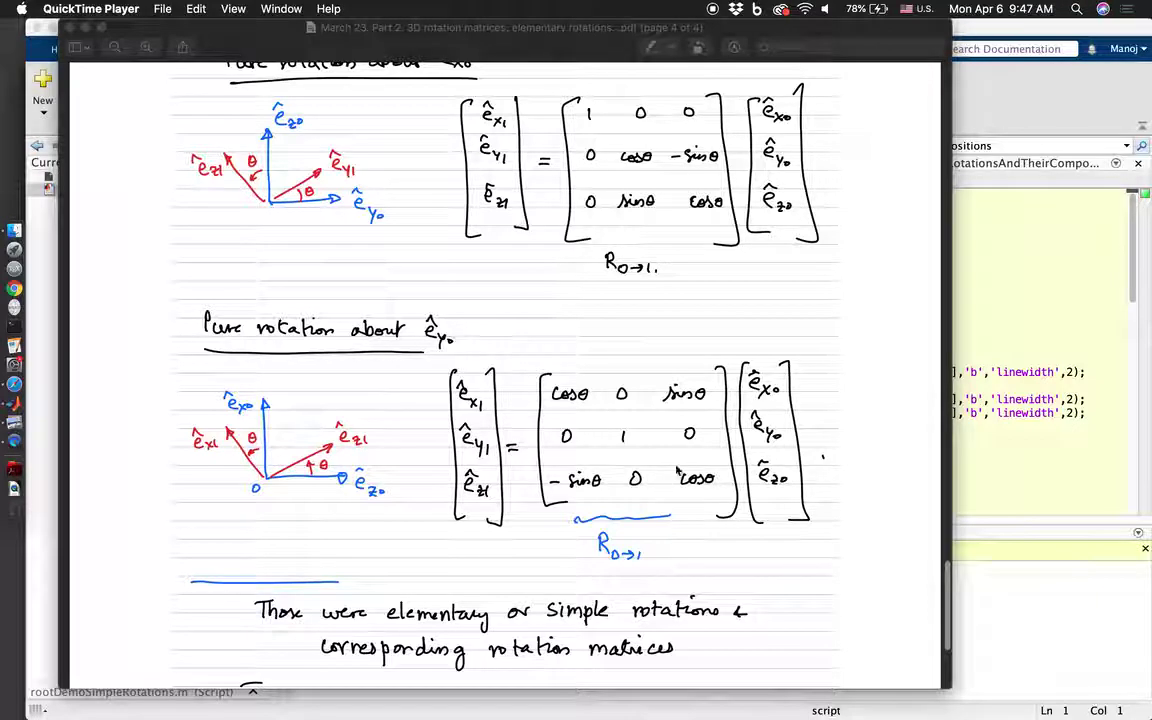
{"action": "scroll", "coordinate": [653, 500], "scroll_direction": "down", "scroll_amount": 2}
{"action": "scroll", "coordinate": [653, 500], "scroll_direction": "down", "scroll_amount": 1}
{"action": "scroll", "coordinate": [625, 203], "scroll_direction": "up", "scroll_amount": 1}
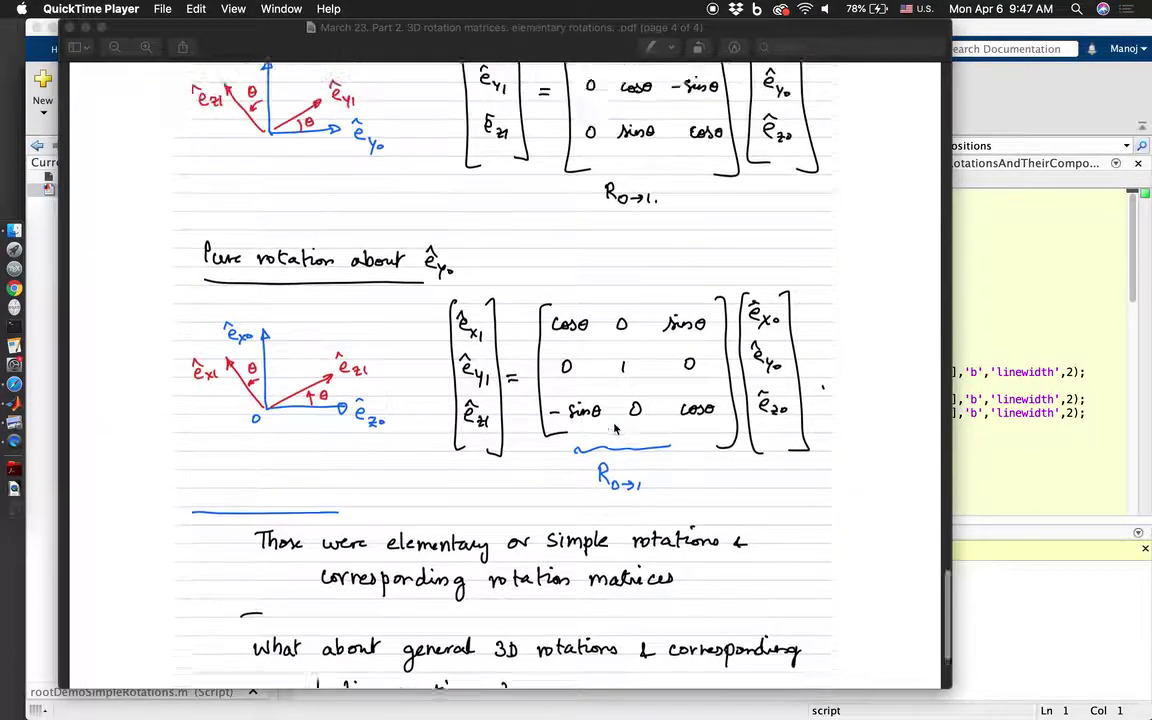
{"action": "scroll", "coordinate": [625, 203], "scroll_direction": "up", "scroll_amount": 3}
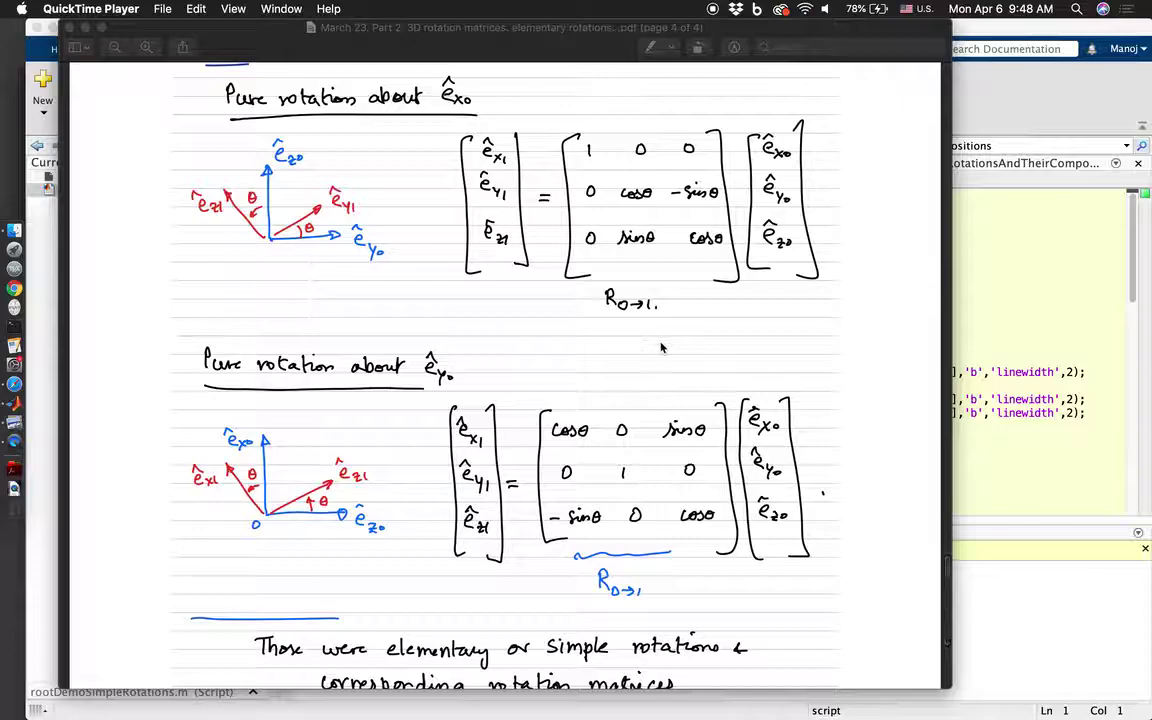
{"action": "scroll", "coordinate": [654, 205], "scroll_direction": "up", "scroll_amount": 5}
{"action": "scroll", "coordinate": [654, 205], "scroll_direction": "up", "scroll_amount": 4}
{"action": "scroll", "coordinate": [653, 205], "scroll_direction": "up", "scroll_amount": 8}
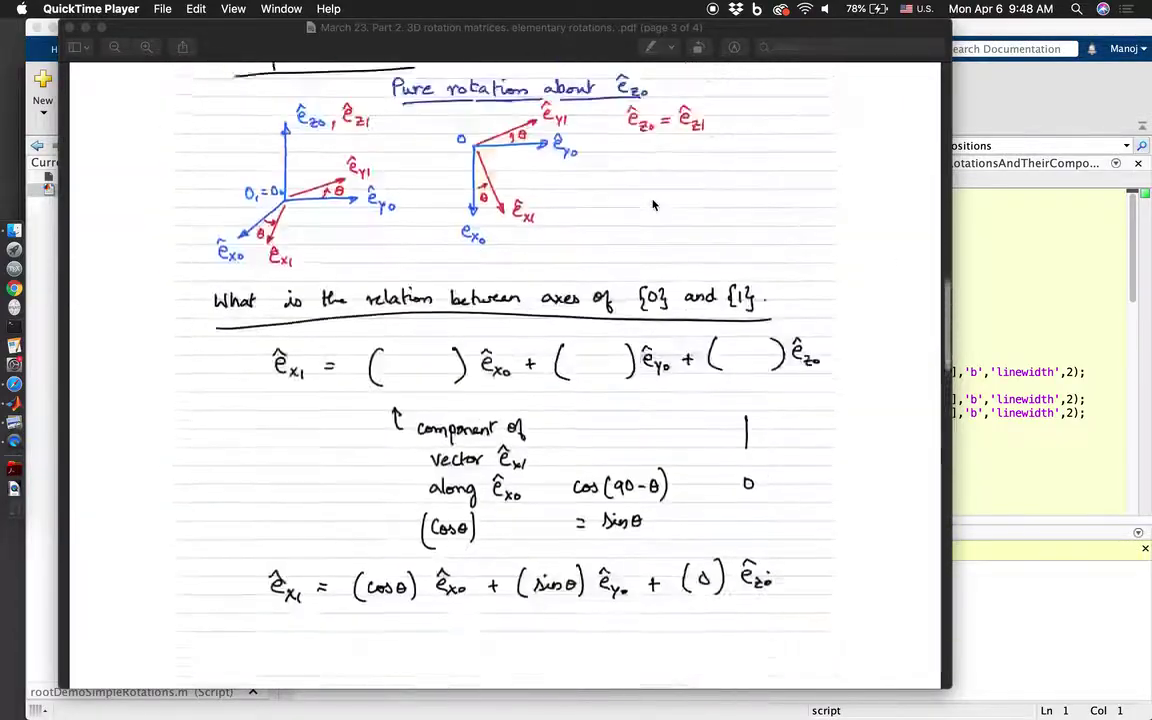
{"action": "scroll", "coordinate": [653, 205], "scroll_direction": "down", "scroll_amount": 2}
{"action": "scroll", "coordinate": [653, 205], "scroll_direction": "down", "scroll_amount": 3}
{"action": "scroll", "coordinate": [653, 205], "scroll_direction": "down", "scroll_amount": 1}
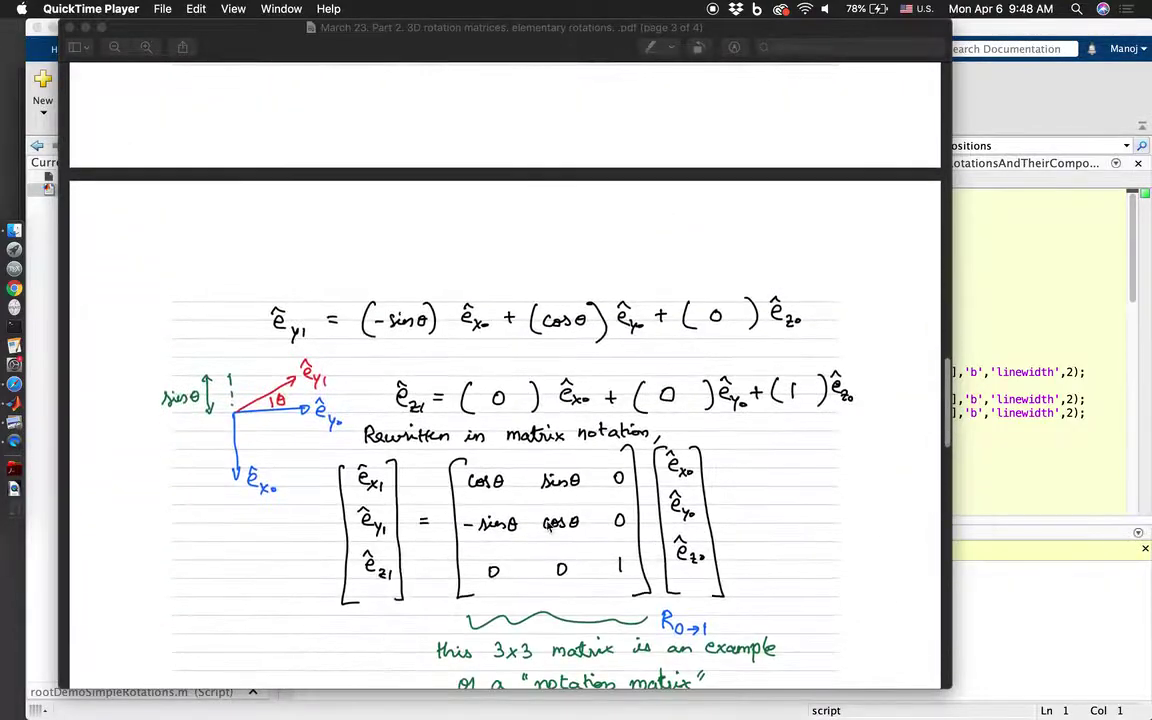
{"action": "scroll", "coordinate": [549, 520], "scroll_direction": "down", "scroll_amount": 3}
{"action": "scroll", "coordinate": [551, 510], "scroll_direction": "down", "scroll_amount": 10}
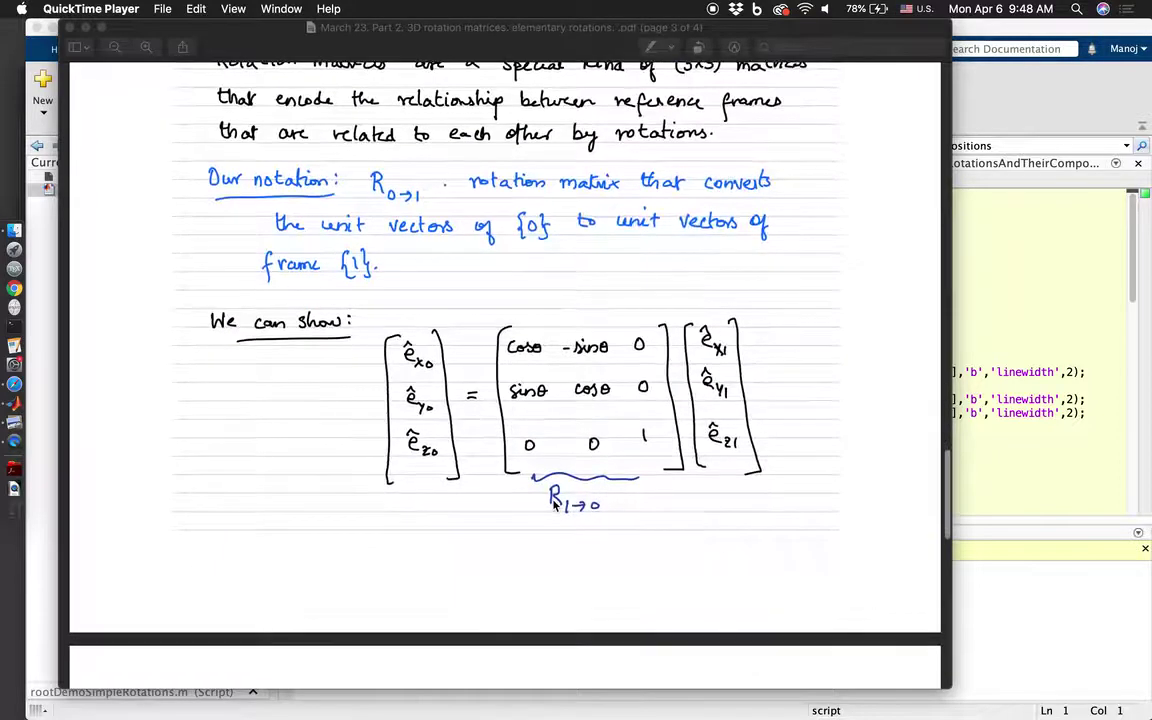
{"action": "scroll", "coordinate": [554, 505], "scroll_direction": "down", "scroll_amount": 5}
{"action": "scroll", "coordinate": [554, 505], "scroll_direction": "down", "scroll_amount": 3}
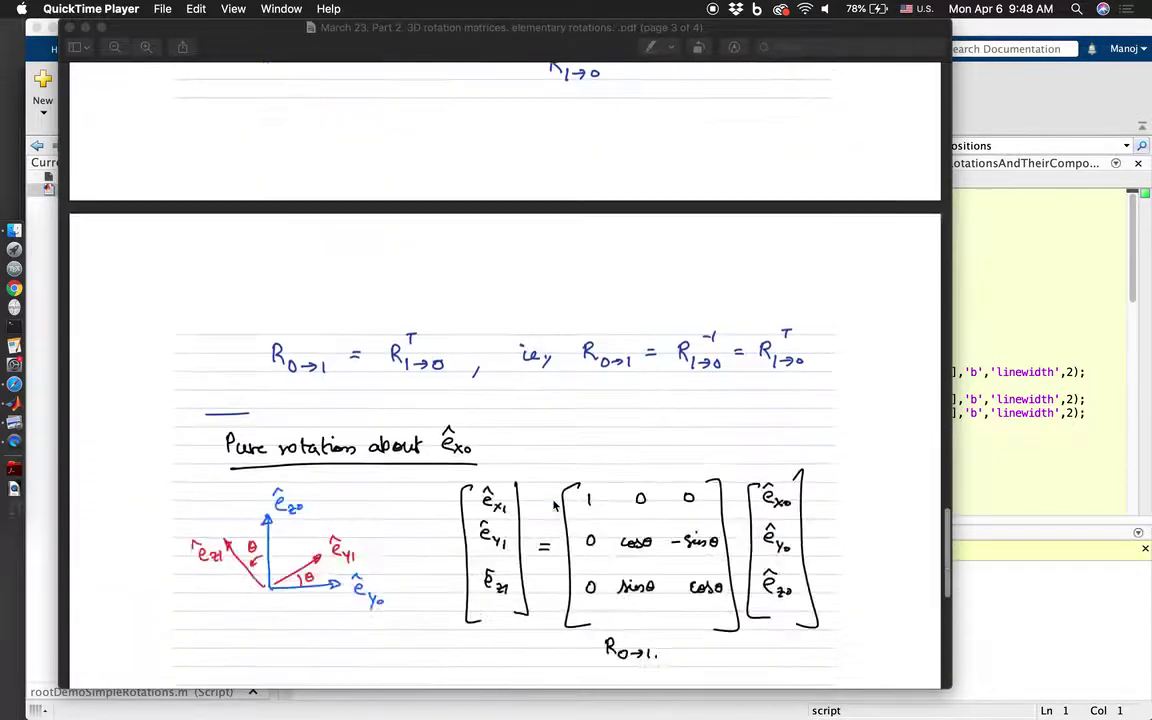
{"action": "scroll", "coordinate": [554, 505], "scroll_direction": "down", "scroll_amount": 2}
{"action": "scroll", "coordinate": [555, 506], "scroll_direction": "down", "scroll_amount": 6}
{"action": "scroll", "coordinate": [554, 505], "scroll_direction": "down", "scroll_amount": 1}
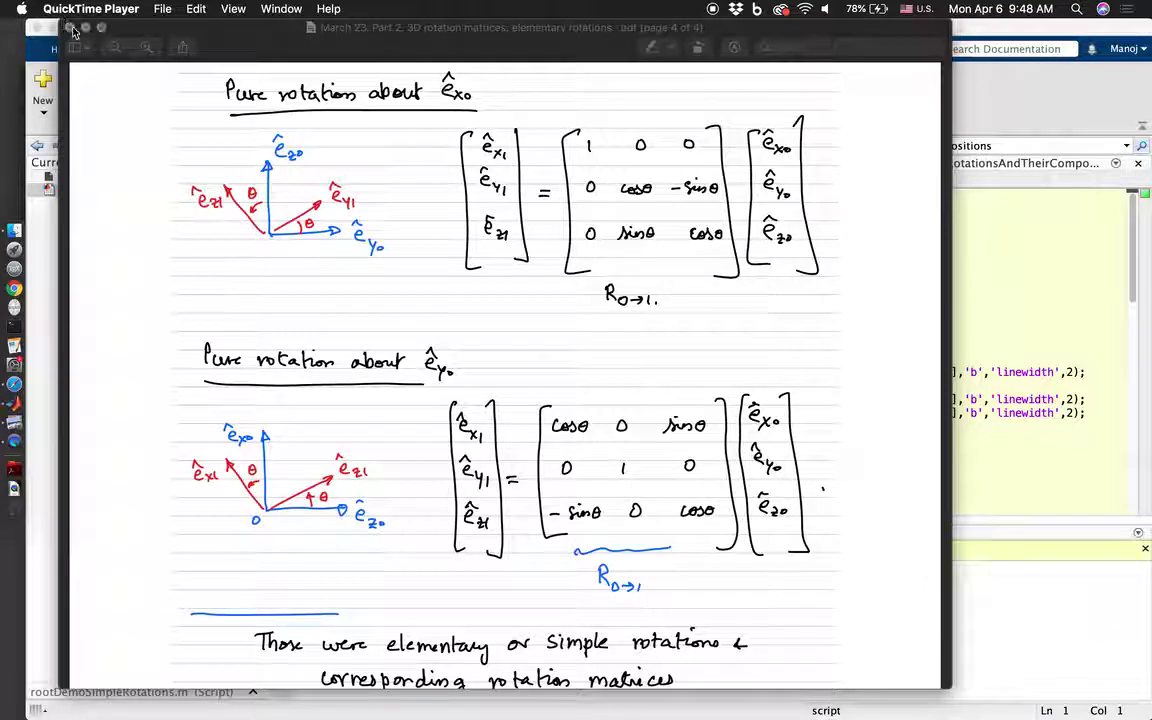
Close the notes and run section one, plotting frame A's blue axes in Figure 1.
{"action": "left_click", "coordinate": [69, 27]}
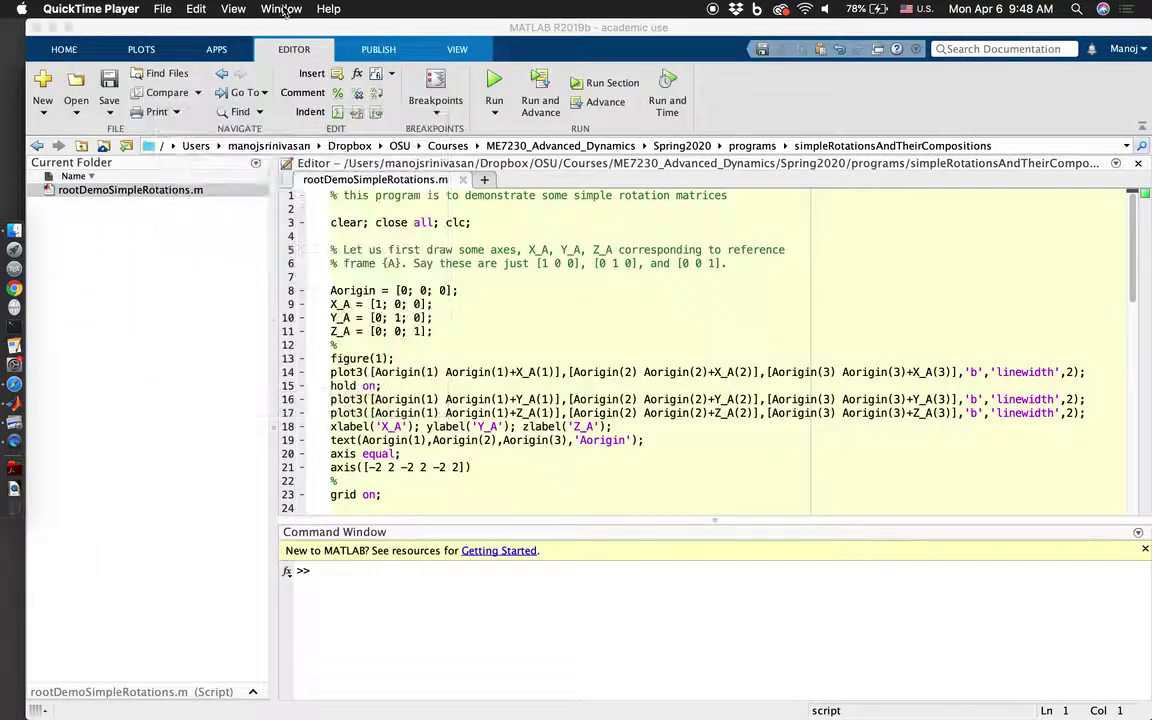
{"action": "left_click", "coordinate": [252, 27]}
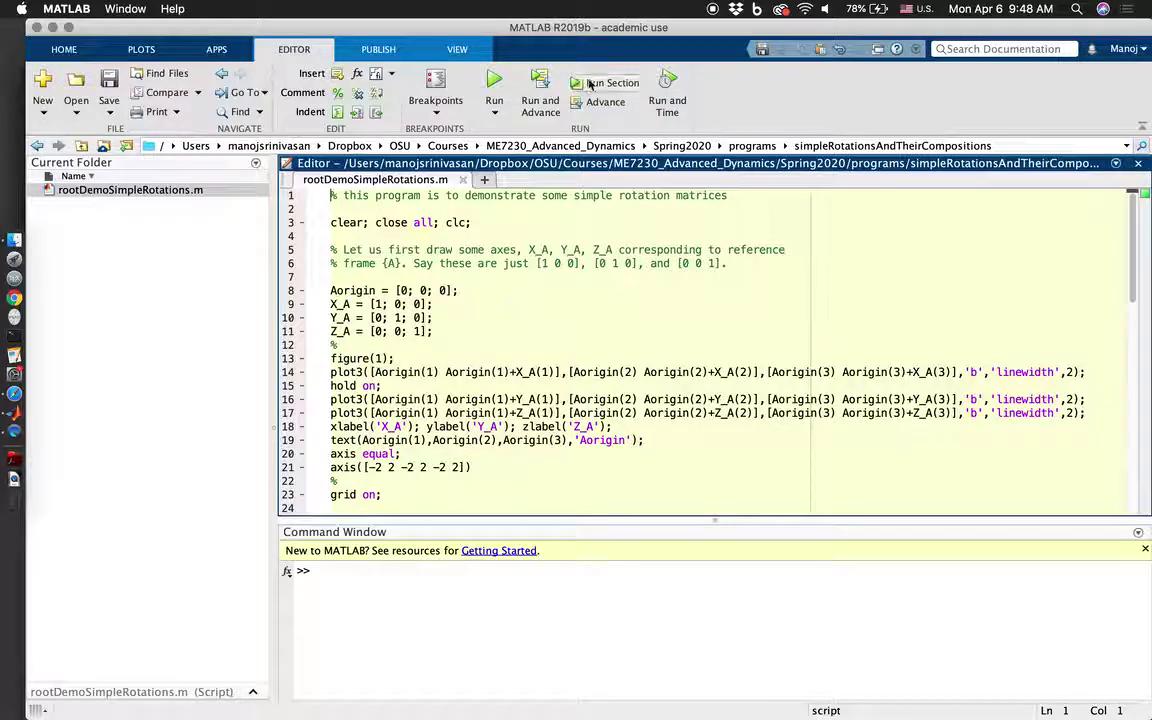
{"action": "left_click", "coordinate": [535, 114]}
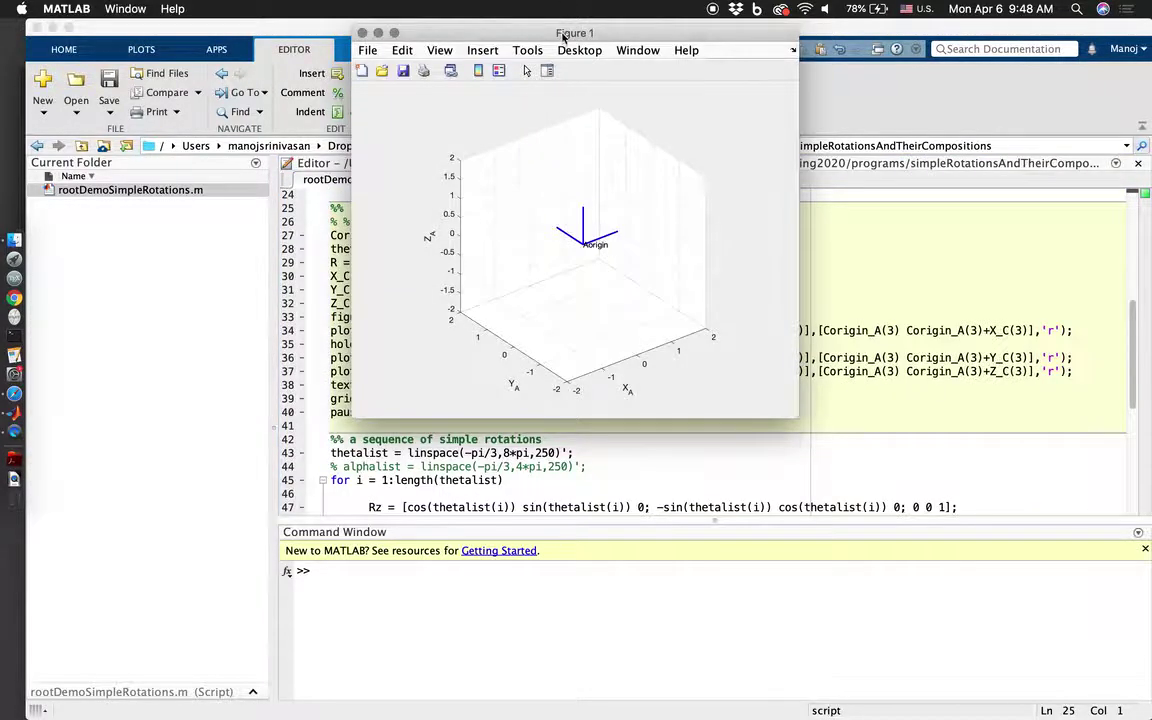
{"action": "left_click_drag", "start_coordinate": [563, 37], "coordinate": [831, 31]}
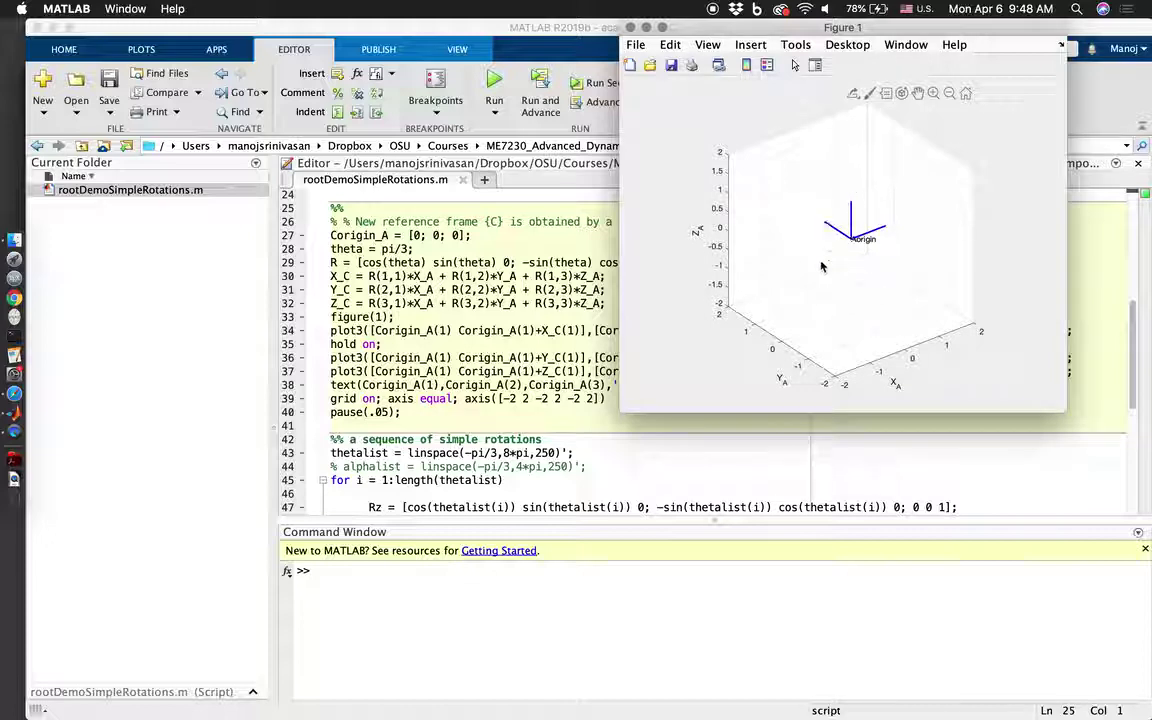
{"action": "scroll", "coordinate": [450, 400], "scroll_direction": "up", "scroll_amount": 10}
Review the Aorigin definition [0; 0; 0] at the top of the script.
{"action": "left_click", "coordinate": [357, 301]}
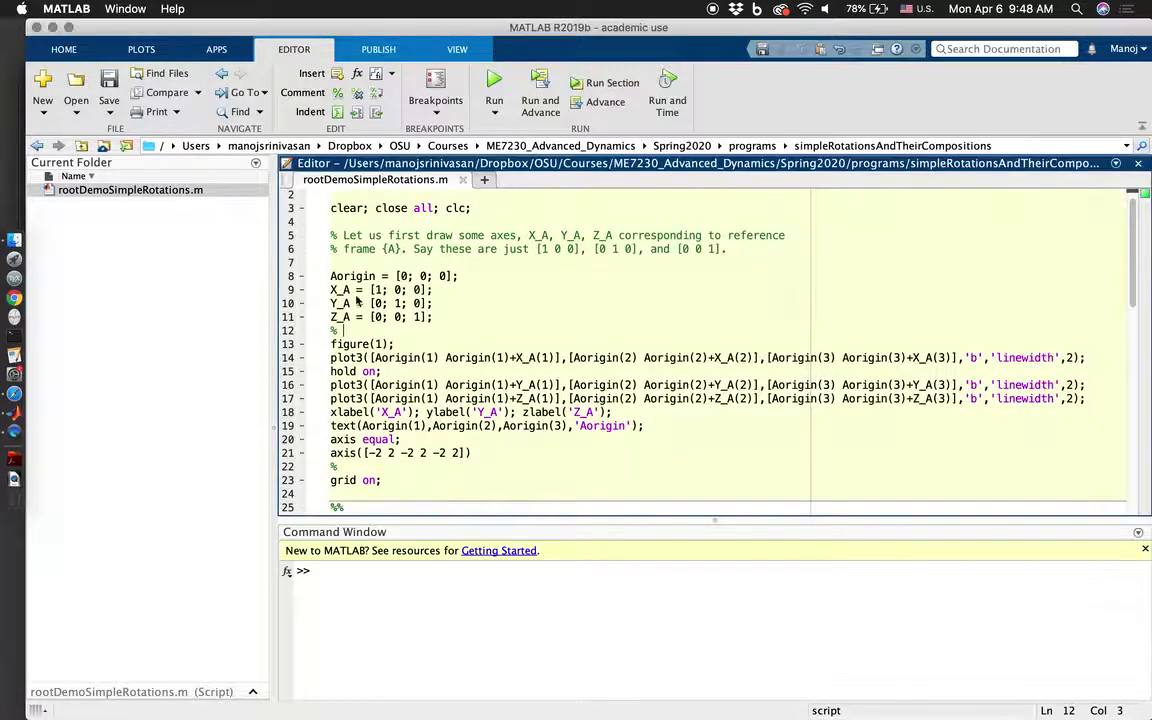
{"action": "left_click_drag", "start_coordinate": [397, 277], "coordinate": [456, 277]}
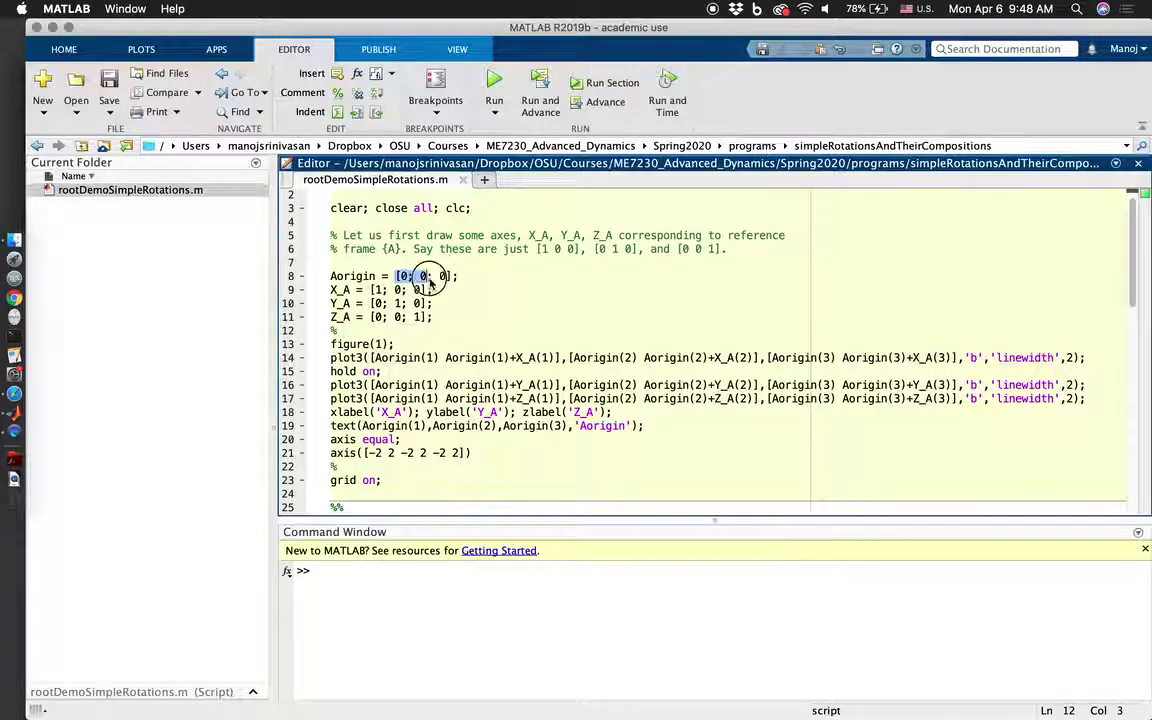
{"action": "scroll", "coordinate": [487, 245], "scroll_direction": "up", "scroll_amount": 1}
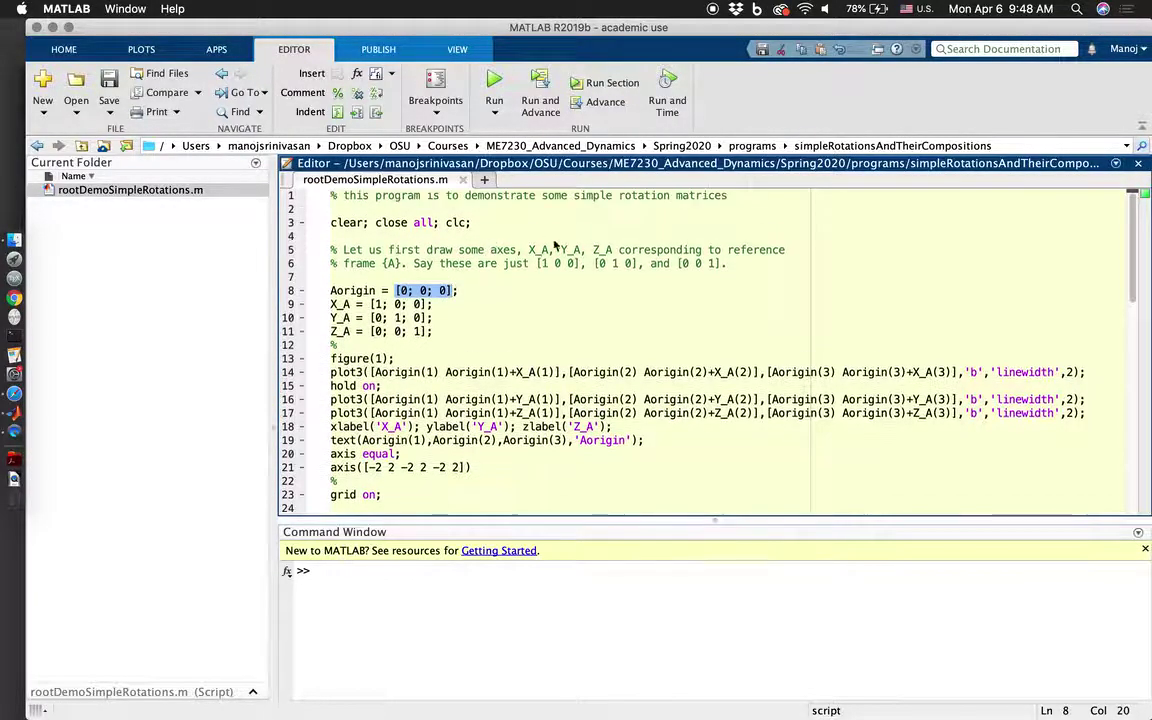
{"action": "scroll", "coordinate": [468, 360], "scroll_direction": "down", "scroll_amount": 5}
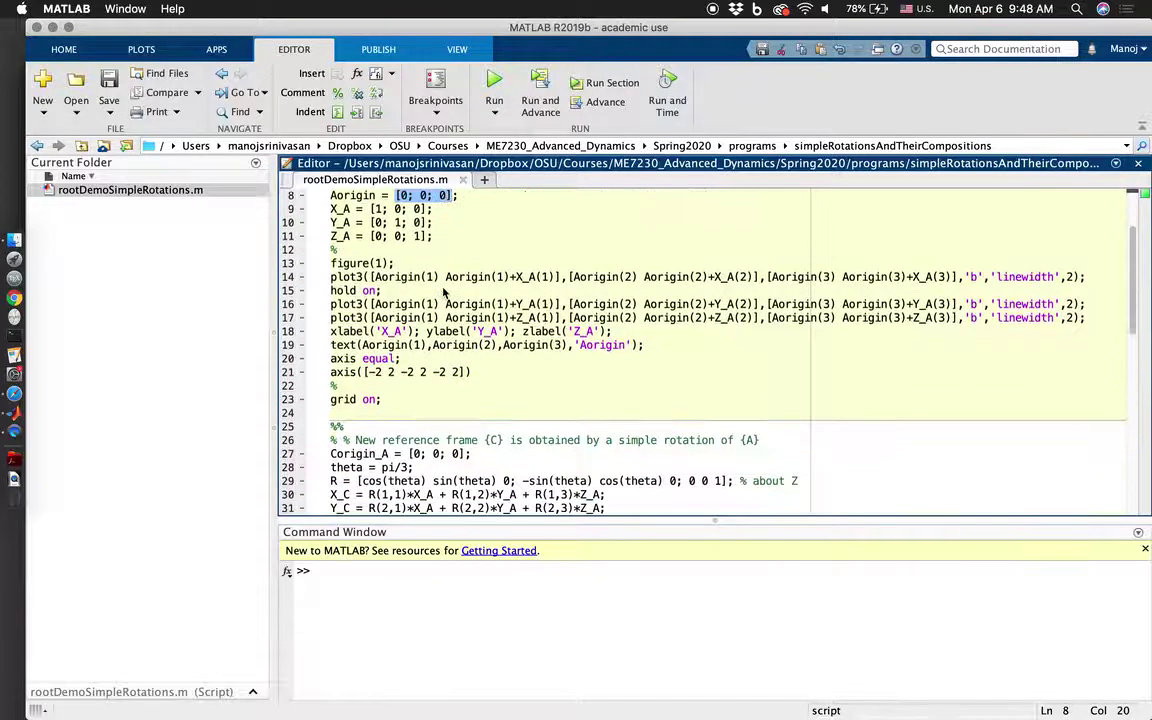
{"action": "left_click", "coordinate": [495, 440]}
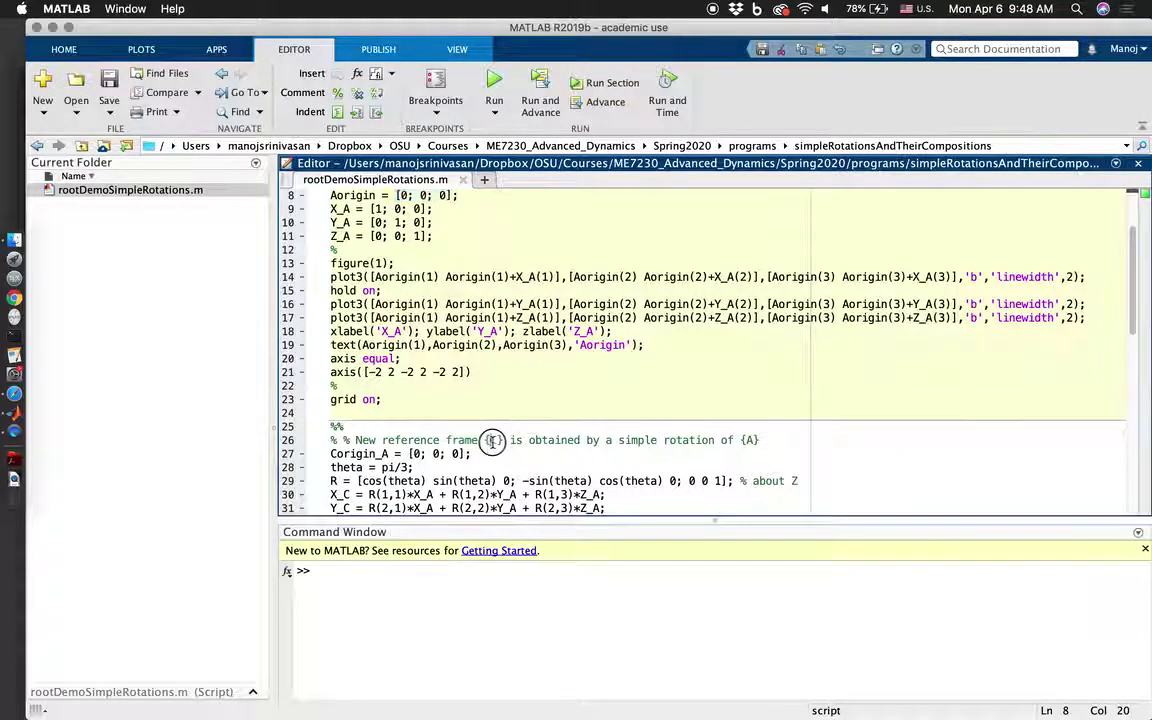
{"action": "scroll", "coordinate": [495, 440], "scroll_direction": "up", "scroll_amount": 4}
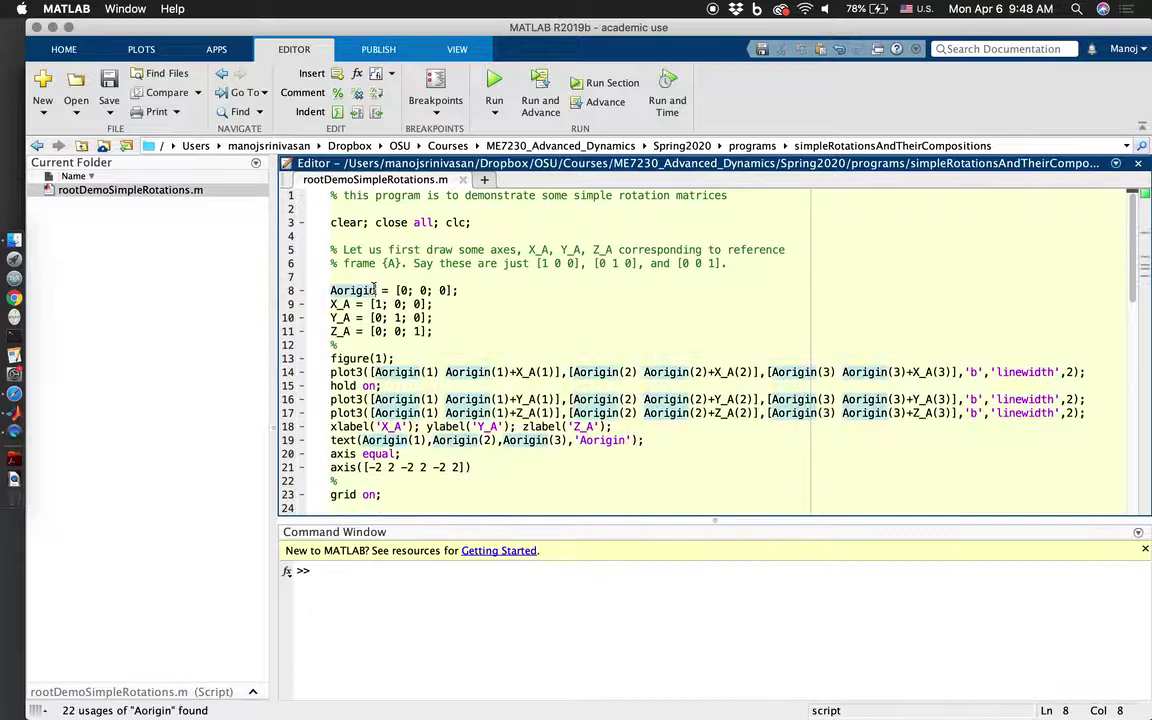
{"action": "left_click_drag", "start_coordinate": [397, 290], "coordinate": [452, 290]}
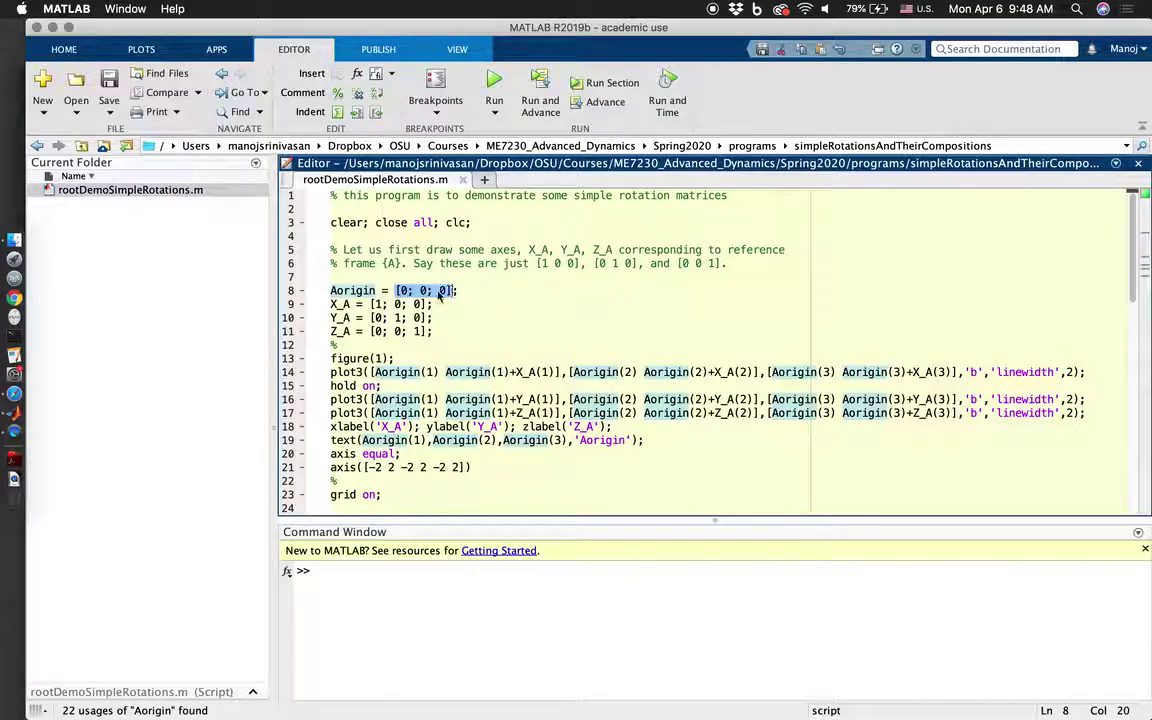
Rename X_A to eXA in every usage across the script.
{"action": "left_click", "coordinate": [333, 304]}
{"action": "type", "text": "a"}
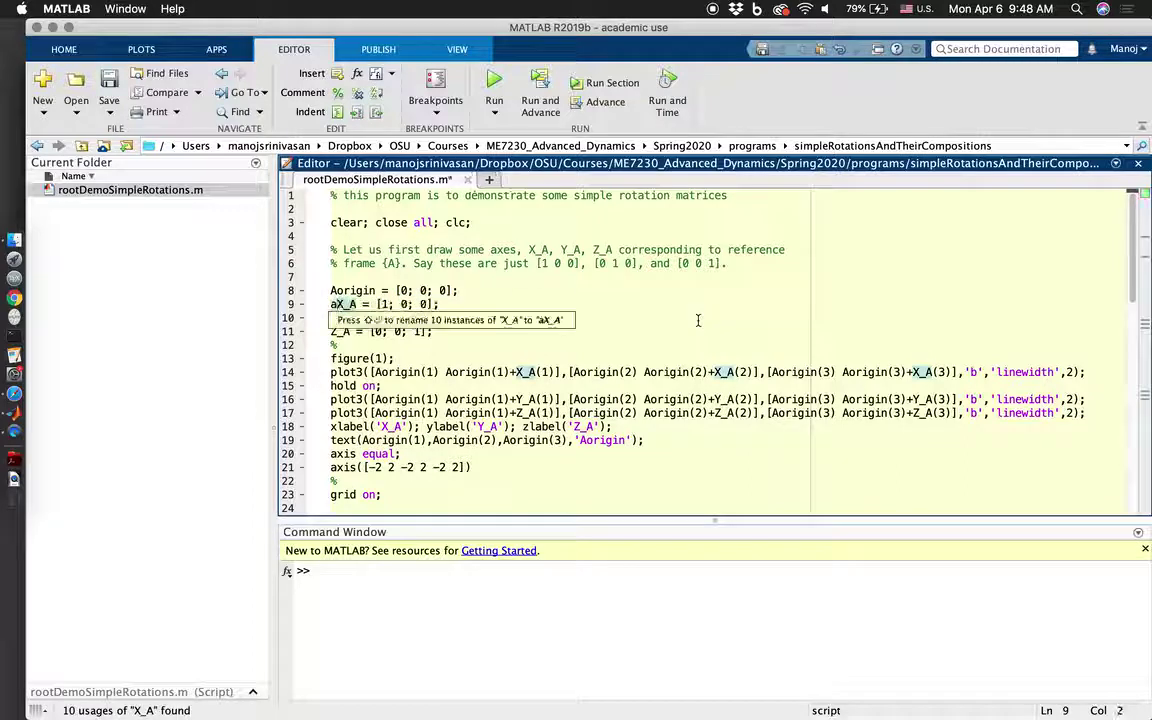
{"action": "key", "text": "BackSpace"}
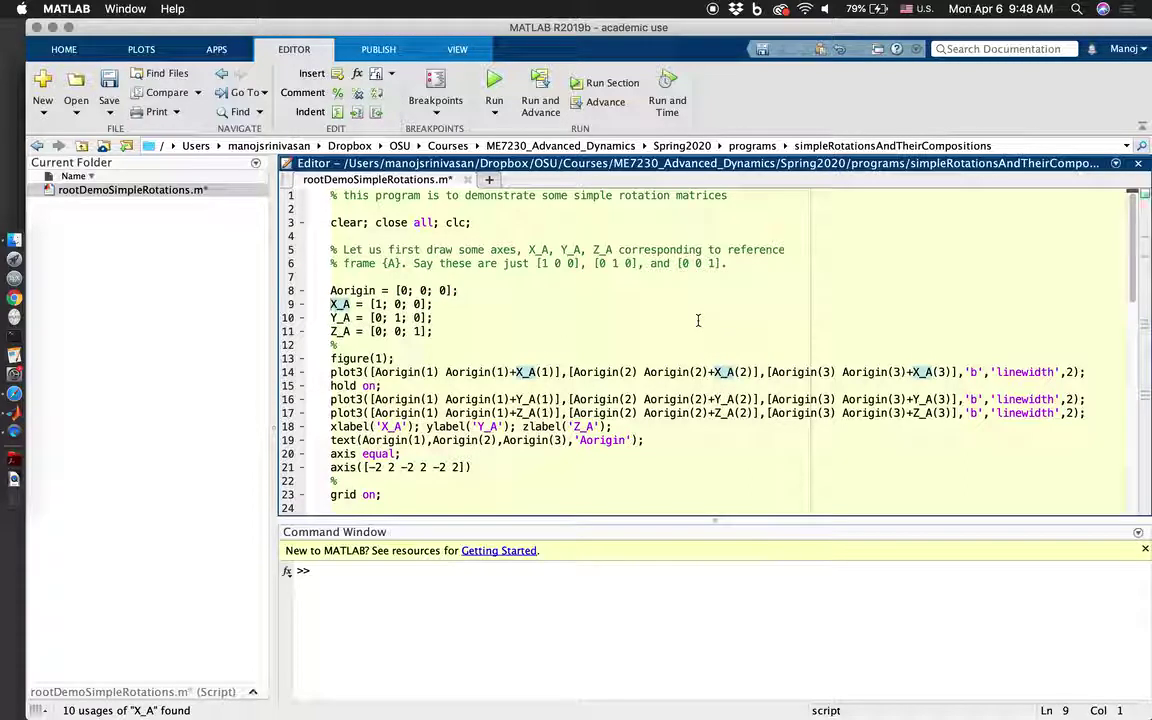
{"action": "type", "text": "e"}
{"action": "key", "text": "shift+Return"}
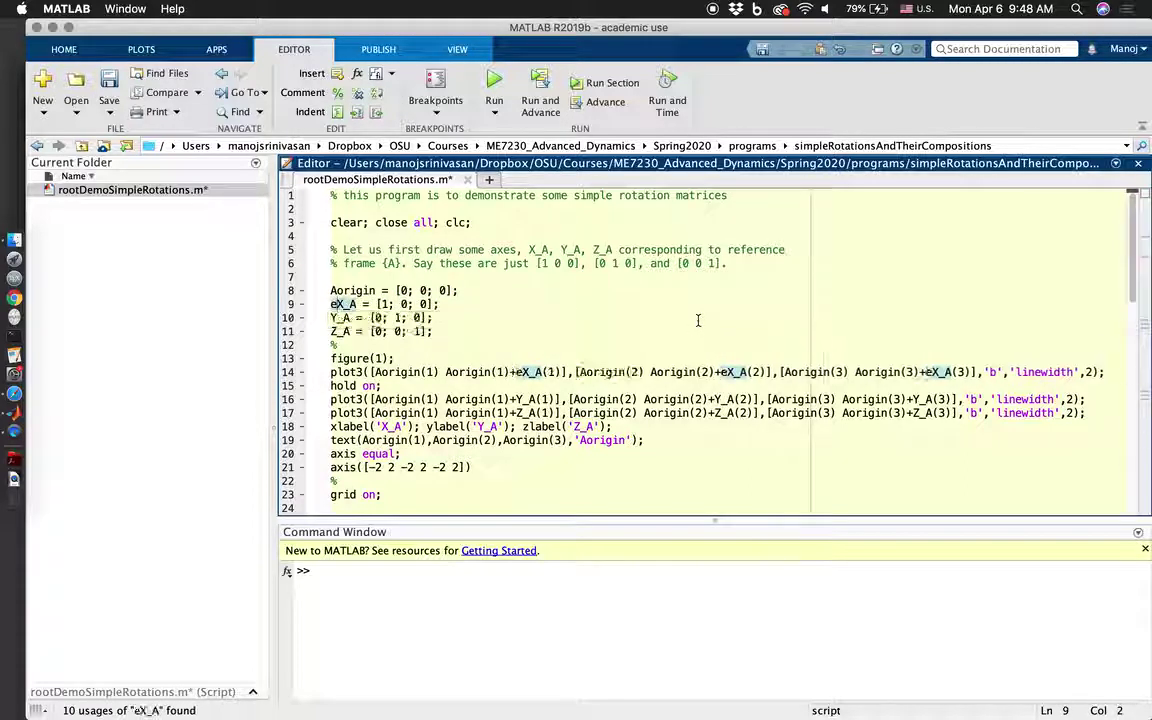
{"action": "key", "text": "BackSpace"}
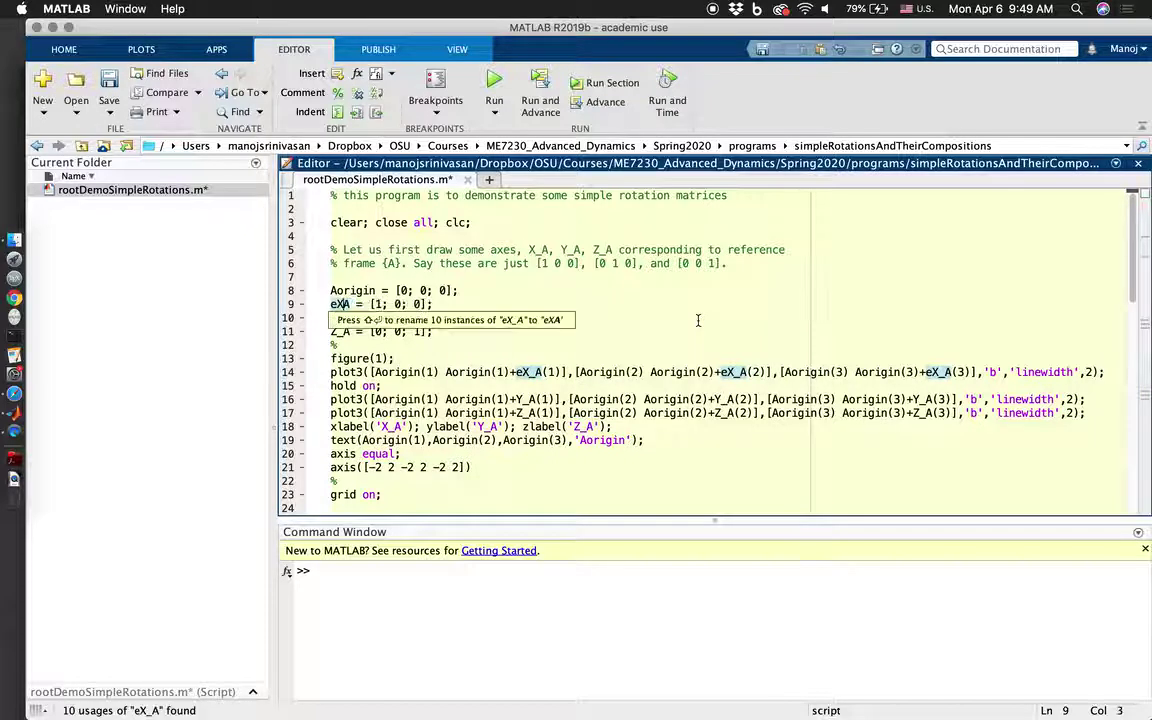
{"action": "key", "text": "shift+Return"}
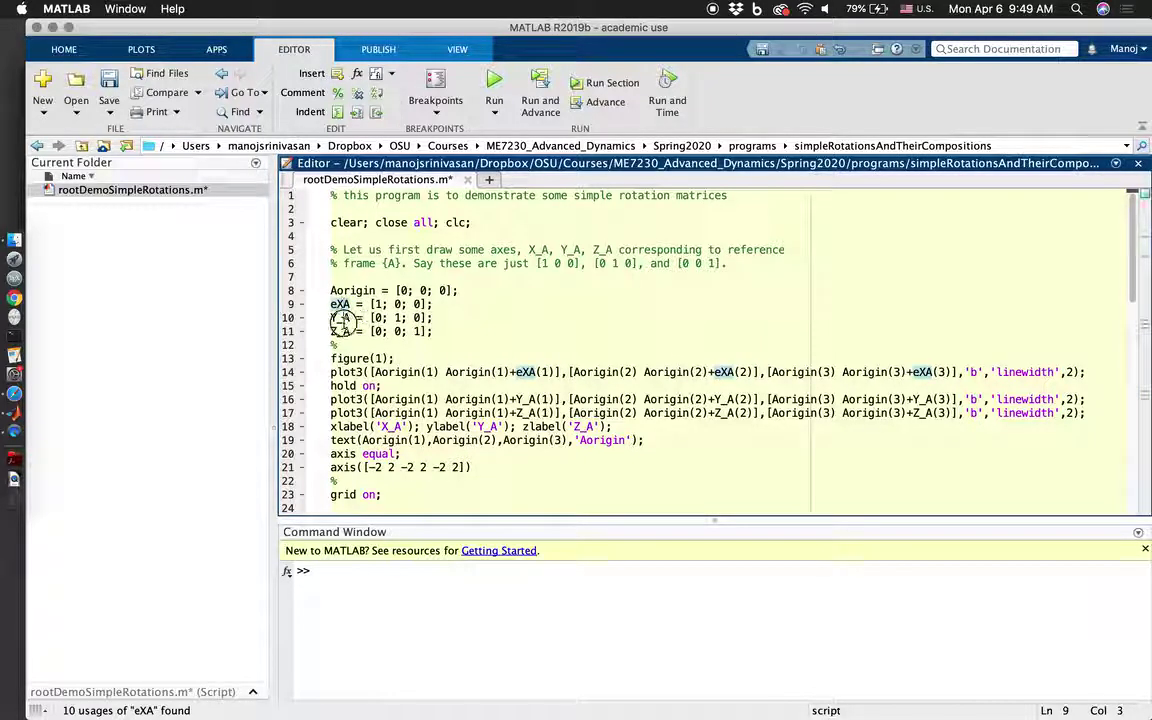
Rename Y_A to eYA and Z_A to eZA everywhere, then save.
{"action": "left_click_drag", "start_coordinate": [344, 318], "coordinate": [328, 319]}
{"action": "type", "text": "eY"}
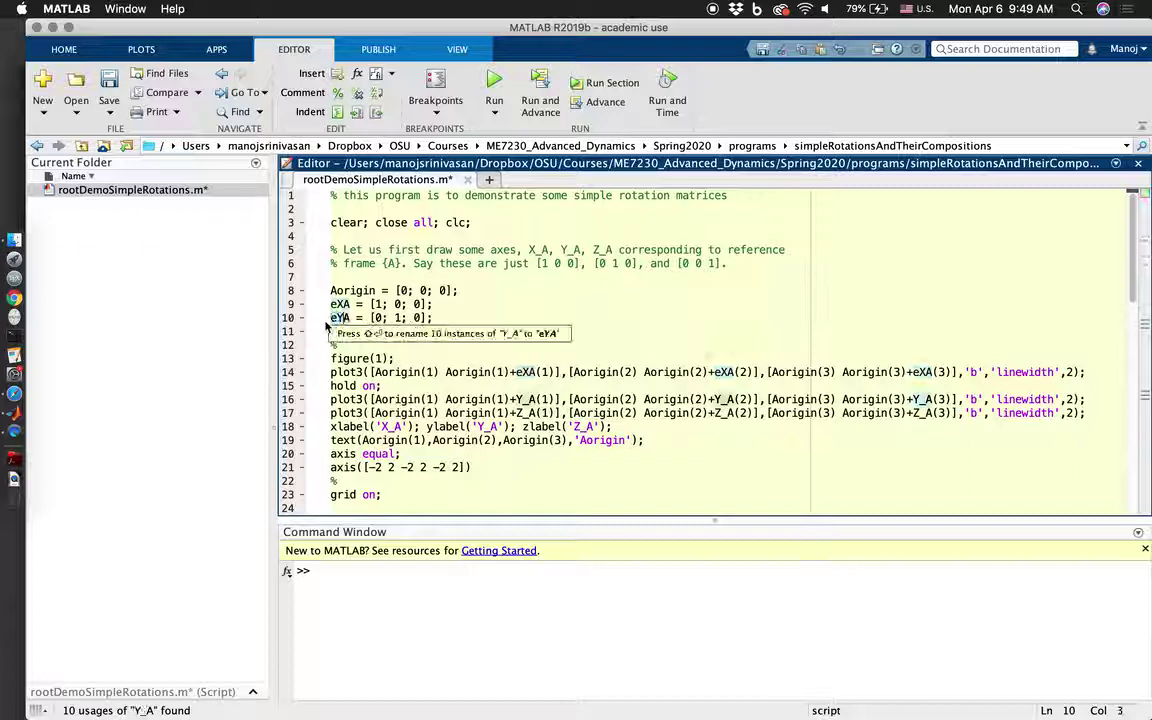
{"action": "key", "text": "shift+Return"}
{"action": "left_click_drag", "start_coordinate": [344, 332], "coordinate": [320, 332]}
{"action": "type", "text": "e"}
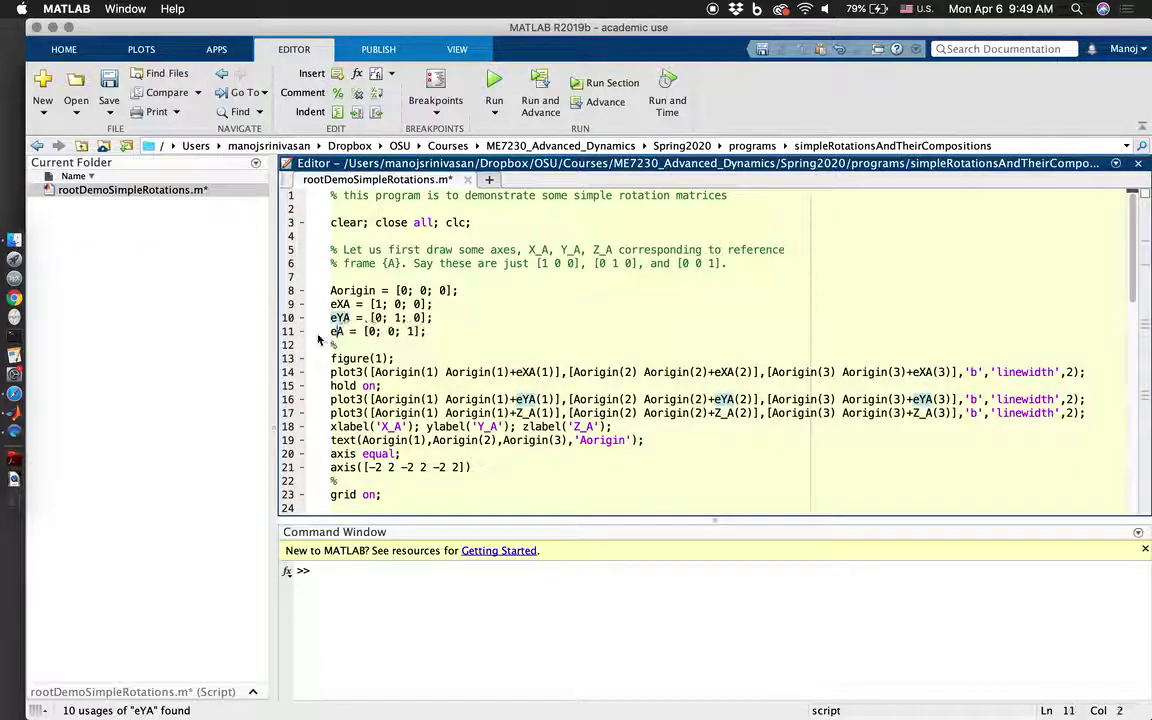
{"action": "type", "text": "Z"}
{"action": "key", "text": "shift+Return"}
{"action": "key", "text": "super+s"}
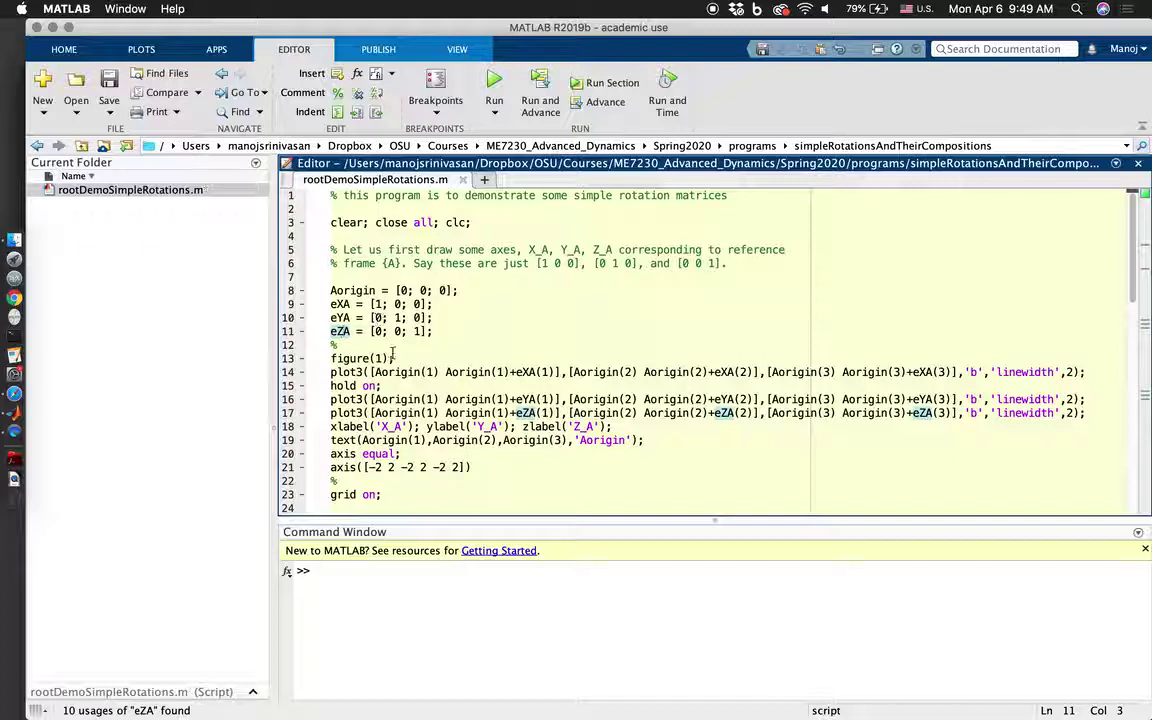
{"action": "left_click", "coordinate": [480, 332]}
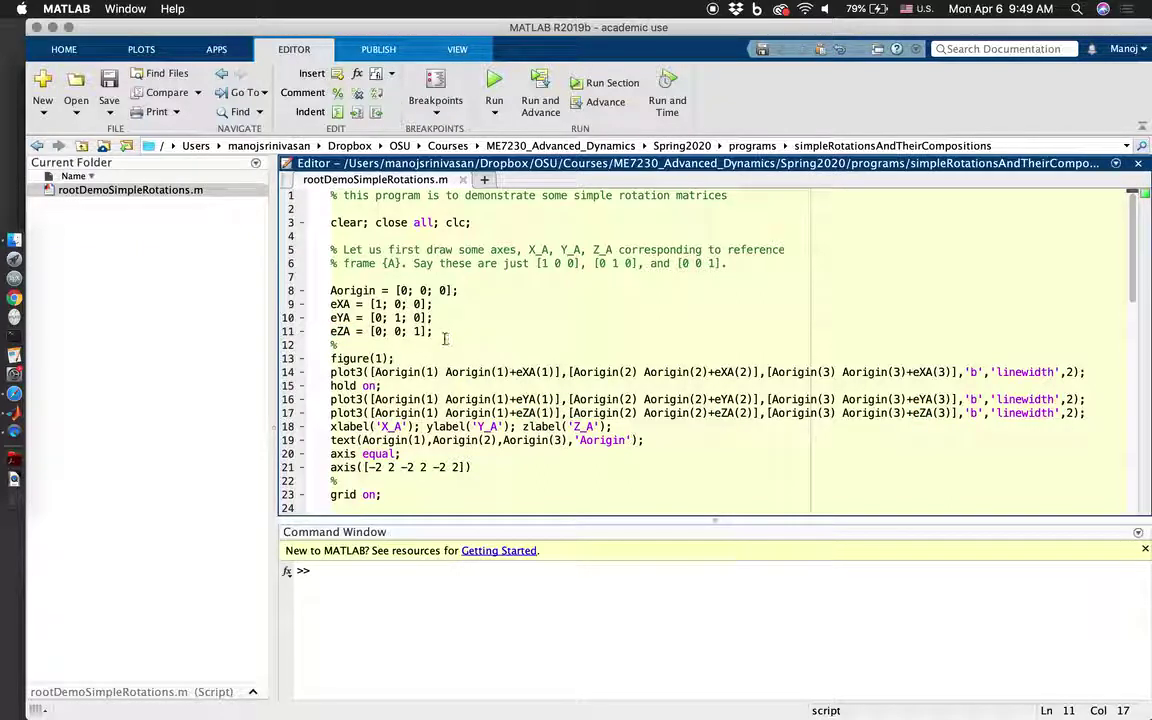
Change the line 5 comment's X_A, Y_A, Z_A to eXA, eYA, eZA and save.
{"action": "double_click", "coordinate": [532, 250]}
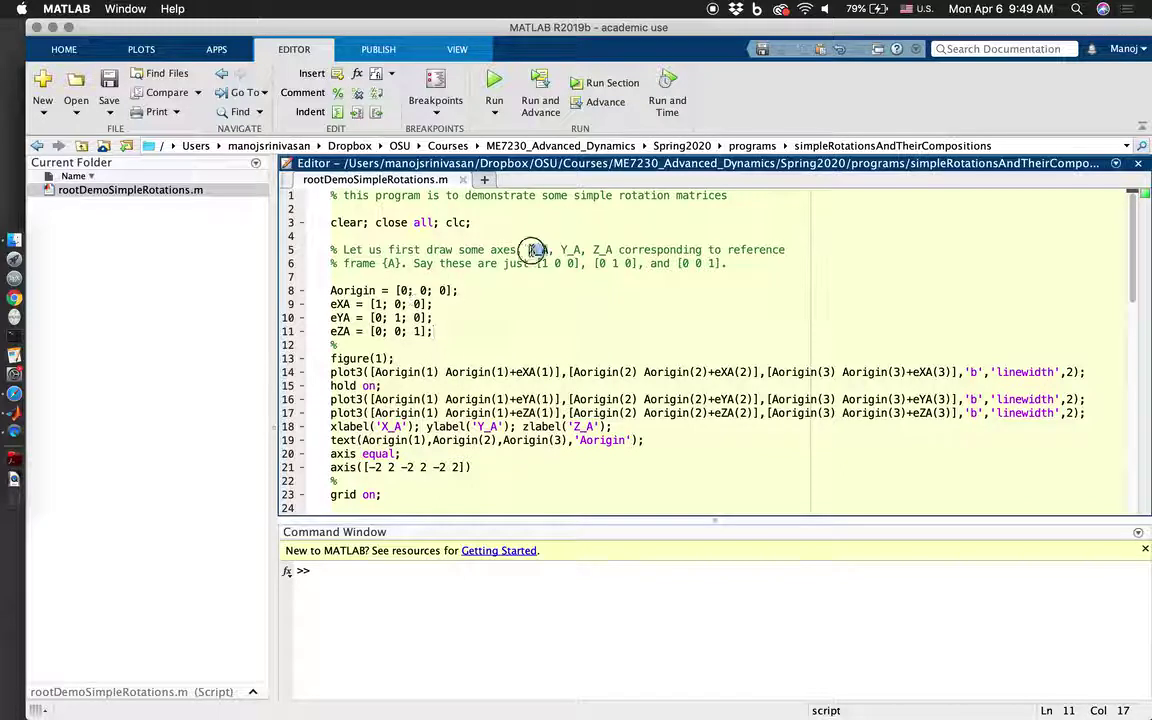
{"action": "type", "text": "eXA"}
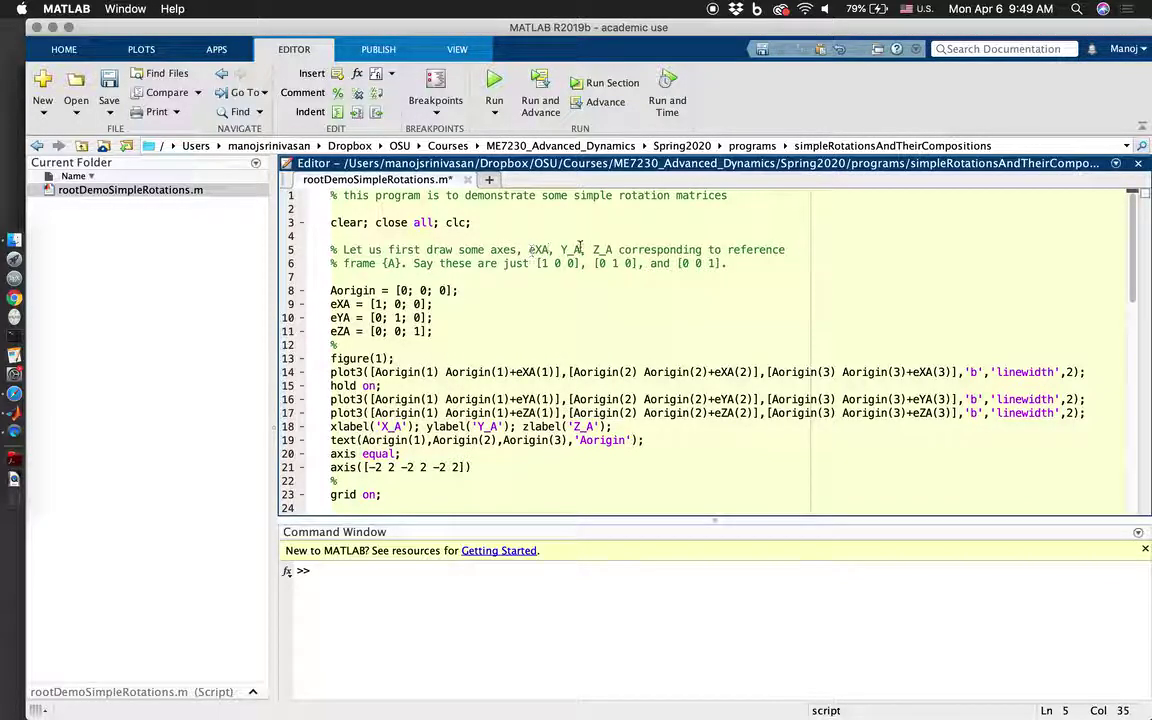
{"action": "double_click", "coordinate": [566, 250]}
{"action": "type", "text": "eY"}
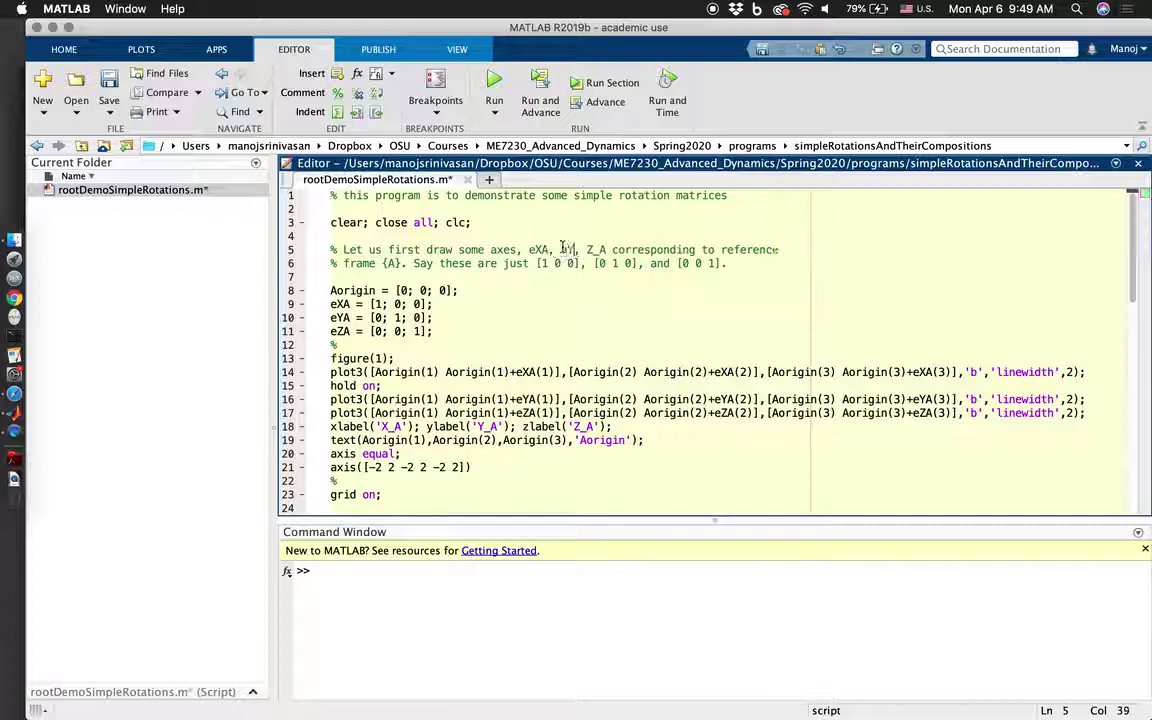
{"action": "type", "text": "A"}
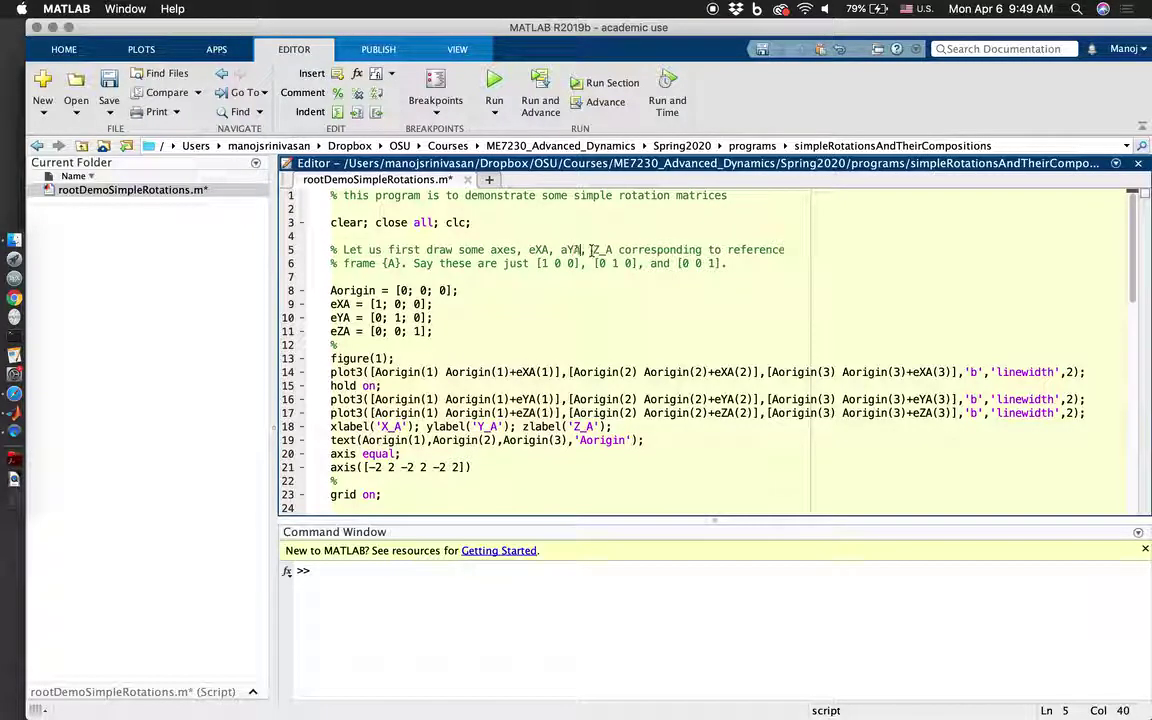
{"action": "double_click", "coordinate": [596, 250]}
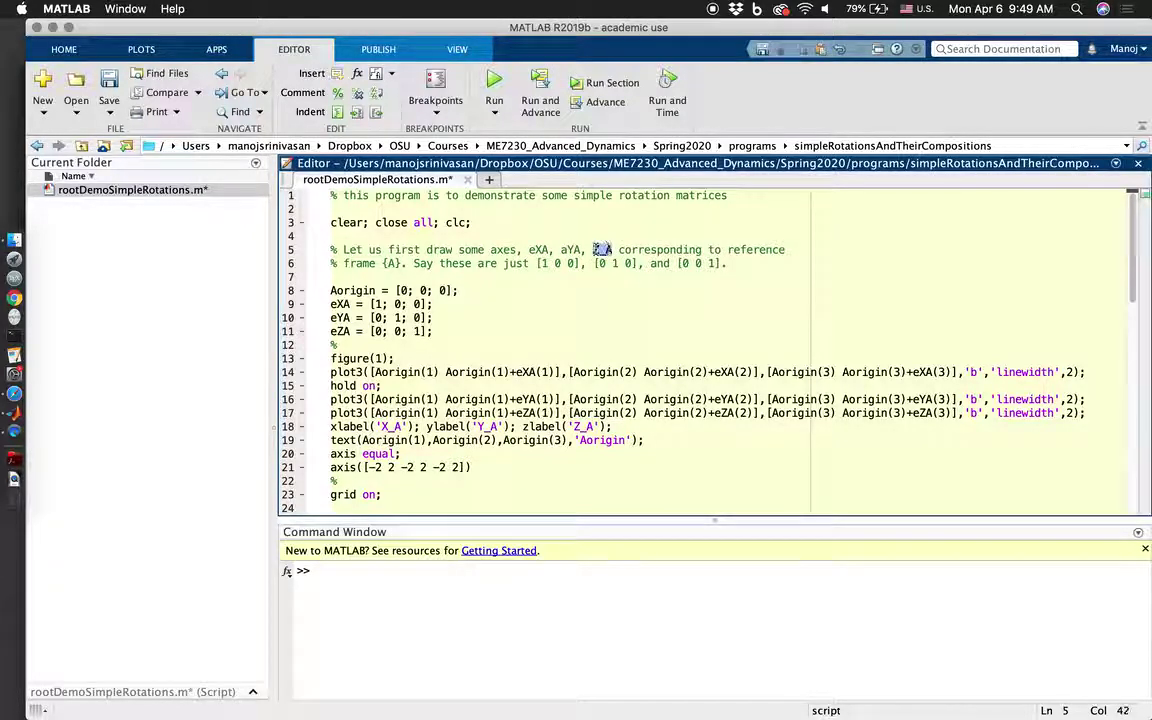
{"action": "type", "text": "eZA"}
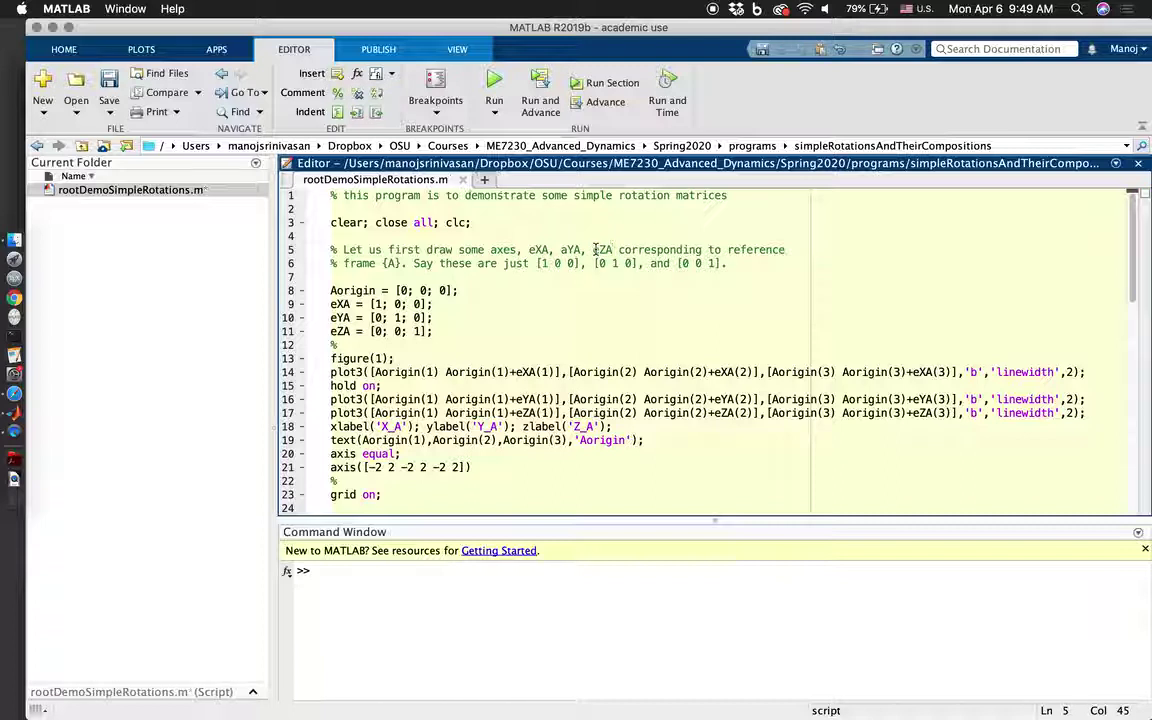
{"action": "key", "text": "super+s"}
Walk through the axis-plotting code on lines 13–19, highlighting the eXA(1) and eZA(1) terms.
{"action": "left_click_drag", "start_coordinate": [396, 347], "coordinate": [420, 440]}
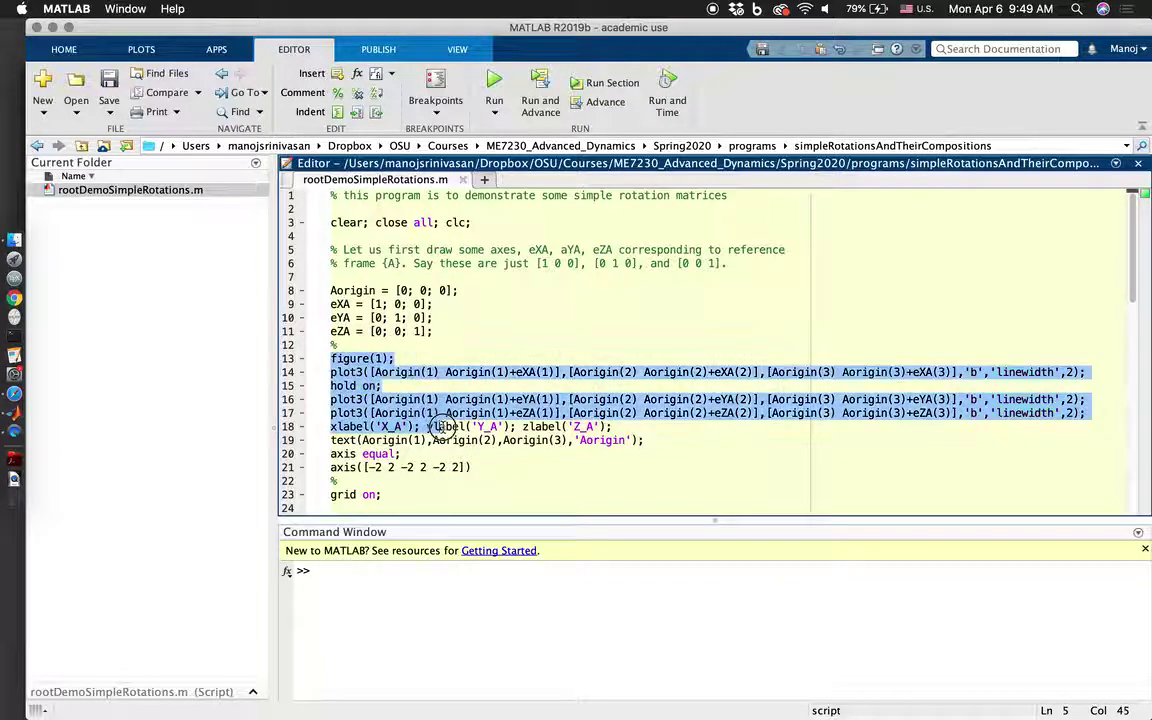
{"action": "left_click", "coordinate": [445, 372]}
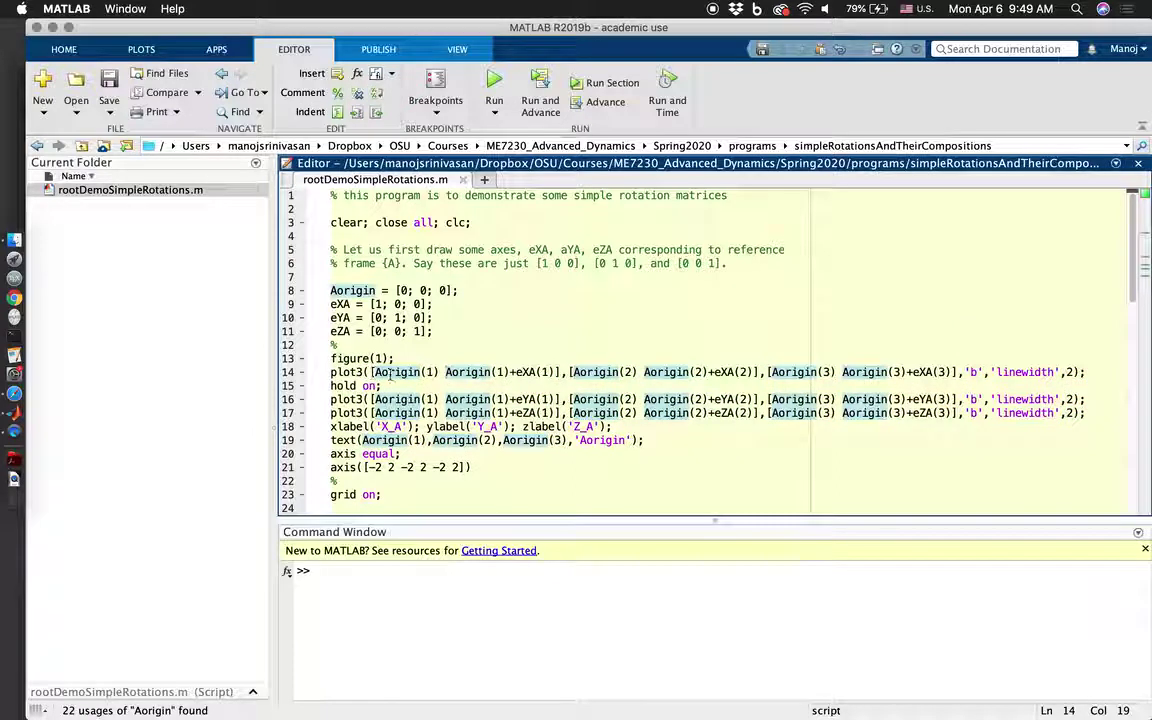
{"action": "left_click", "coordinate": [390, 372]}
{"action": "left_click_drag", "start_coordinate": [522, 372], "coordinate": [549, 372]}
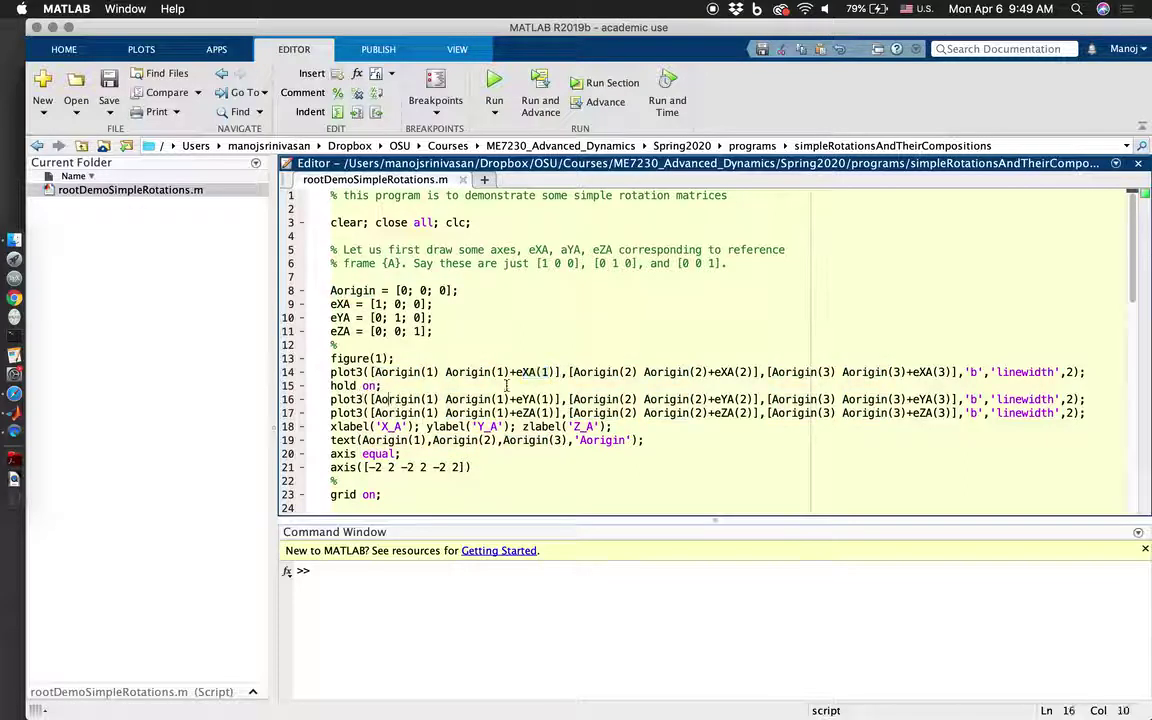
{"action": "left_click", "coordinate": [408, 399]}
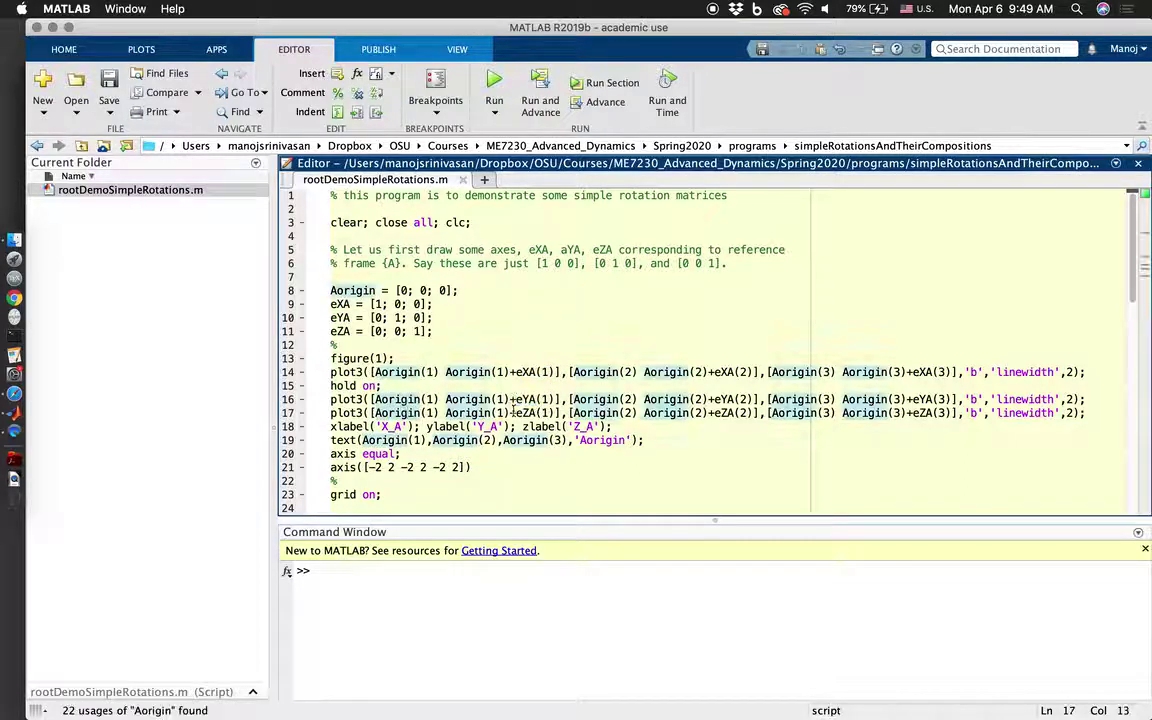
{"action": "left_click_drag", "start_coordinate": [516, 412], "coordinate": [542, 413]}
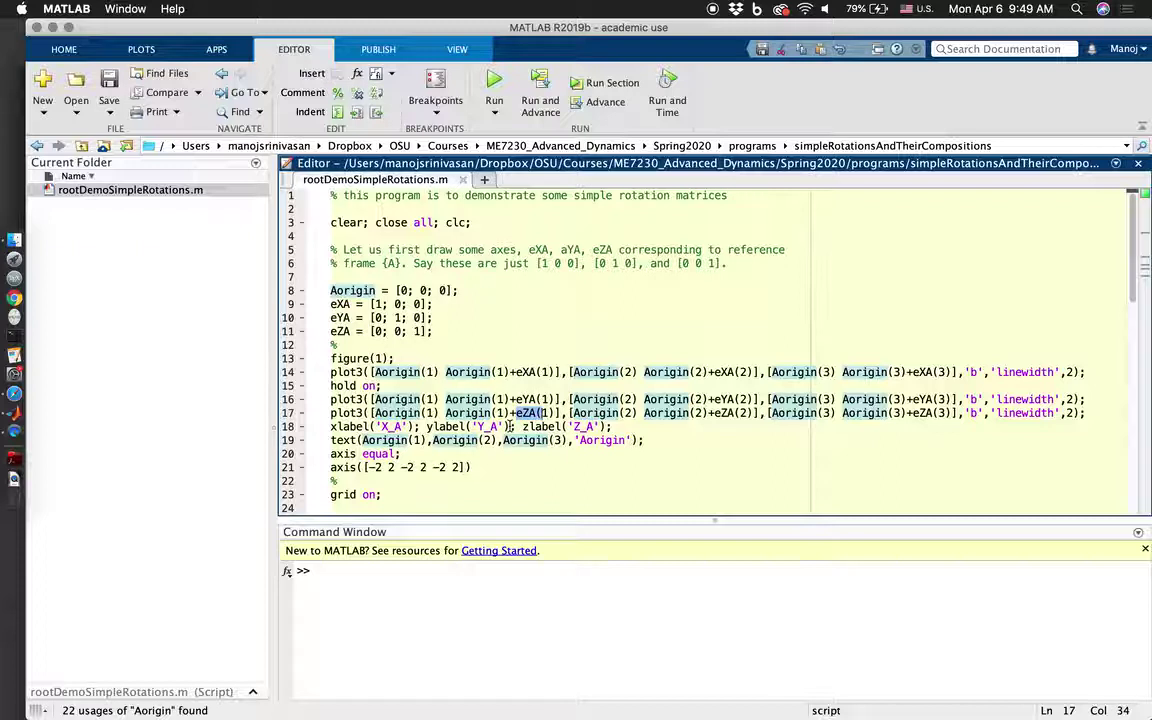
{"action": "left_click", "coordinate": [388, 426]}
Relabel the plot axes on line 18 as 'x', 'y' and 'z', and save.
{"action": "double_click", "coordinate": [388, 426]}
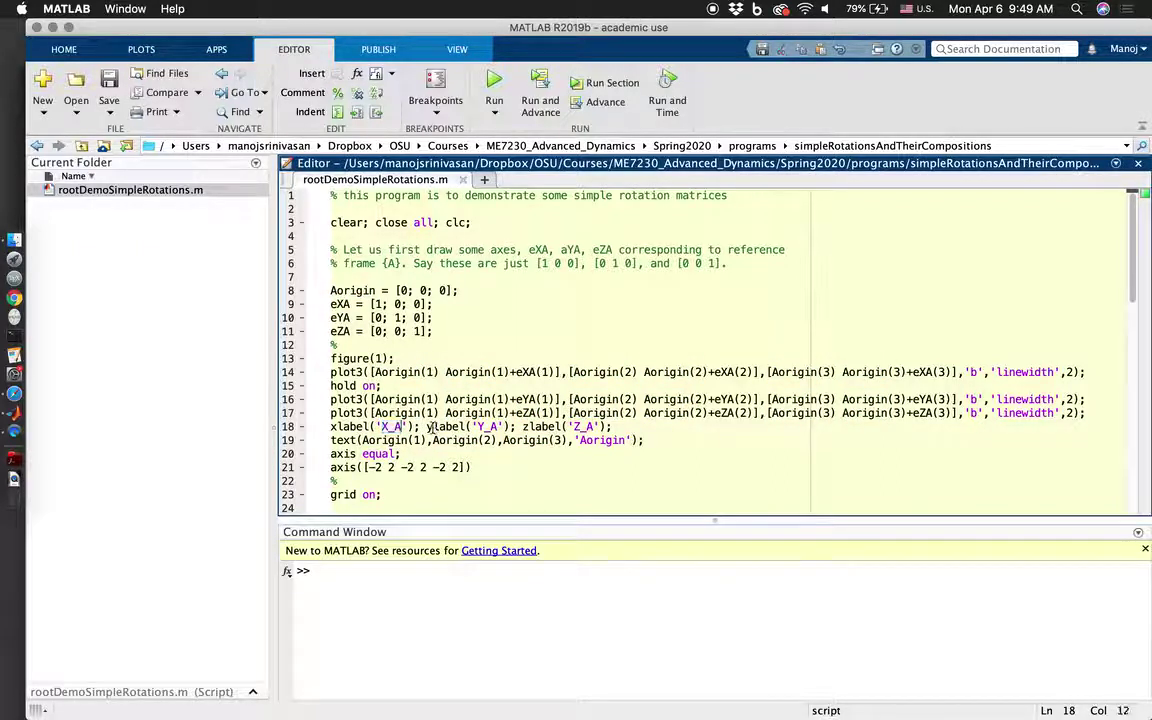
{"action": "type", "text": "x"}
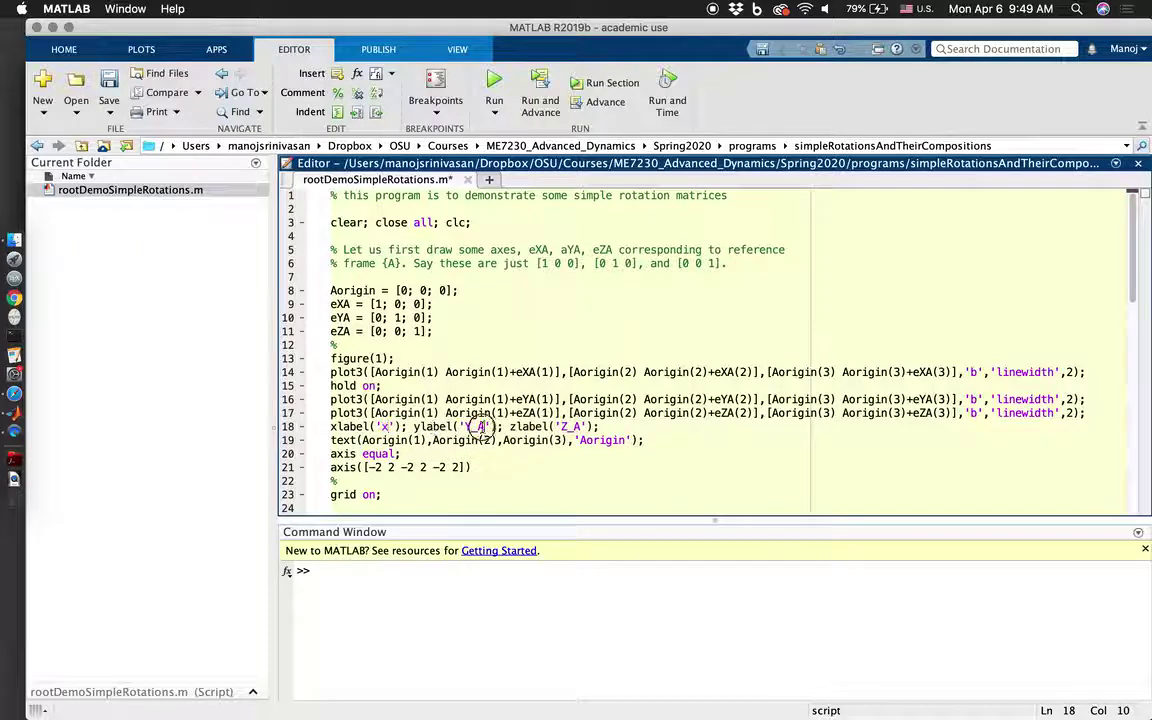
{"action": "double_click", "coordinate": [467, 426]}
{"action": "type", "text": "y"}
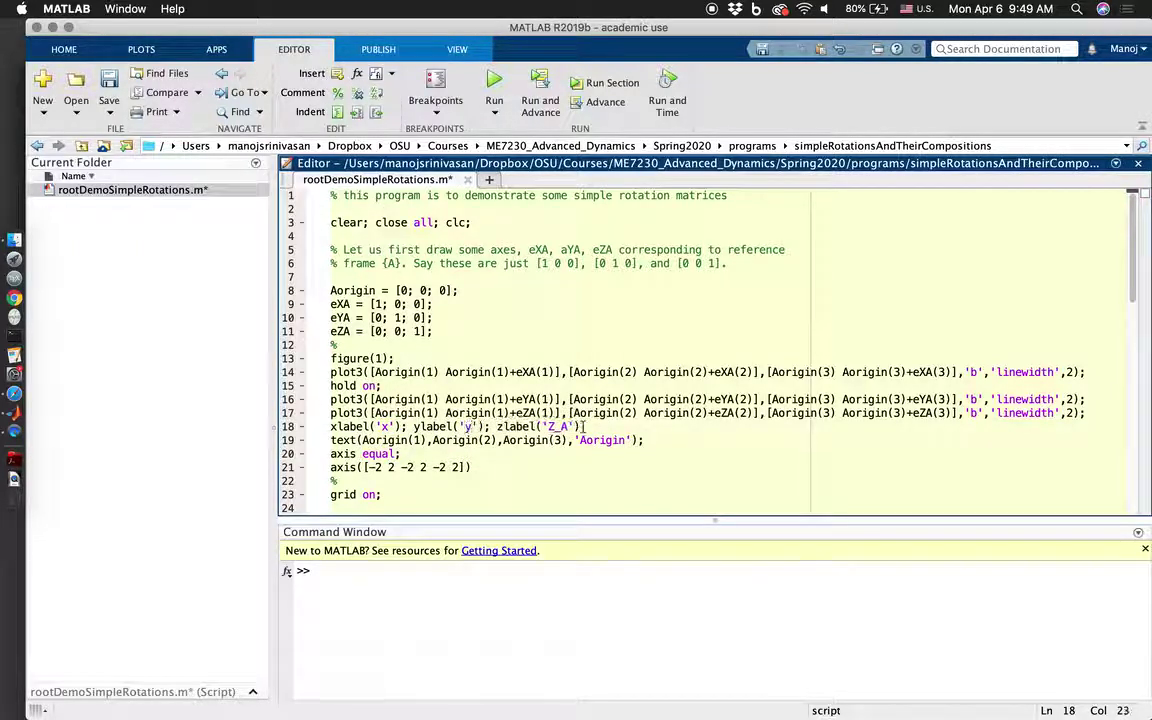
{"action": "double_click", "coordinate": [565, 427]}
{"action": "type", "text": "z"}
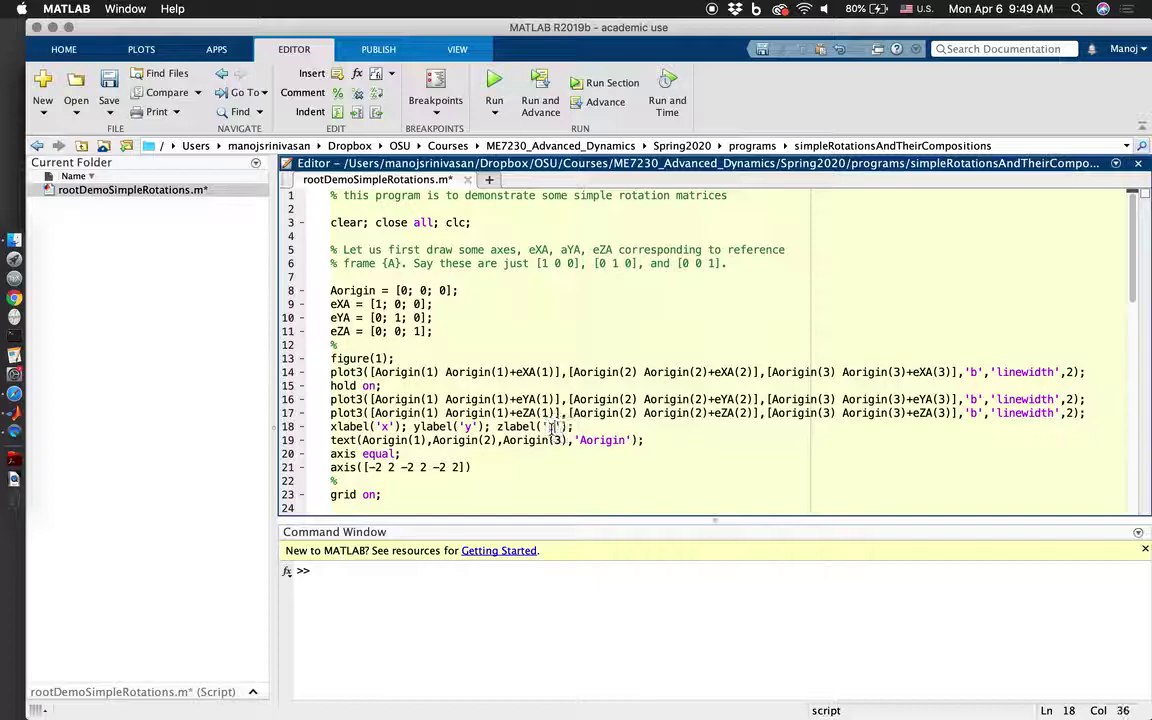
{"action": "key", "text": "super+s"}
{"action": "scroll", "coordinate": [663, 424], "scroll_direction": "down", "scroll_amount": 3}
{"action": "scroll", "coordinate": [665, 425], "scroll_direction": "down", "scroll_amount": 2}
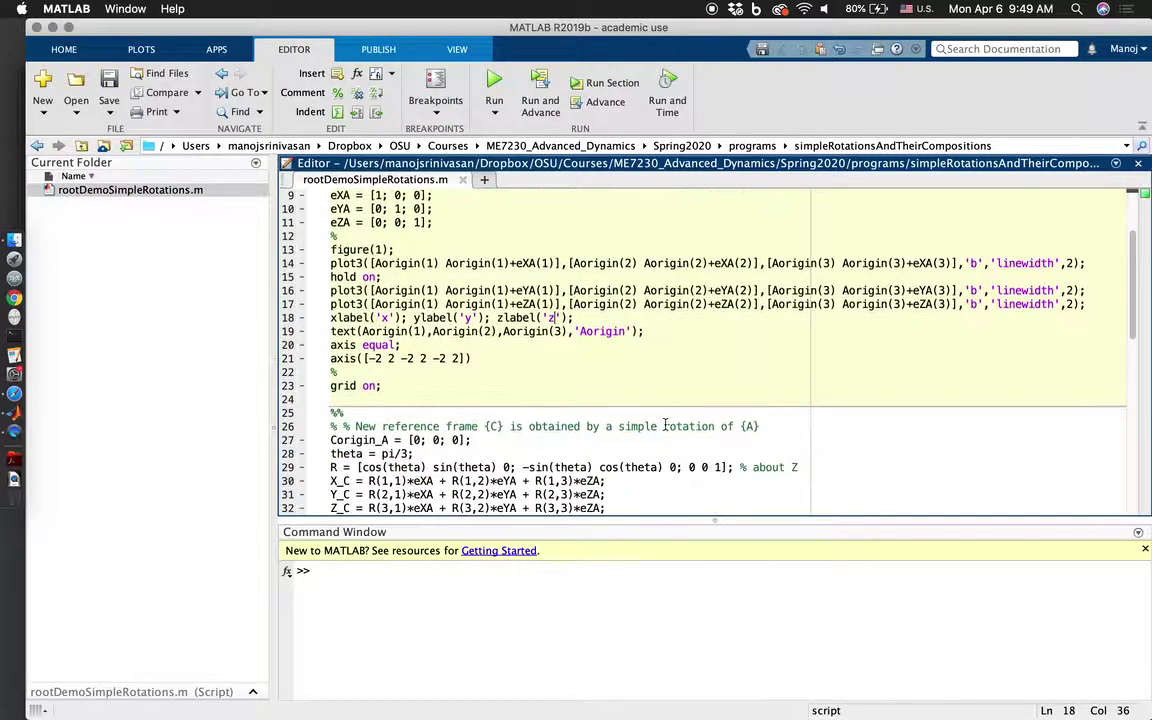
{"action": "scroll", "coordinate": [552, 356], "scroll_direction": "down", "scroll_amount": 2}
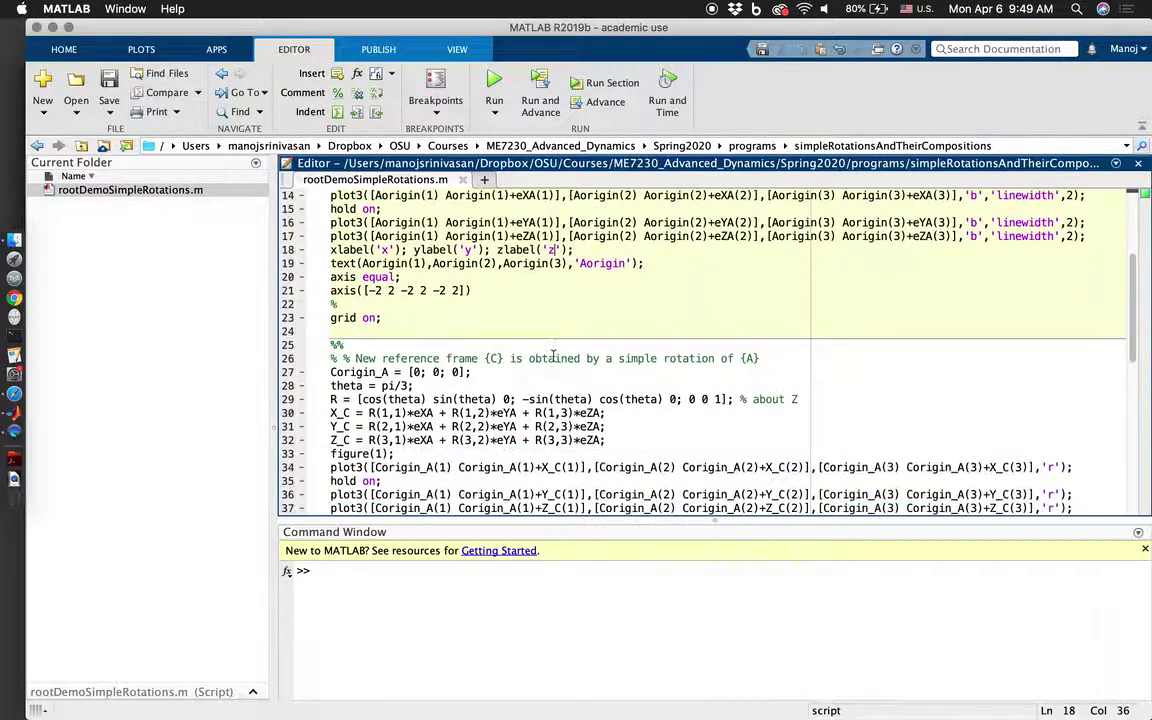
{"action": "left_click", "coordinate": [478, 359]}
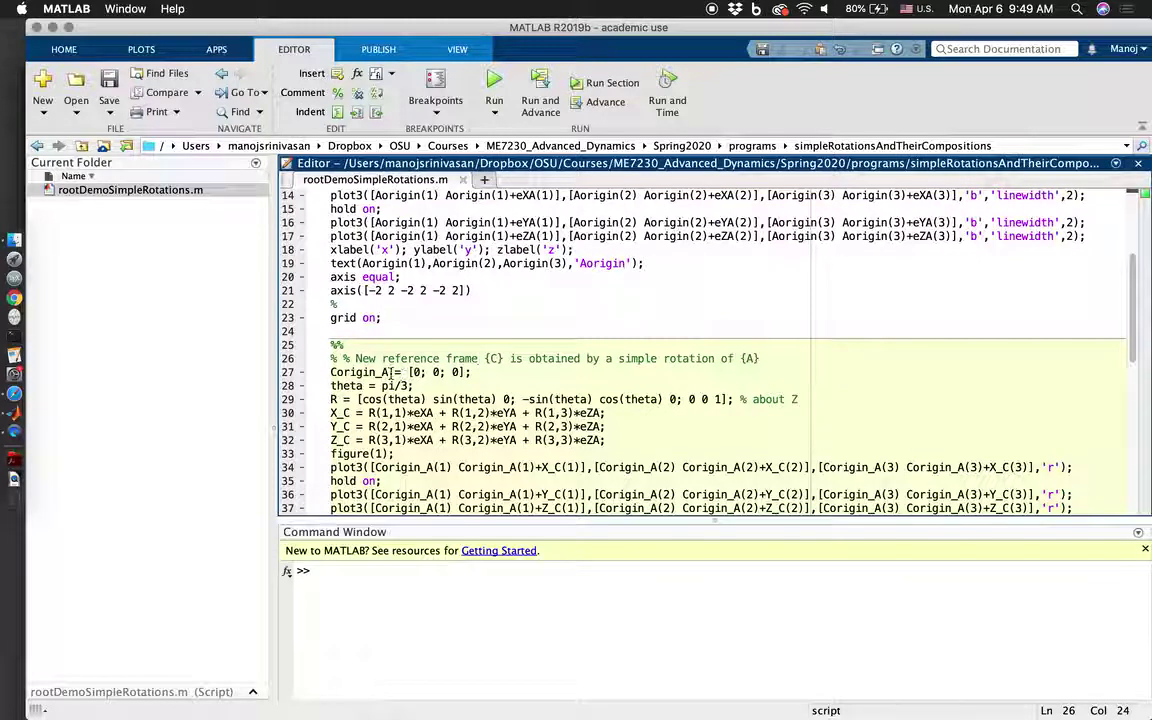
{"action": "left_click_drag", "start_coordinate": [470, 372], "coordinate": [331, 374]}
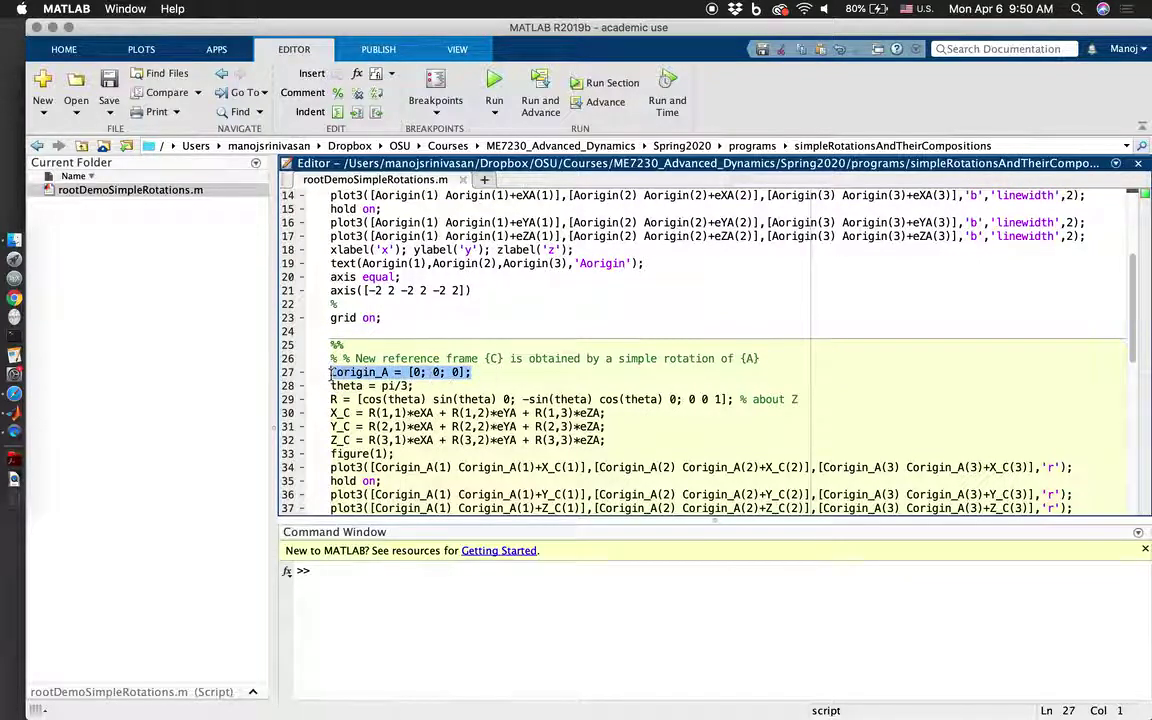
{"action": "left_click", "coordinate": [466, 373]}
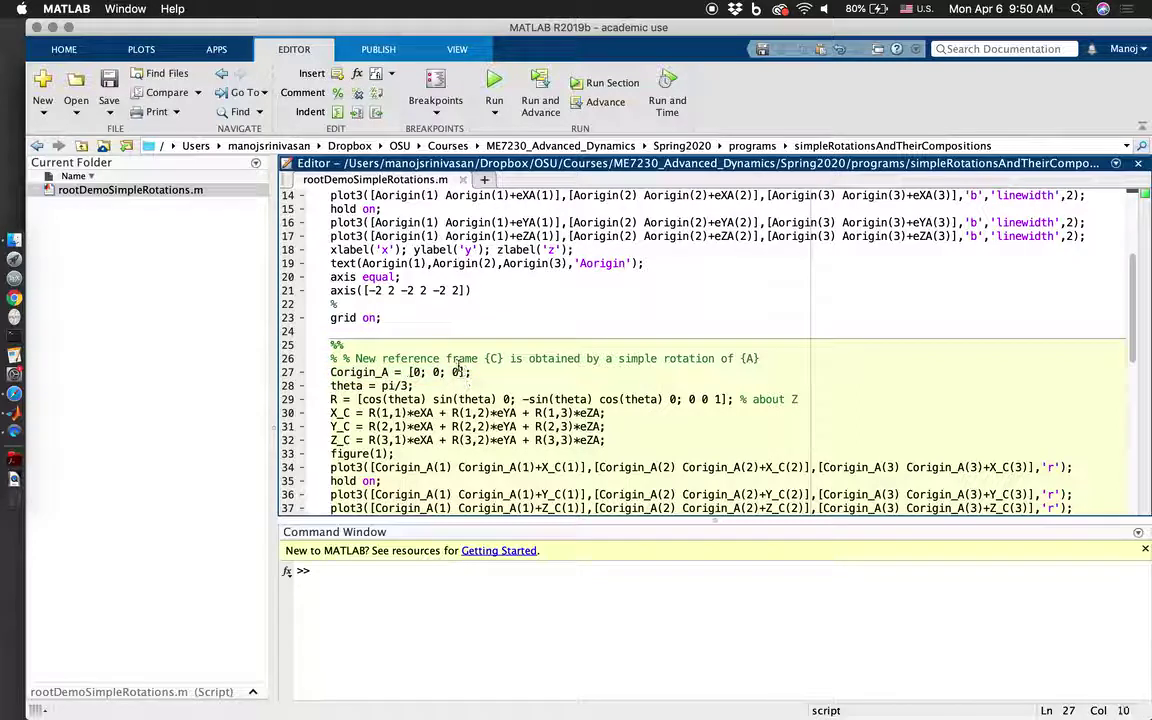
{"action": "left_click", "coordinate": [388, 372]}
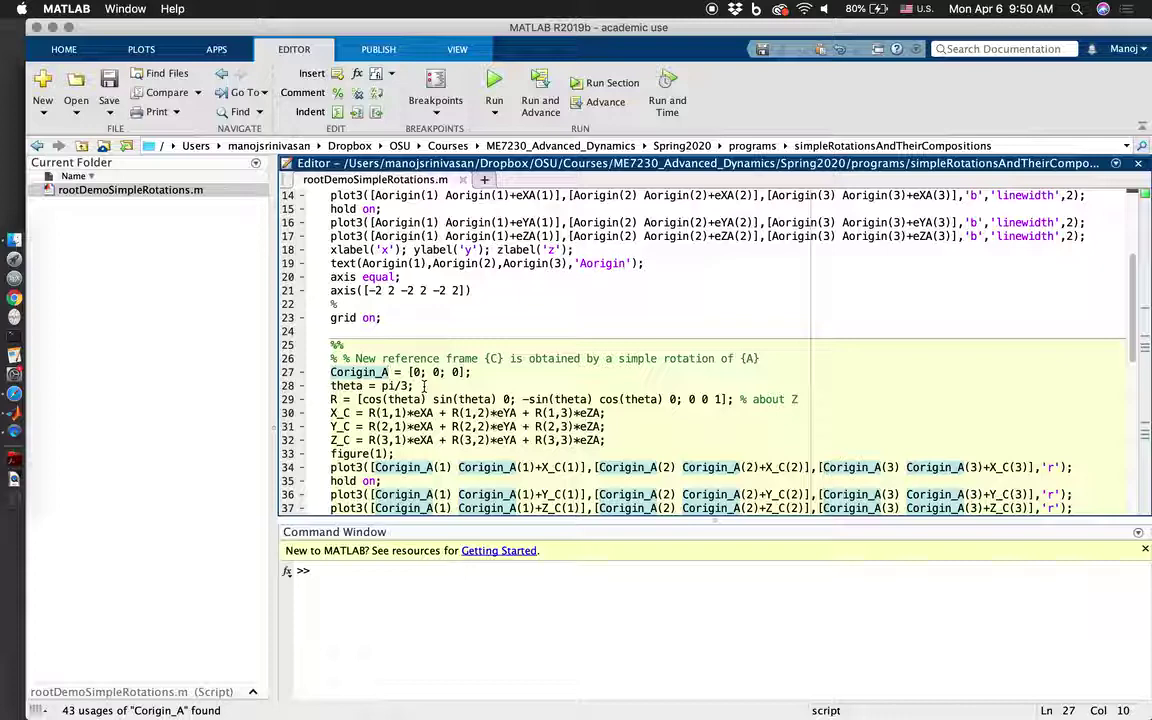
{"action": "scroll", "coordinate": [476, 396], "scroll_direction": "down", "scroll_amount": 3}
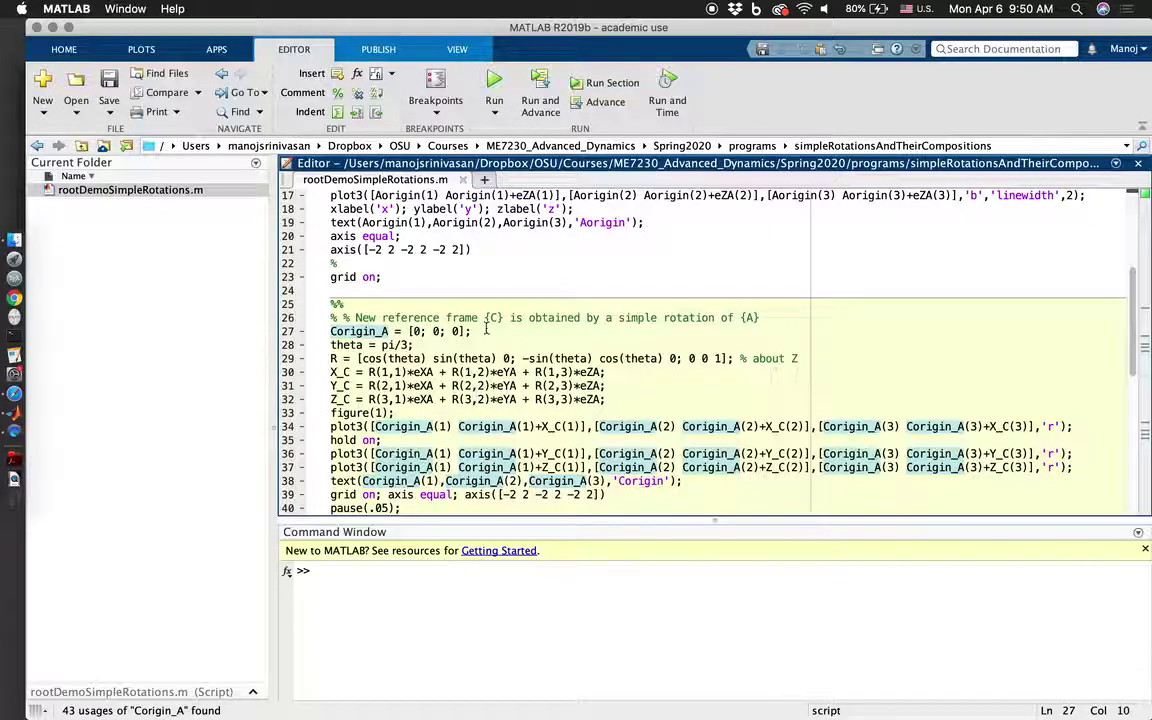
{"action": "left_click", "coordinate": [344, 331]}
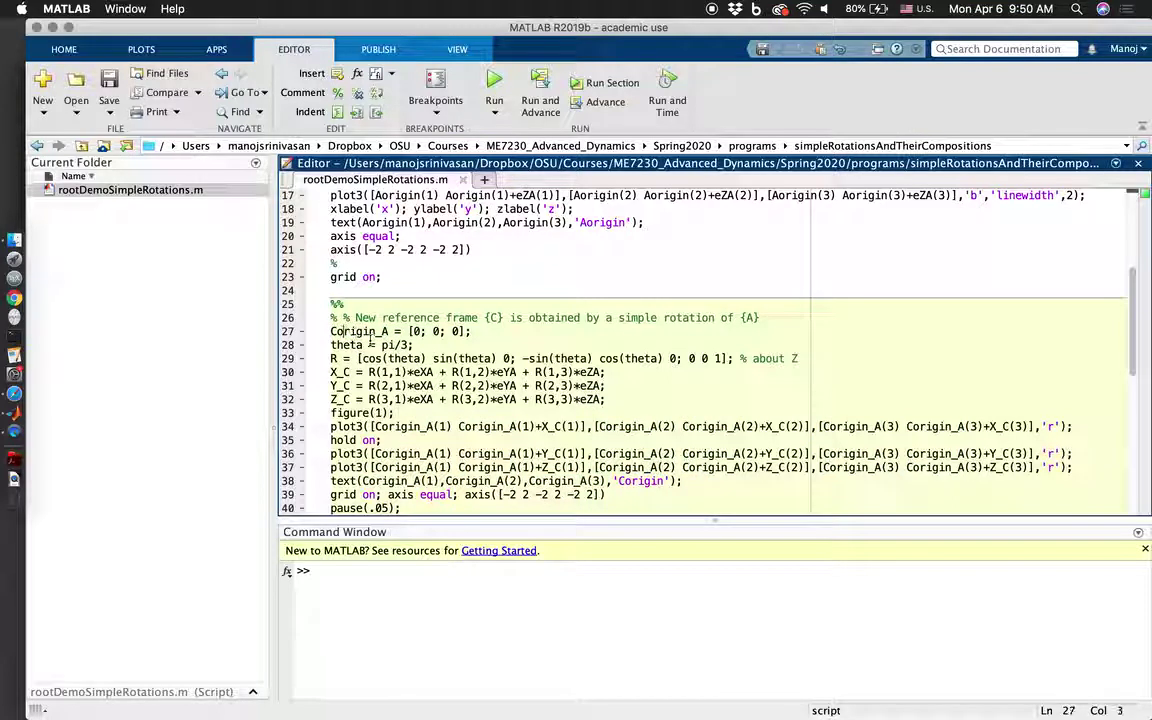
{"action": "left_click_drag", "start_coordinate": [344, 344], "coordinate": [418, 344]}
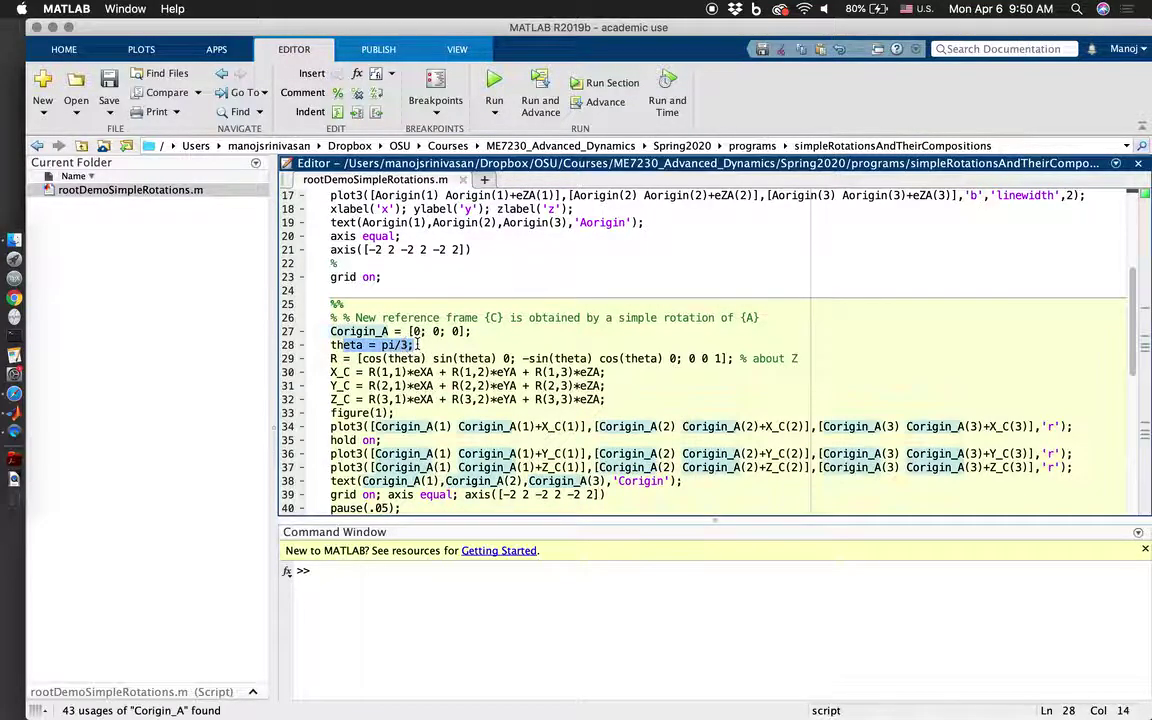
{"action": "left_click", "coordinate": [457, 249]}
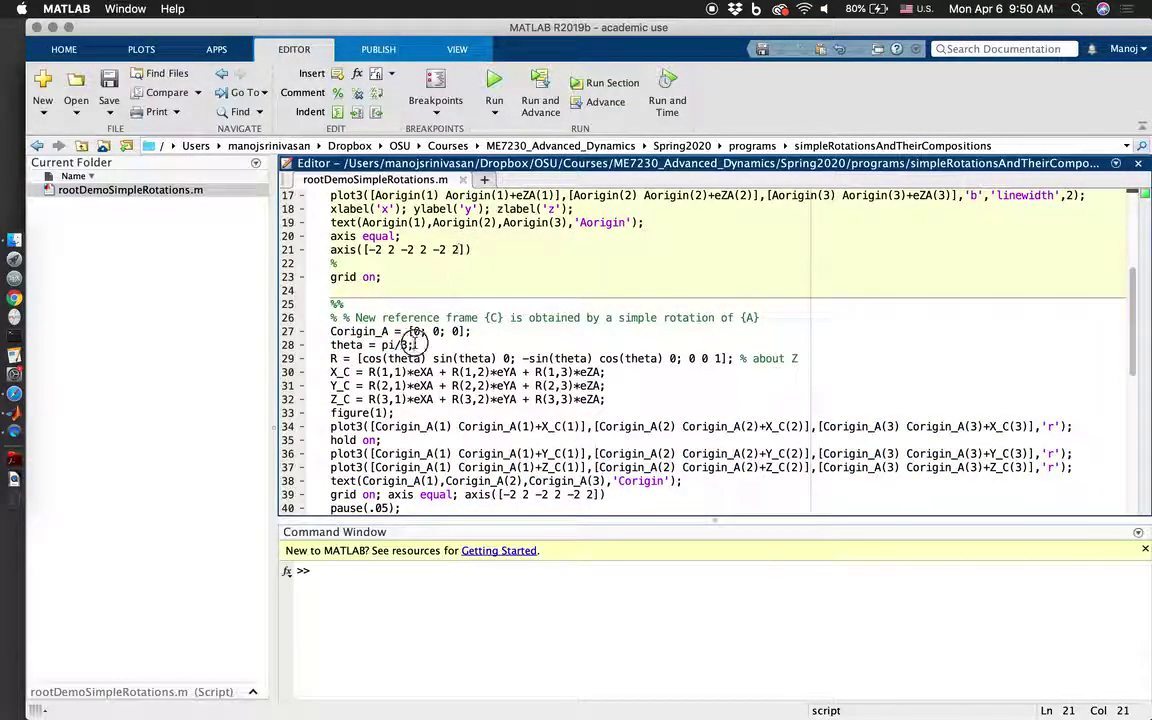
{"action": "left_click_drag", "start_coordinate": [415, 344], "coordinate": [331, 344]}
{"action": "left_click", "coordinate": [505, 358]}
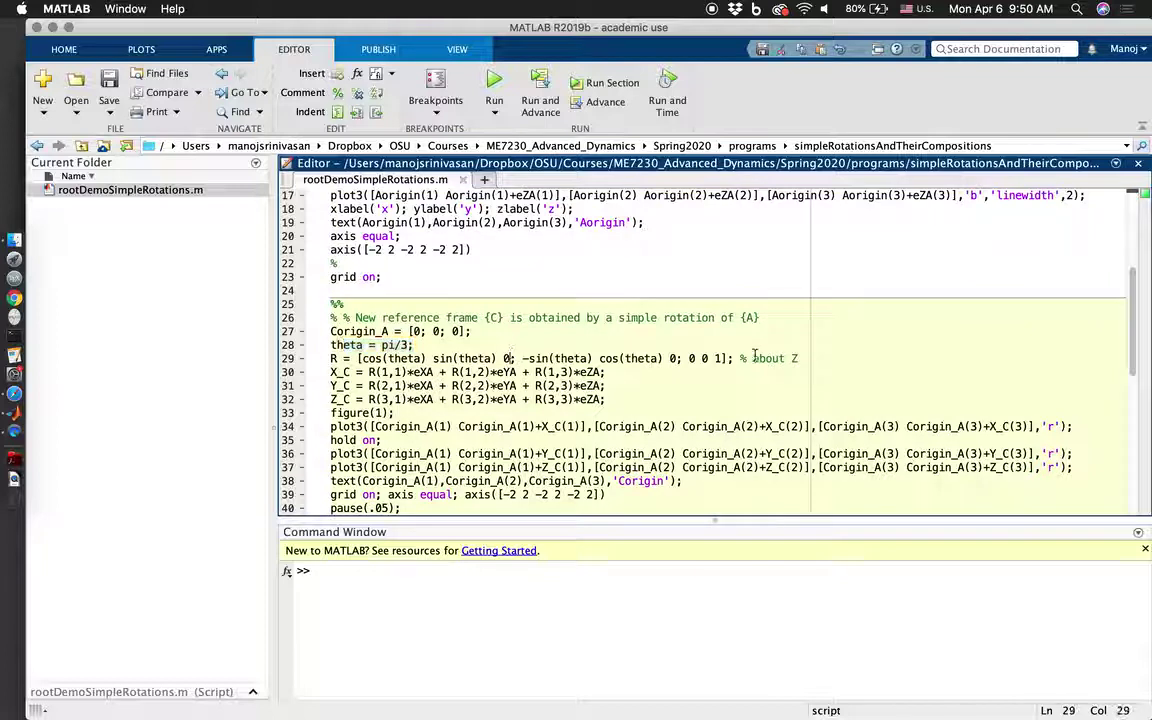
{"action": "left_click_drag", "start_coordinate": [754, 358], "coordinate": [800, 358]}
{"action": "mouse_move", "coordinate": [357, 358]}
{"action": "left_mouse_down"}
{"action": "mouse_move", "coordinate": [497, 335]}
{"action": "mouse_move", "coordinate": [740, 358]}
{"action": "left_mouse_up"}
{"action": "left_click", "coordinate": [740, 358]}
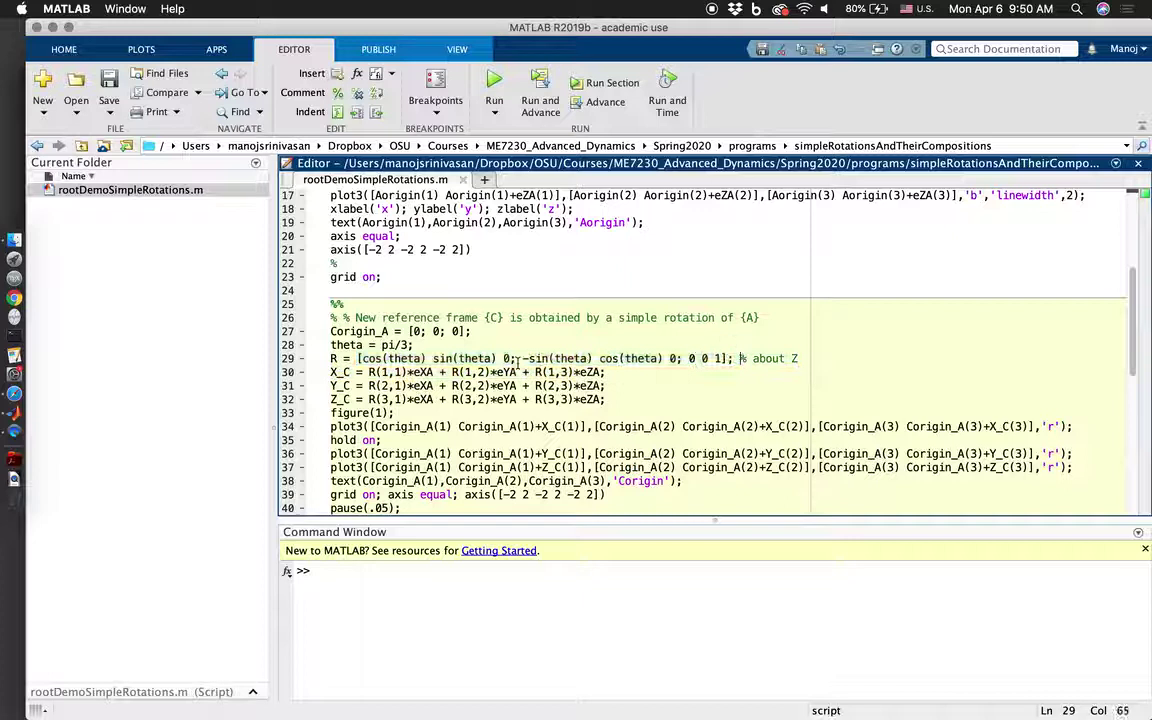
{"action": "left_click", "coordinate": [519, 358]}
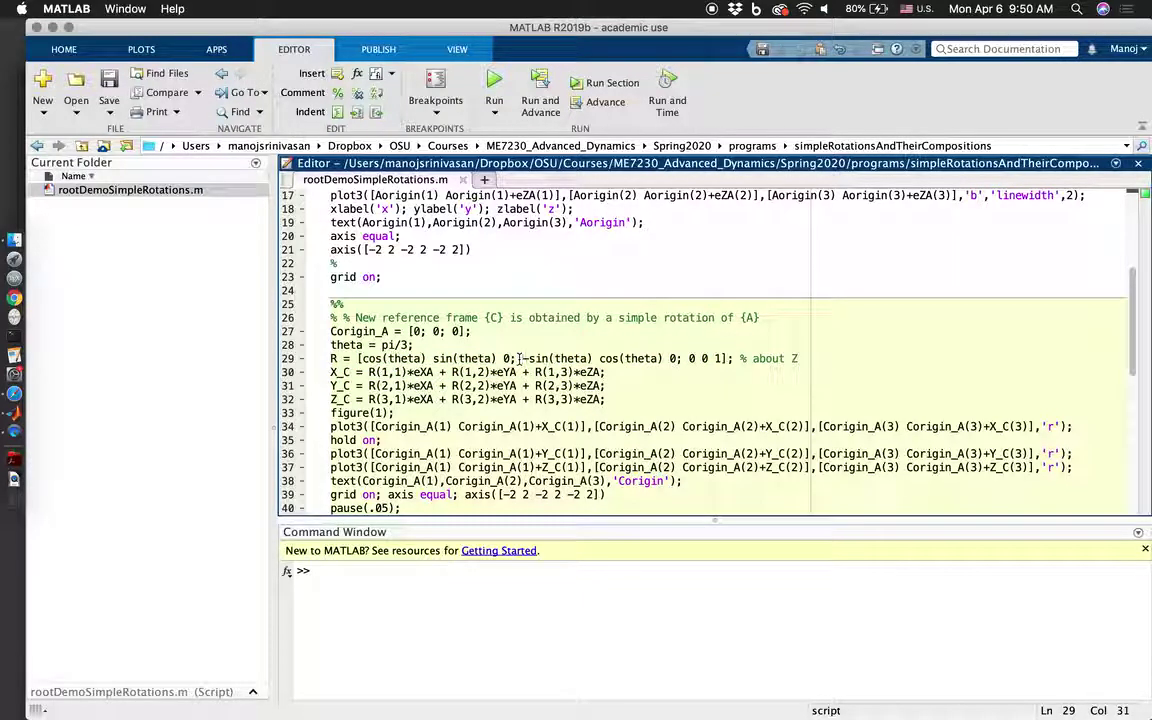
Break rotation matrix R onto three lines, one row each, and save.
{"action": "key", "text": "Return"}
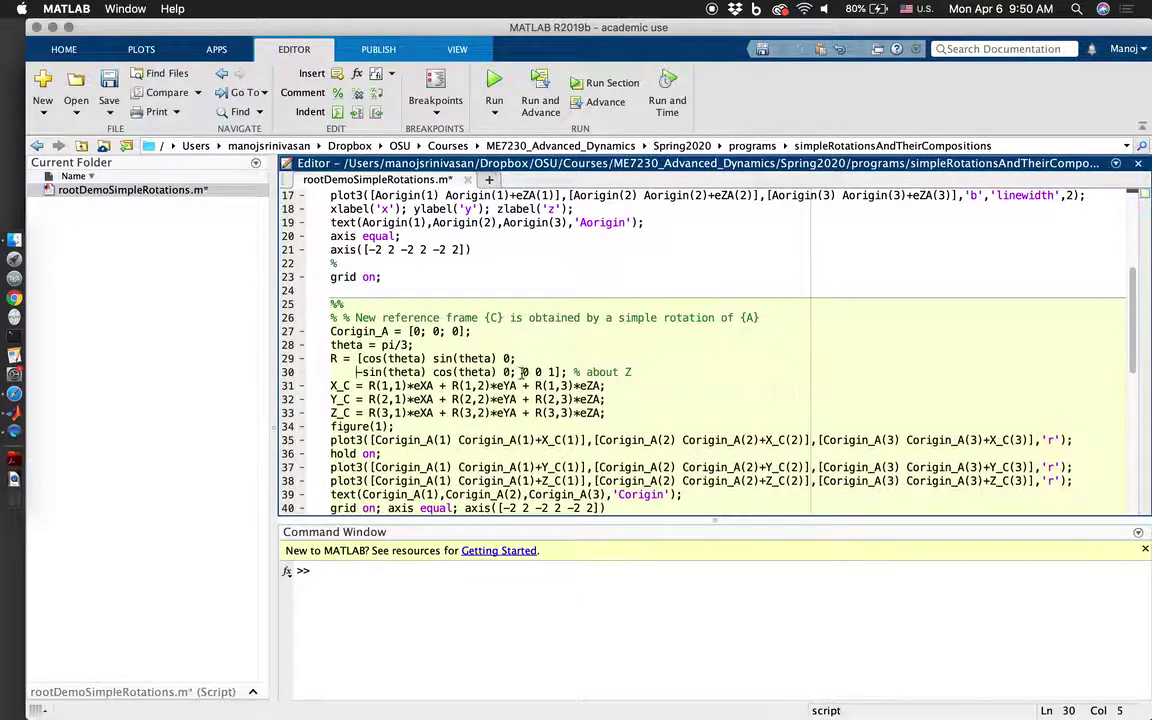
{"action": "left_click", "coordinate": [517, 372]}
{"action": "key", "text": "Return"}
{"action": "key", "text": "super+s"}
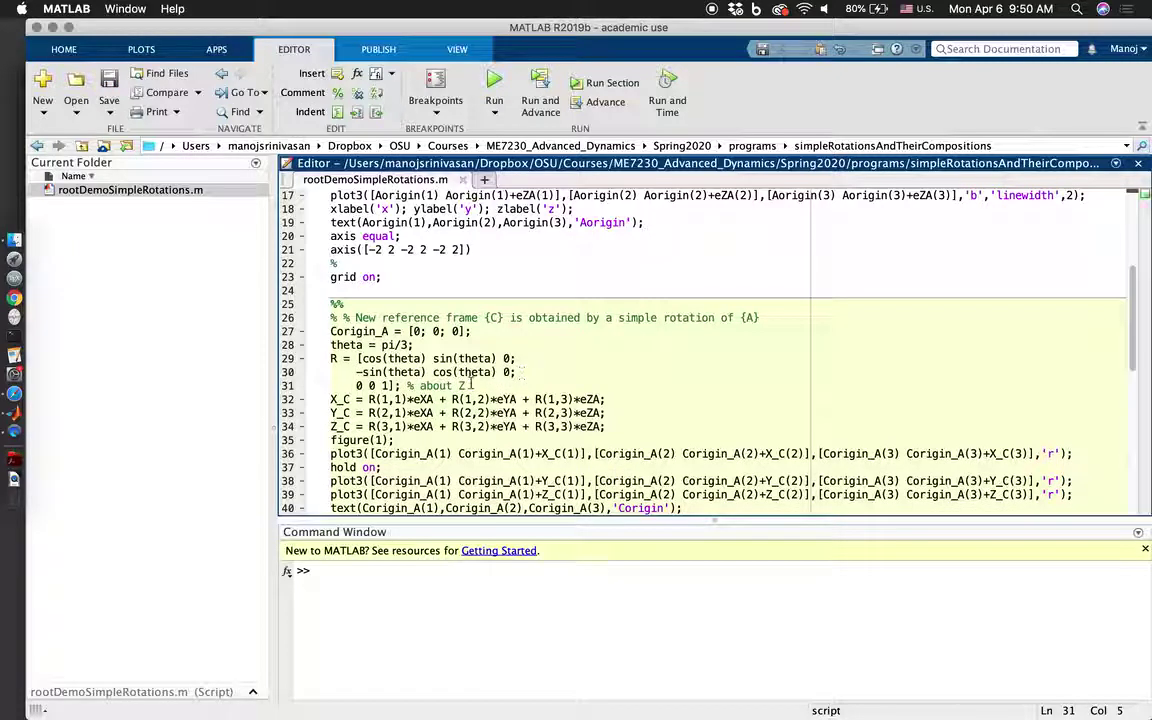
Change R's comment to '% pure rotation about eZA' and save.
{"action": "left_click", "coordinate": [413, 386]}
{"action": "type", "text": "pure rot"}
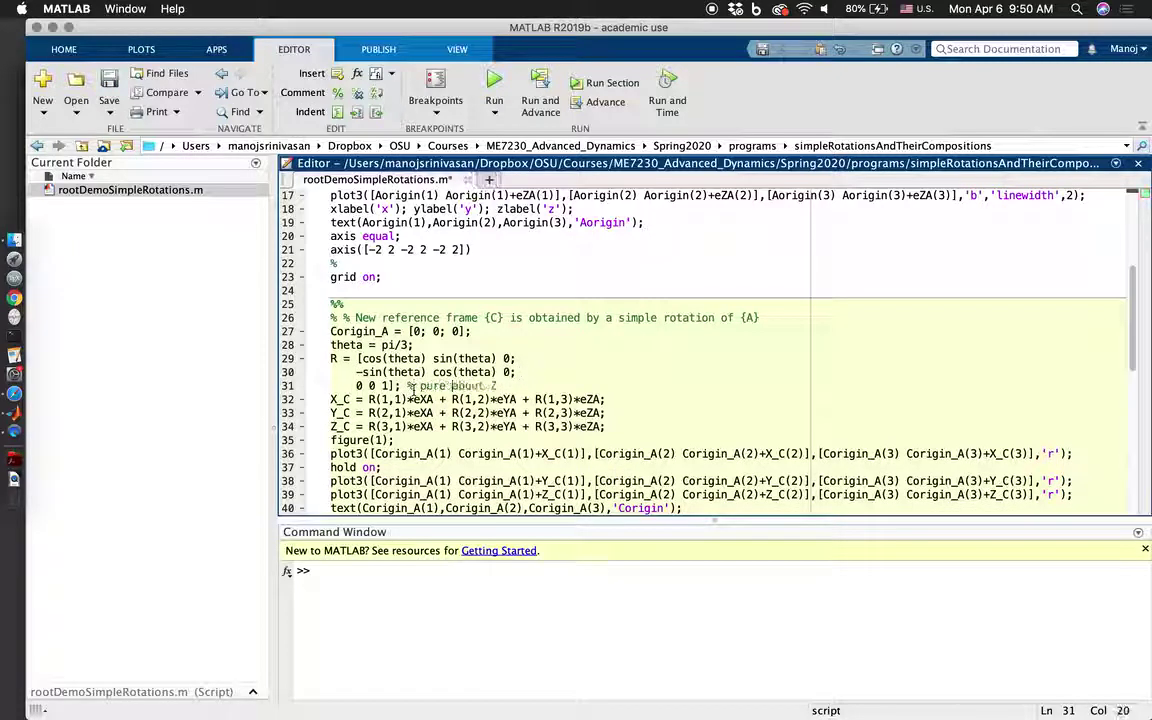
{"action": "type", "text": "tation"}
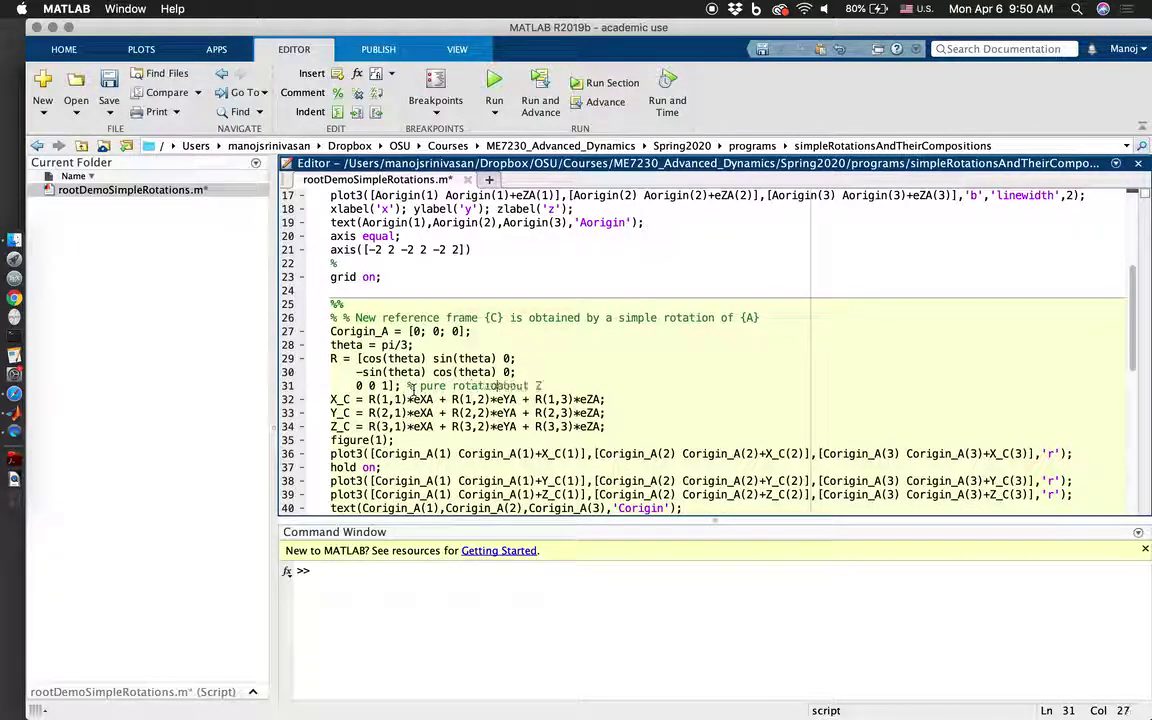
{"action": "key", "text": "End"}
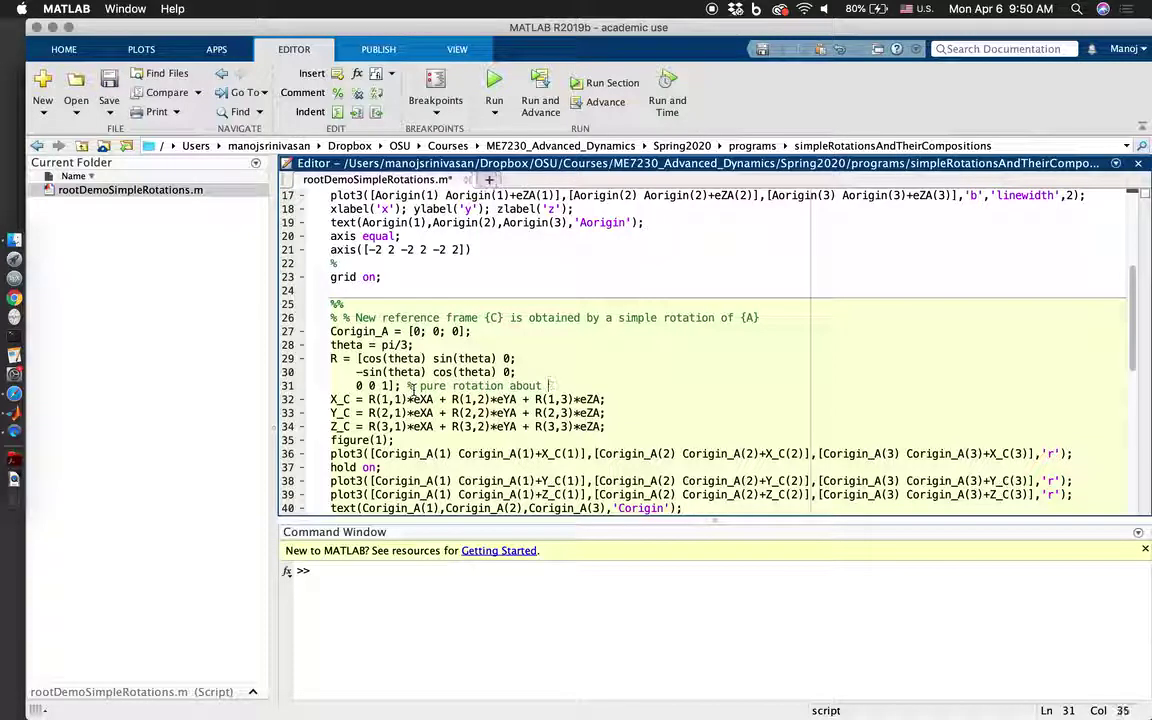
{"action": "type", "text": "eZA"}
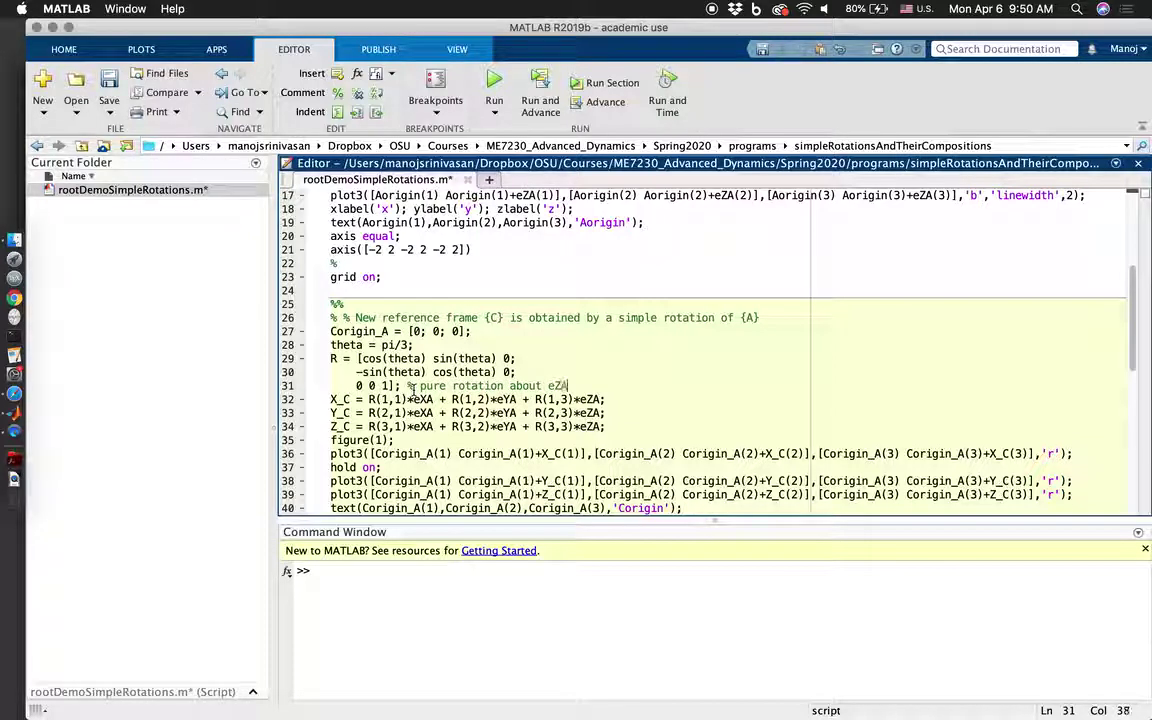
{"action": "key", "text": "ctrl+s"}
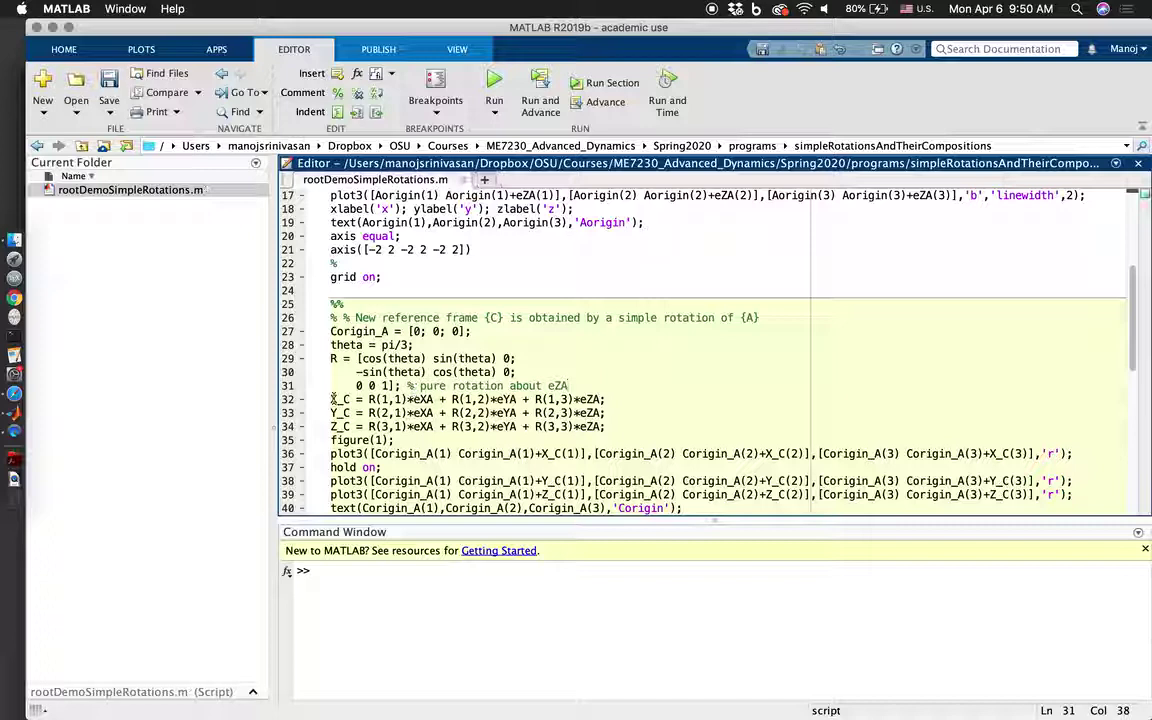
{"action": "left_click_drag", "start_coordinate": [330, 399], "coordinate": [358, 426]}
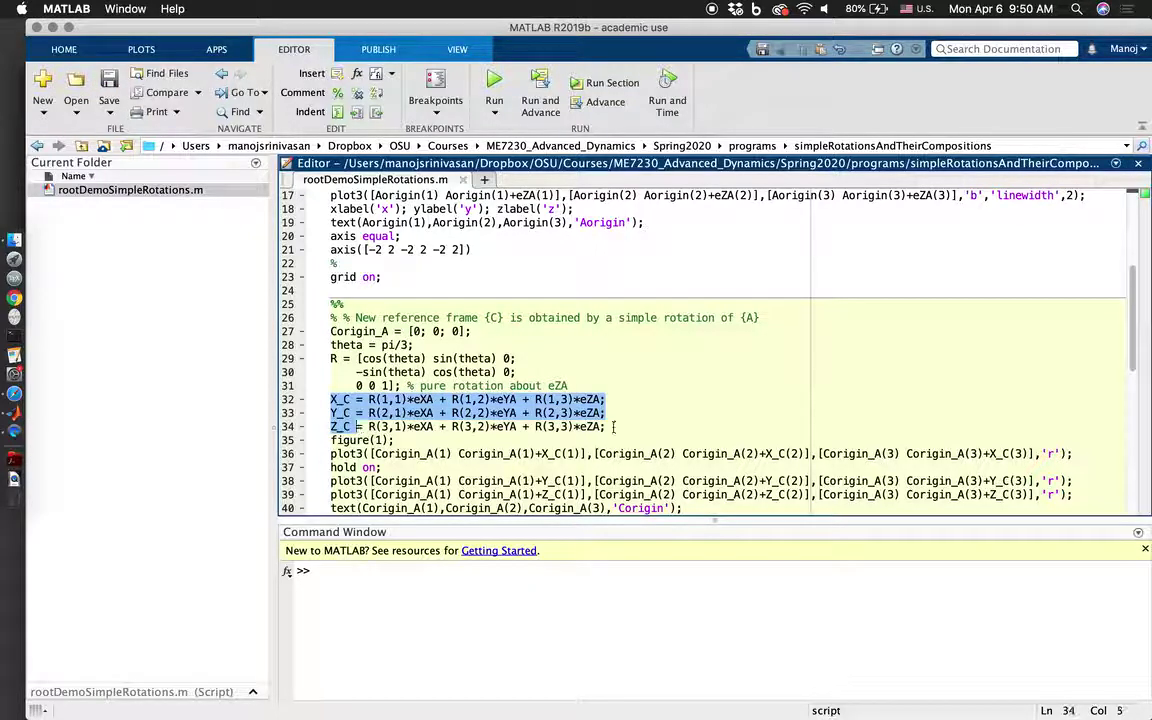
{"action": "left_click", "coordinate": [342, 399]}
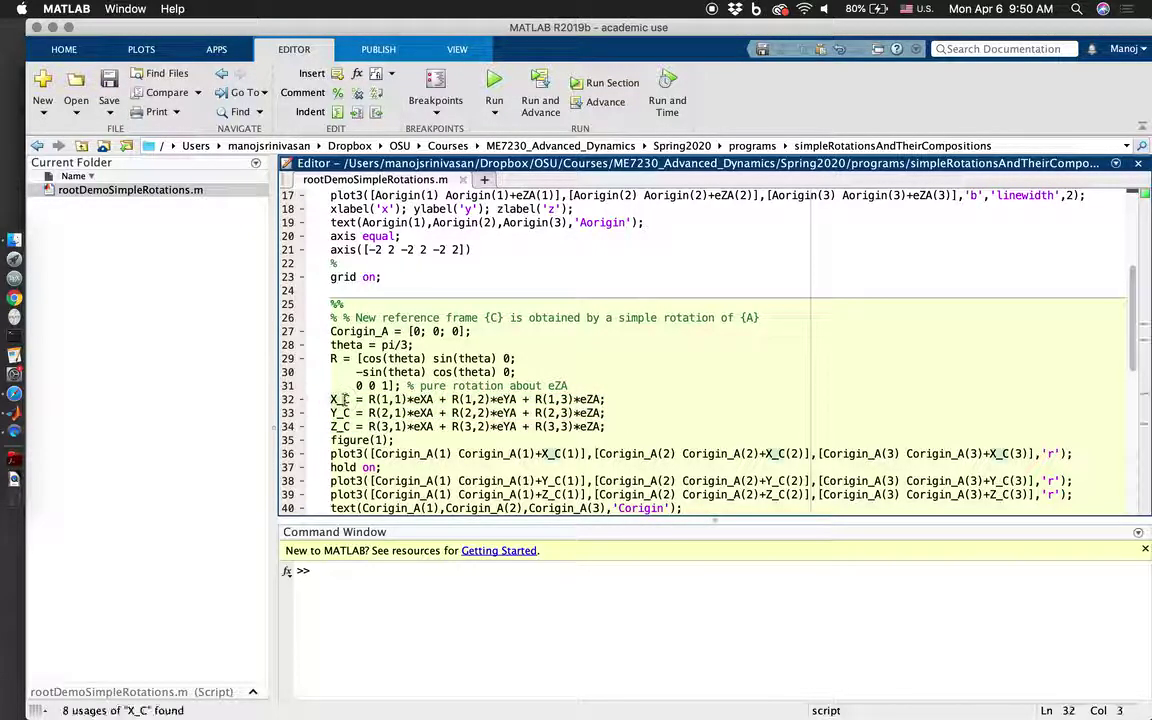
Rename X_C to eXC and Y_C to eYC in every usage.
{"action": "key", "text": "BackSpace"}
{"action": "key", "text": "Left"}
{"action": "type", "text": "e"}
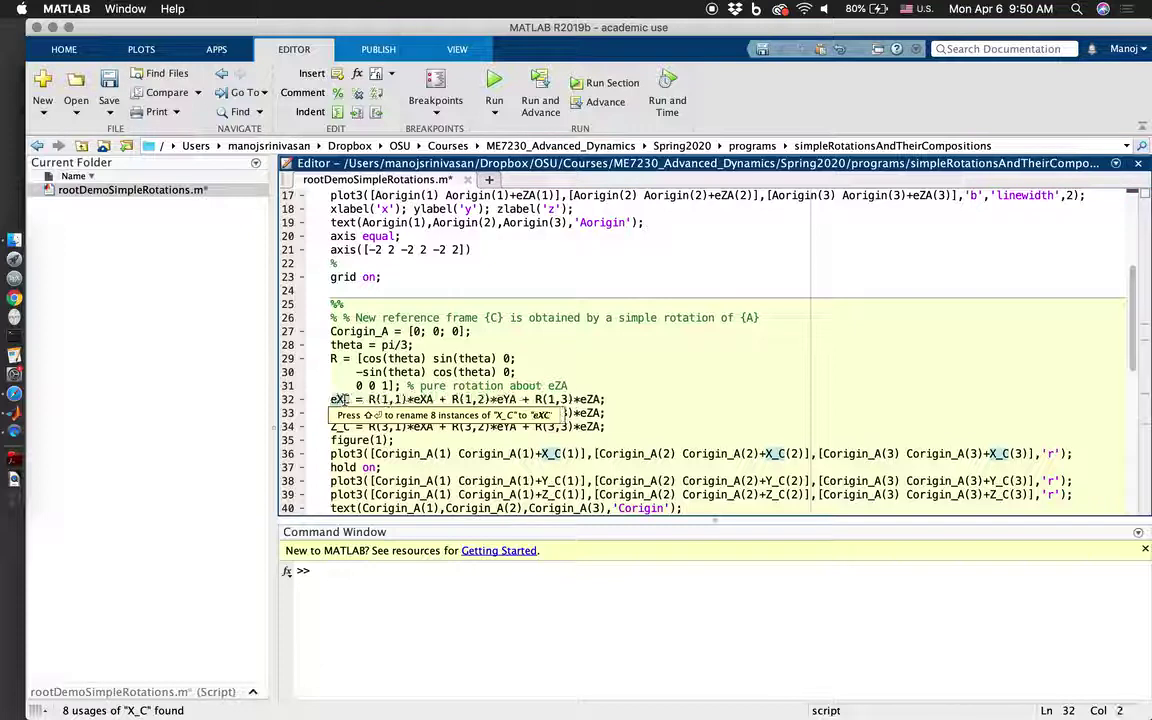
{"action": "key", "text": "shift+Return"}
{"action": "left_click", "coordinate": [345, 412]}
{"action": "key", "text": "BackSpace"}
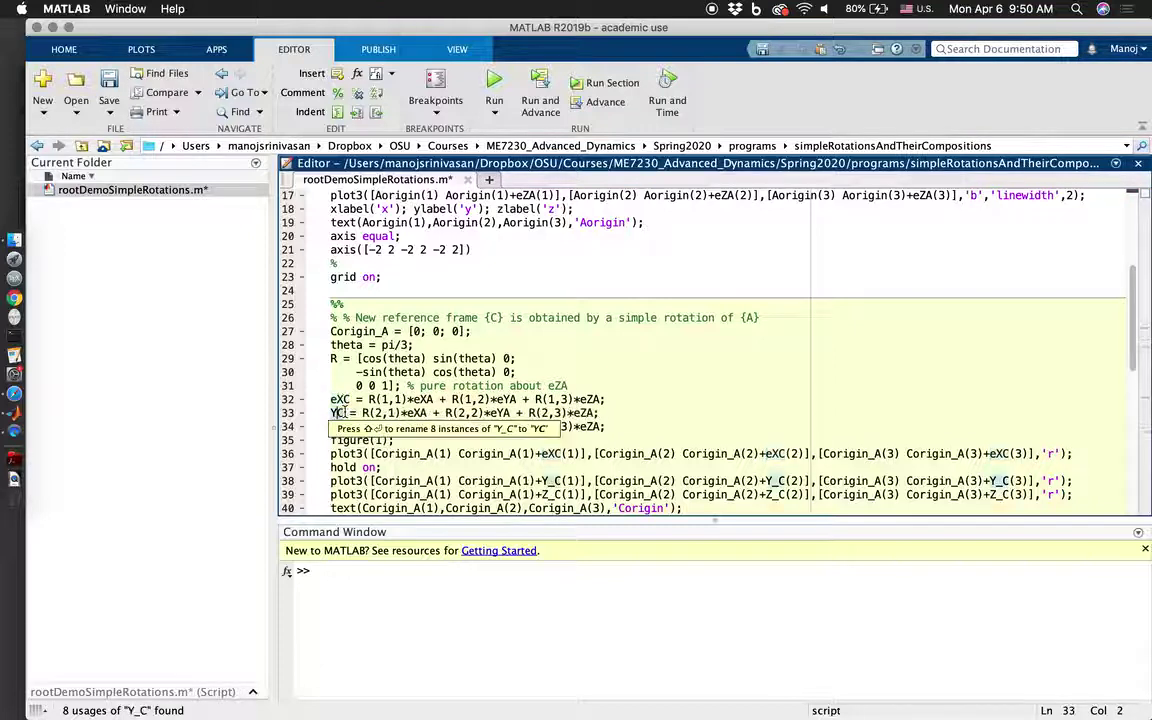
{"action": "key", "text": "Left"}
{"action": "type", "text": "e"}
{"action": "key", "text": "shift+Return"}
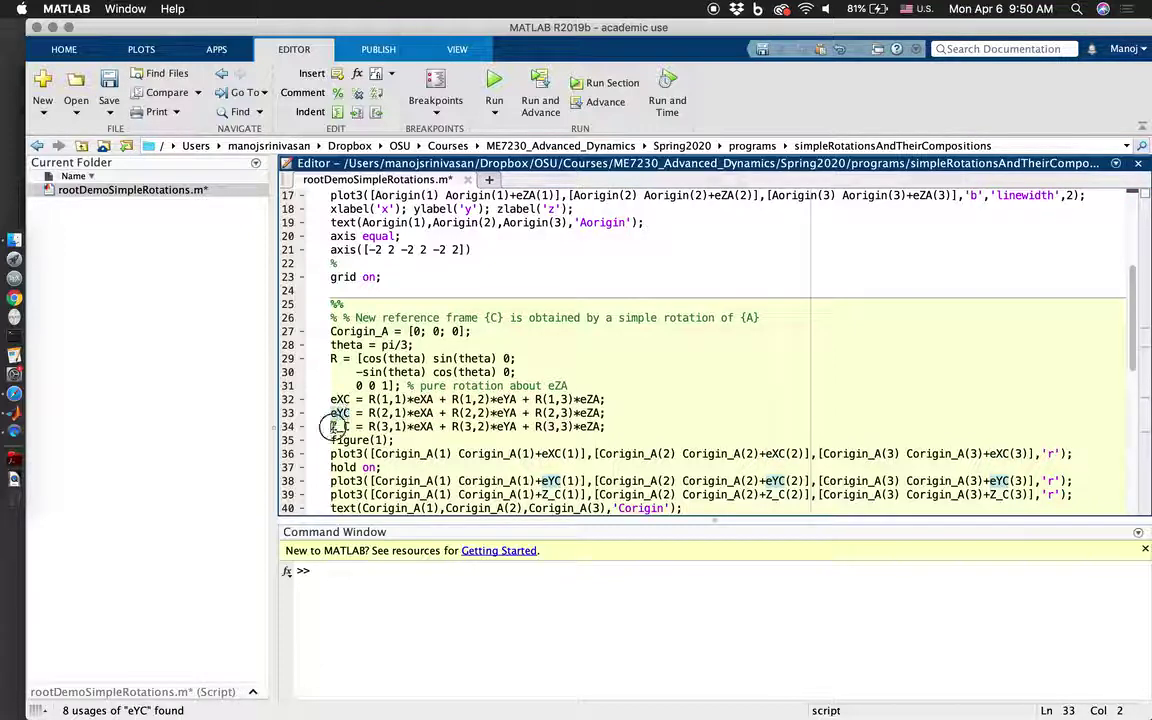
Rename Z_C to eZC in every usage.
{"action": "left_click", "coordinate": [337, 427]}
{"action": "key", "text": "BackSpace"}
{"action": "type", "text": "e"}
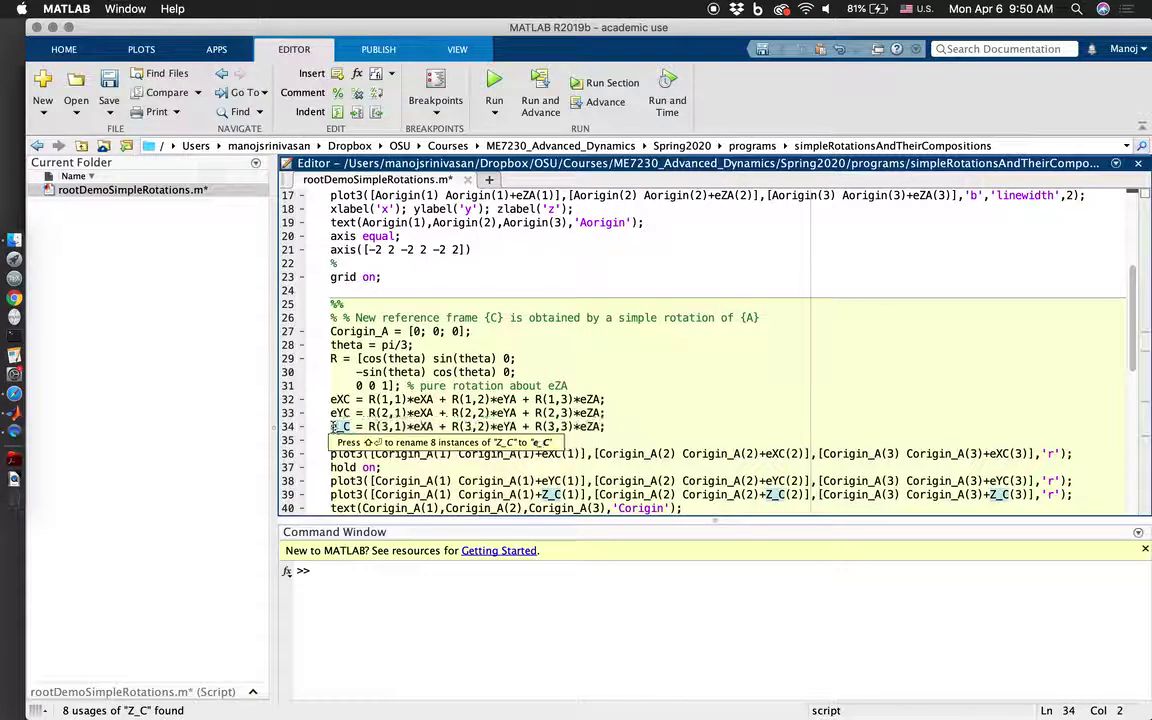
{"action": "type", "text": "Z"}
{"action": "key", "text": "Delete"}
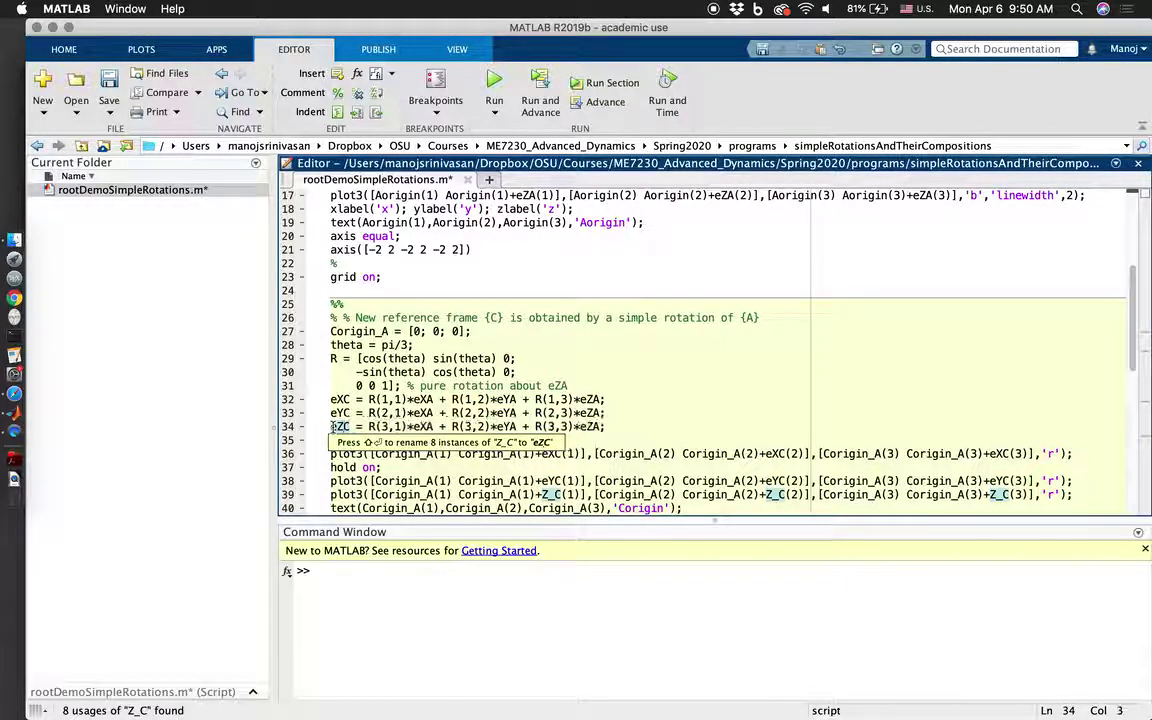
{"action": "key", "text": "shift+Return"}
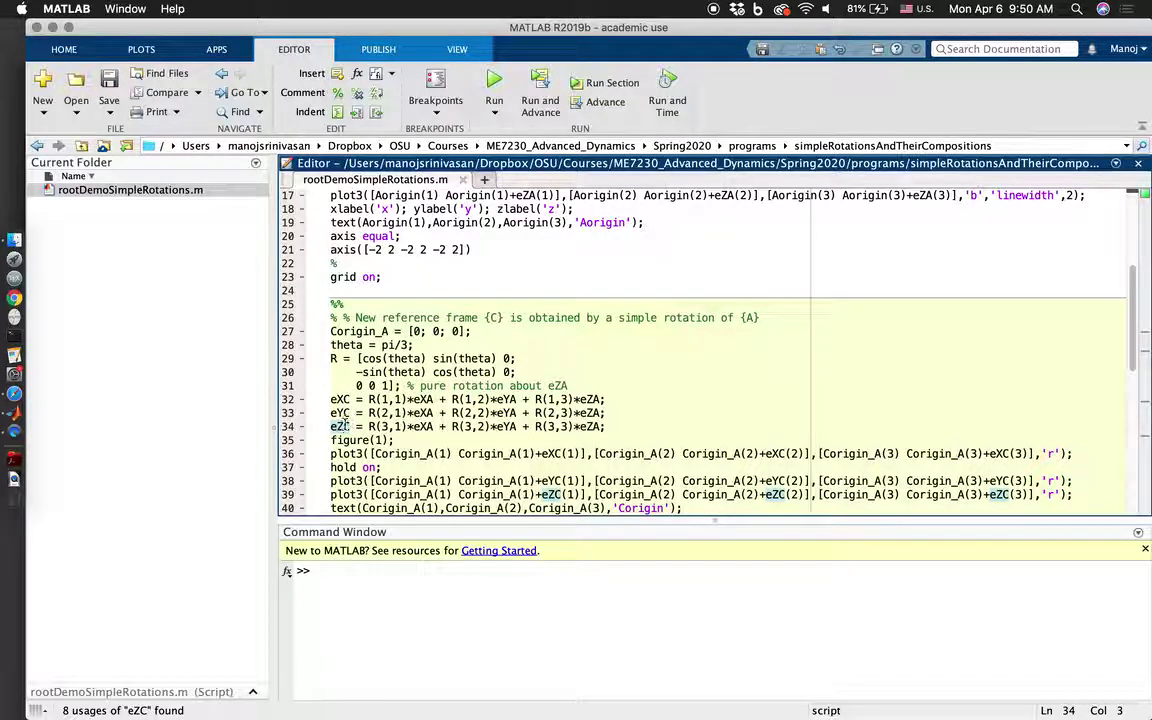
Highlight the eXC and eYC expressions built from eXA, eYA, eZA.
{"action": "left_click", "coordinate": [355, 426]}
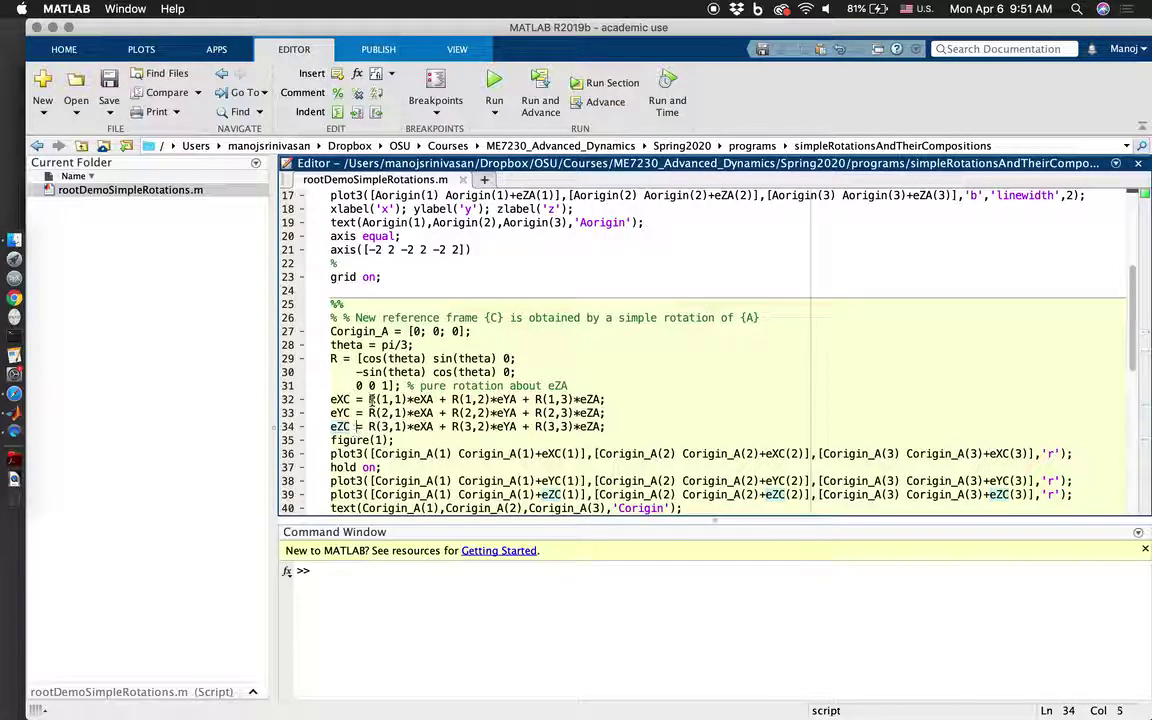
{"action": "left_click_drag", "start_coordinate": [370, 399], "coordinate": [557, 412]}
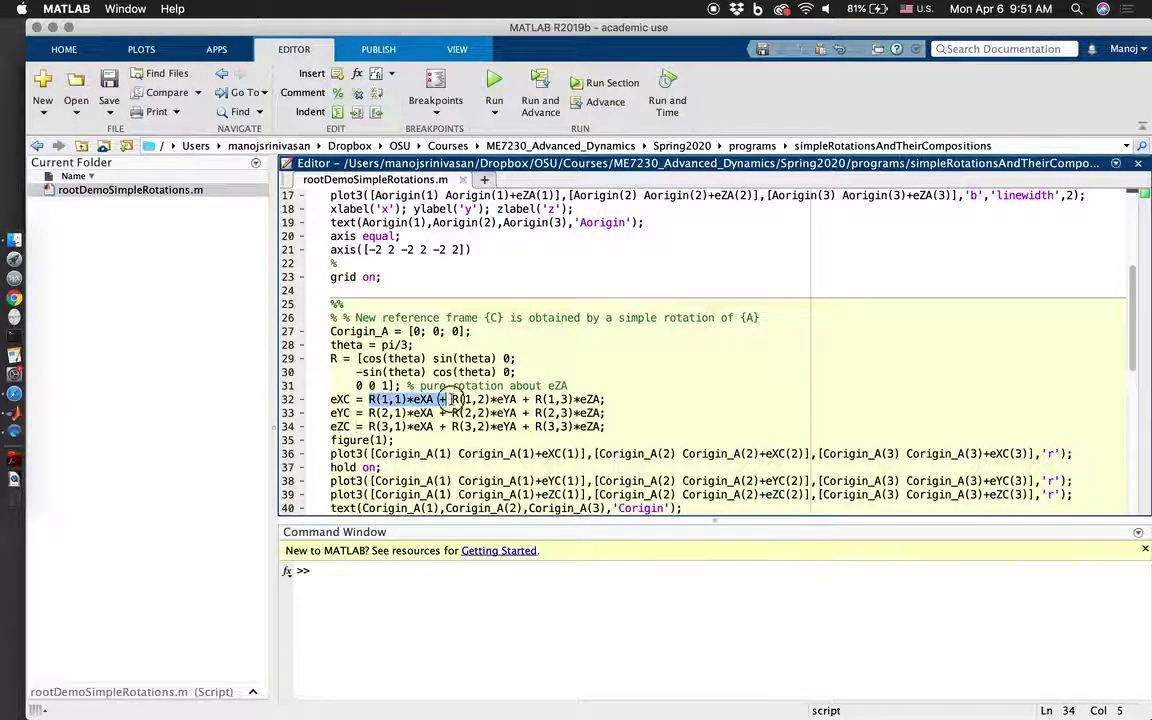
{"action": "left_click", "coordinate": [613, 431]}
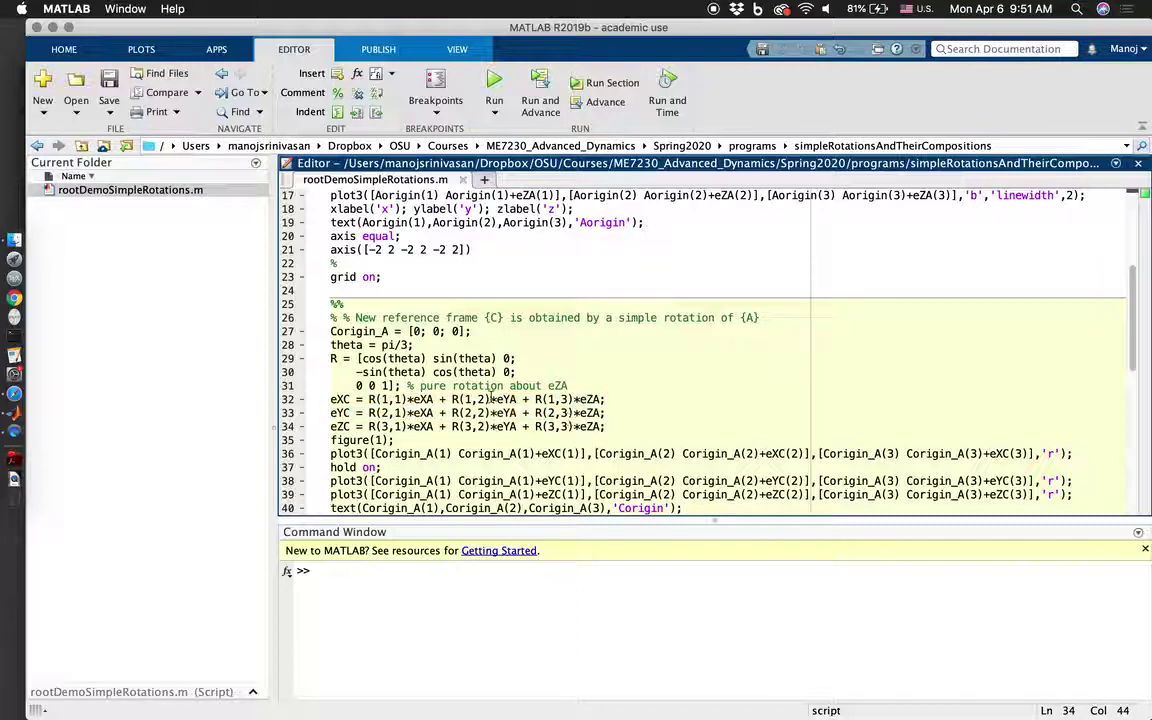
{"action": "double_click", "coordinate": [507, 399]}
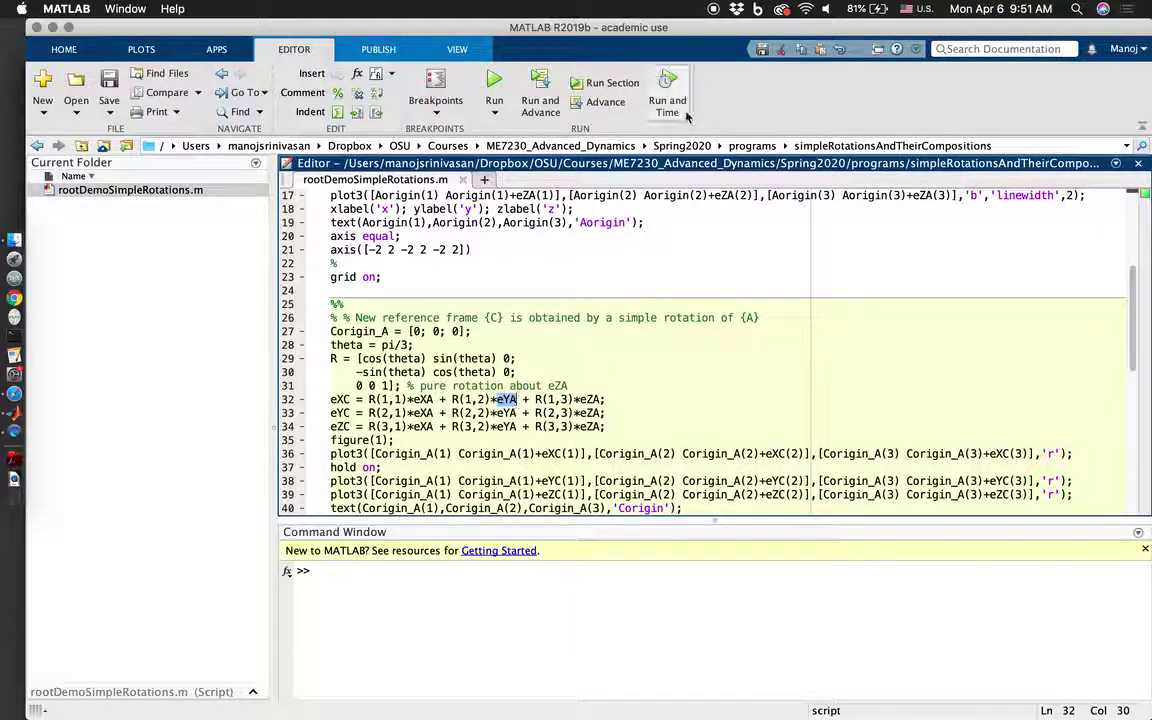
{"action": "left_click_drag", "start_coordinate": [368, 399], "coordinate": [598, 399]}
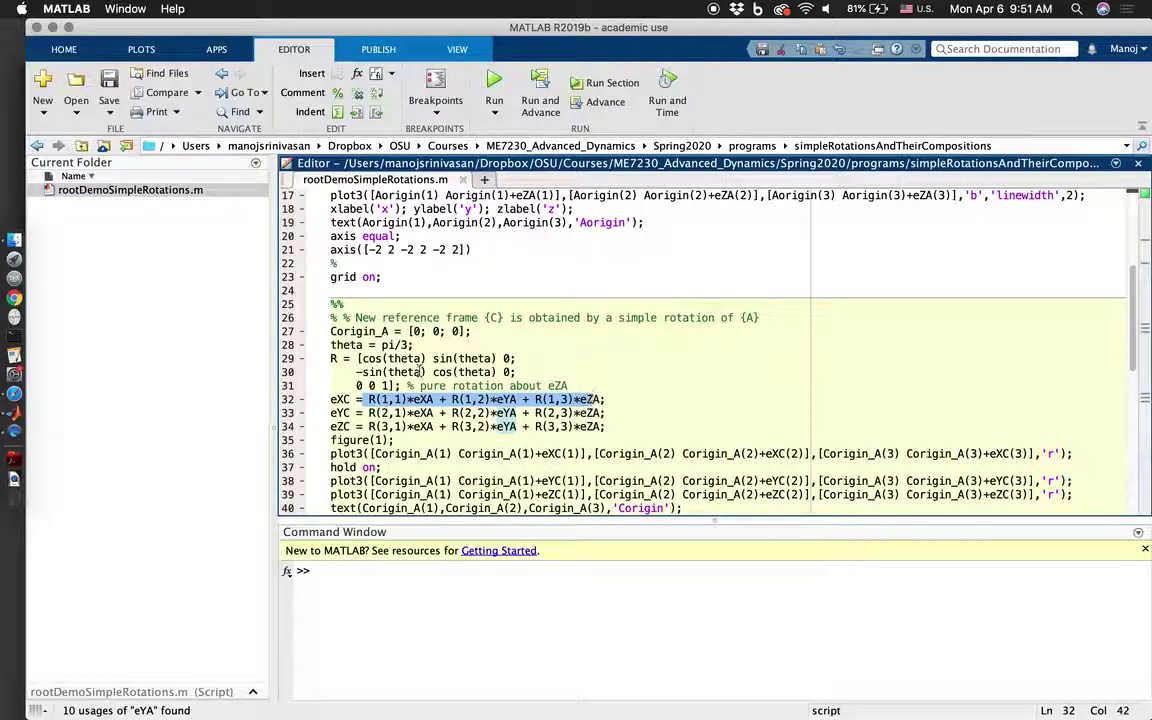
{"action": "left_click_drag", "start_coordinate": [624, 41], "coordinate": [600, 41]}
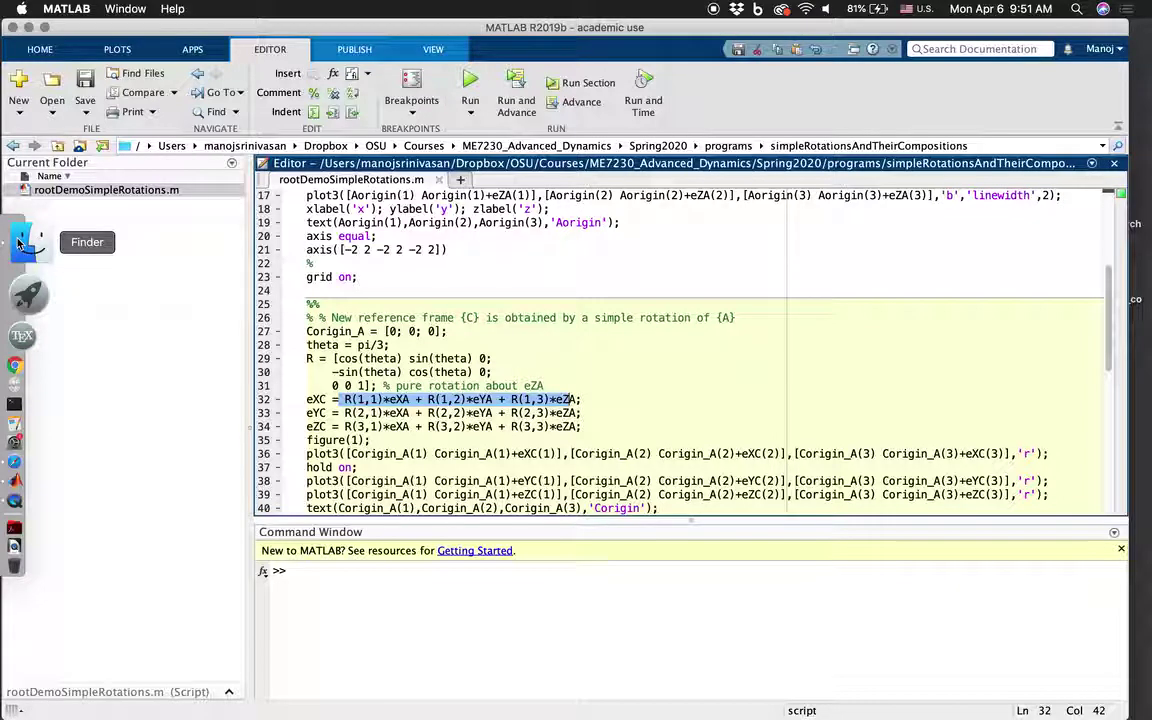
Scroll the browser's lecture PDF to page 3's R₀→₁ derivation, then move it aside.
{"action": "left_click", "coordinate": [25, 404]}
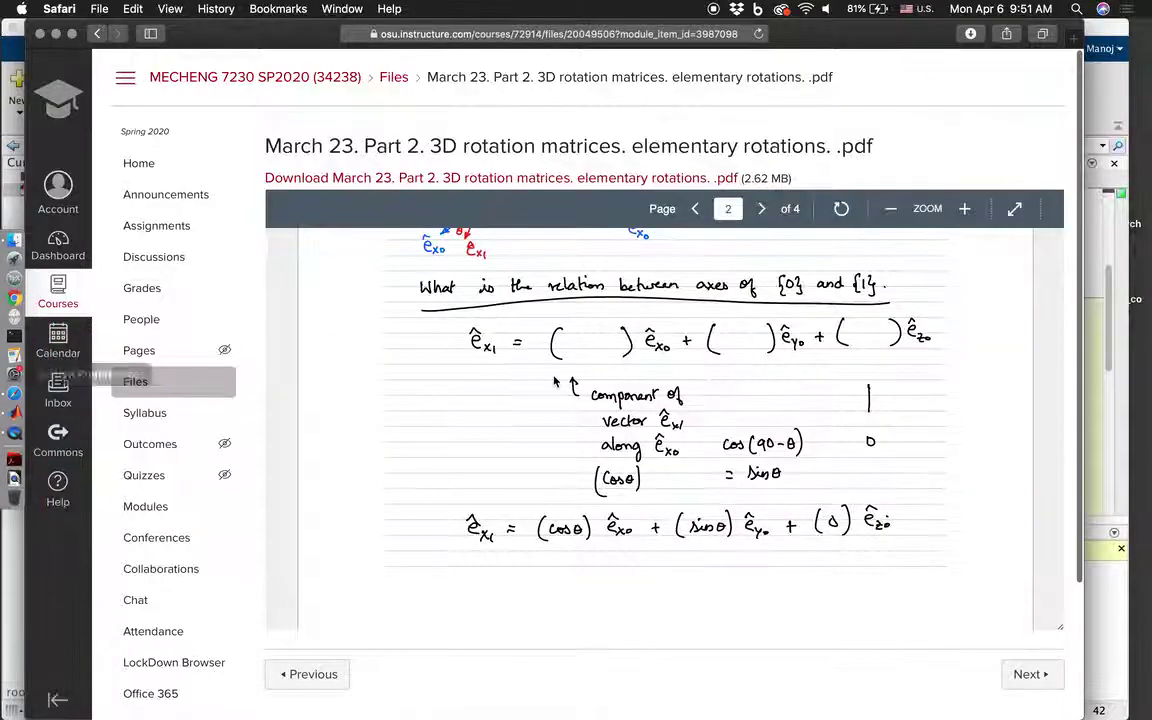
{"action": "scroll", "coordinate": [555, 381], "scroll_direction": "up", "scroll_amount": 5}
{"action": "scroll", "coordinate": [555, 381], "scroll_direction": "down", "scroll_amount": 2}
{"action": "scroll", "coordinate": [555, 381], "scroll_direction": "down", "scroll_amount": 10}
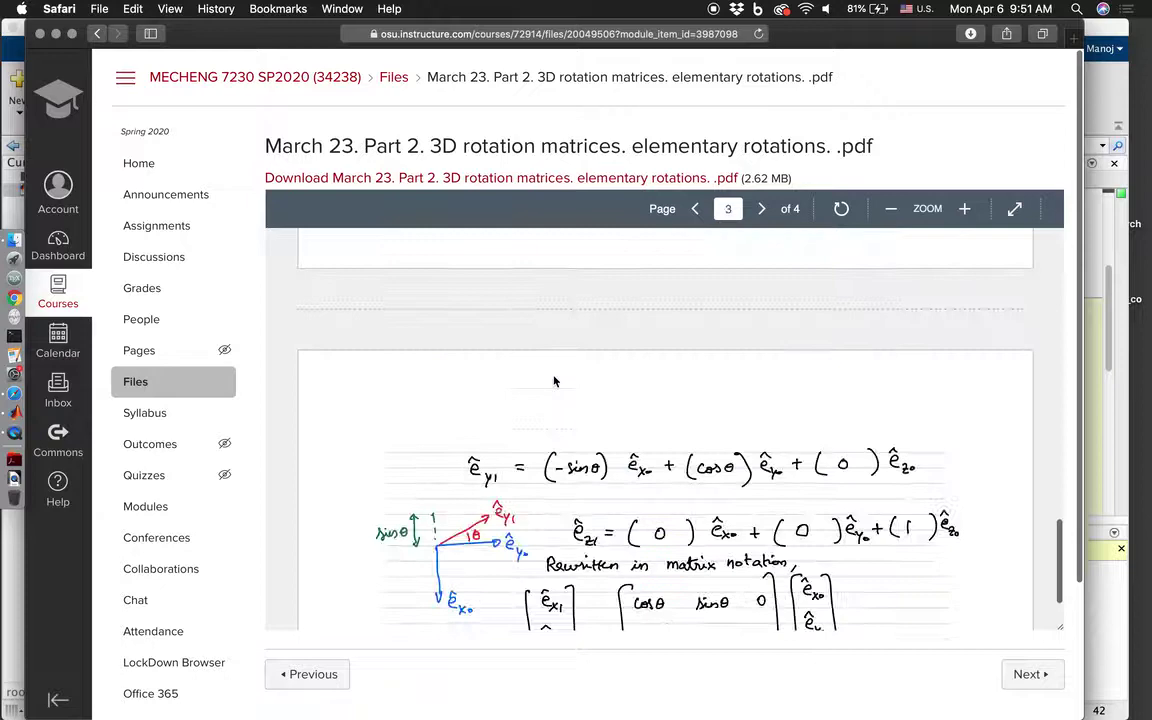
{"action": "scroll", "coordinate": [555, 381], "scroll_direction": "down", "scroll_amount": 5}
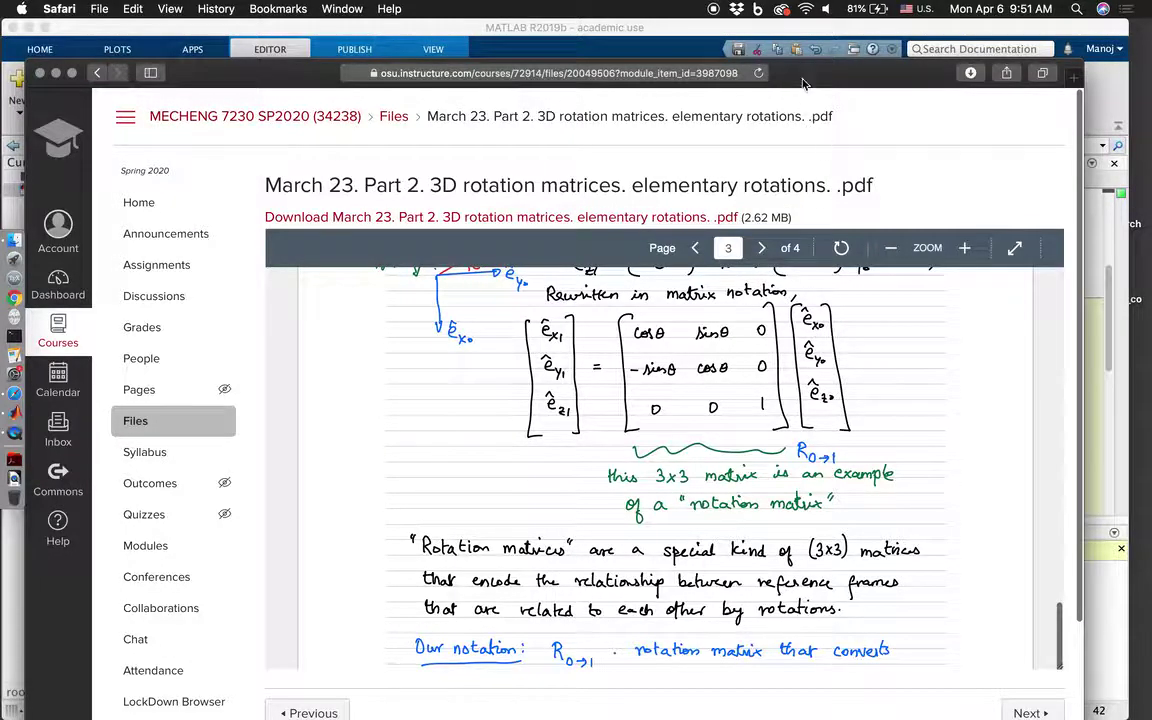
{"action": "left_click_drag", "start_coordinate": [802, 83], "coordinate": [800, 126]}
{"action": "key", "text": "super+Tab"}
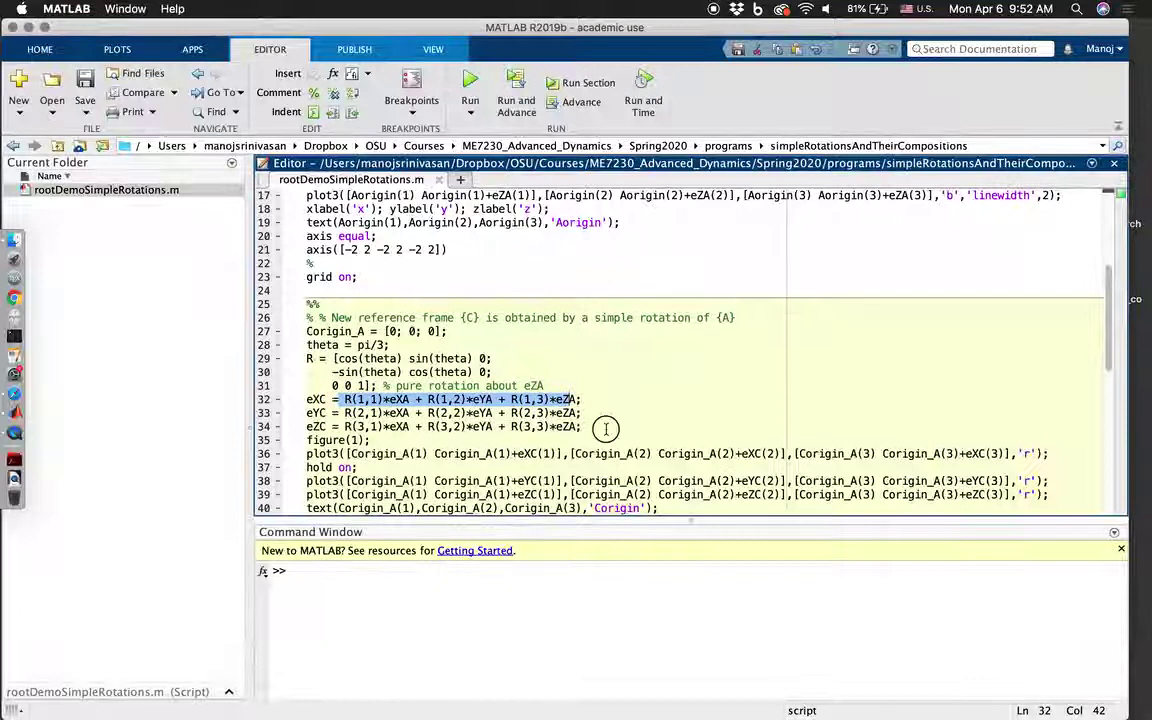
{"action": "left_click", "coordinate": [605, 428]}
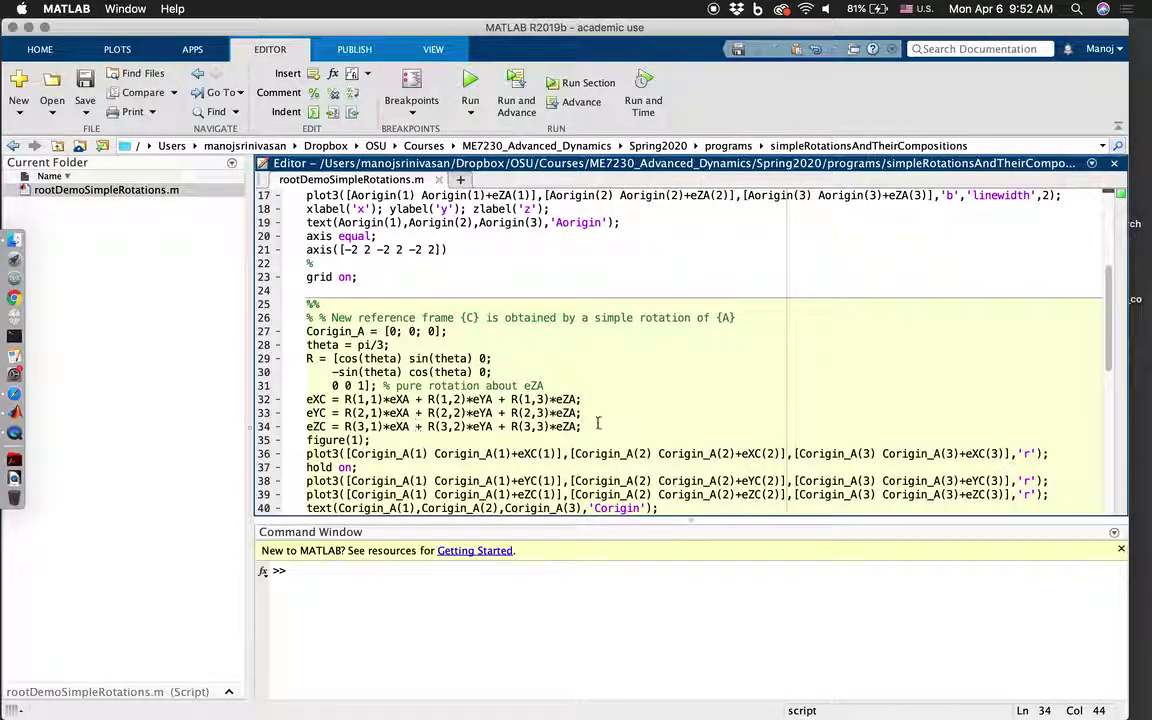
{"action": "left_click_drag", "start_coordinate": [598, 424], "coordinate": [300, 406]}
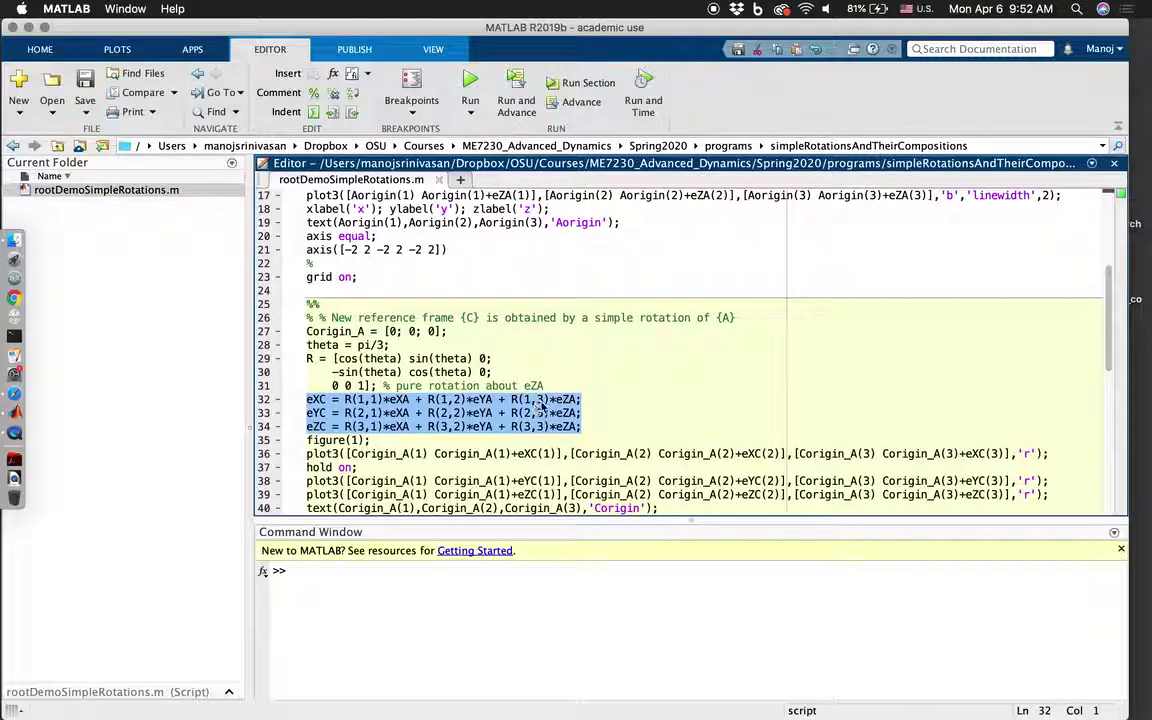
{"action": "scroll", "coordinate": [538, 390], "scroll_direction": "down", "scroll_amount": 4}
{"action": "scroll", "coordinate": [525, 317], "scroll_direction": "down", "scroll_amount": 3}
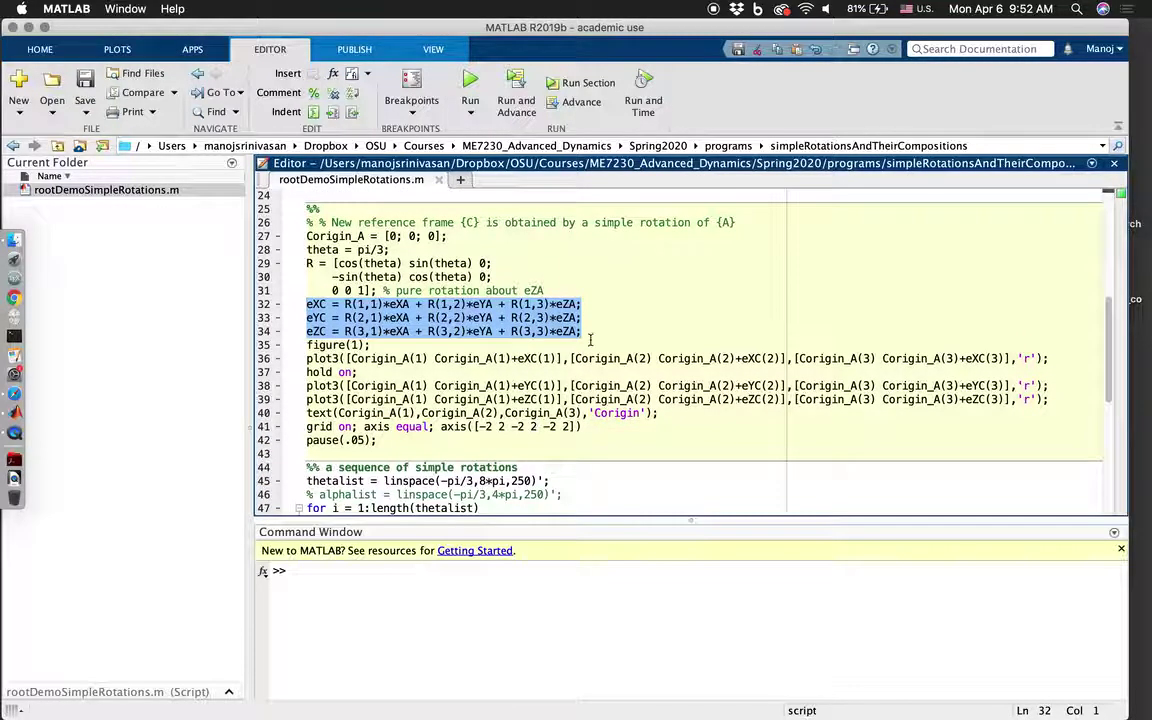
{"action": "left_click", "coordinate": [590, 341]}
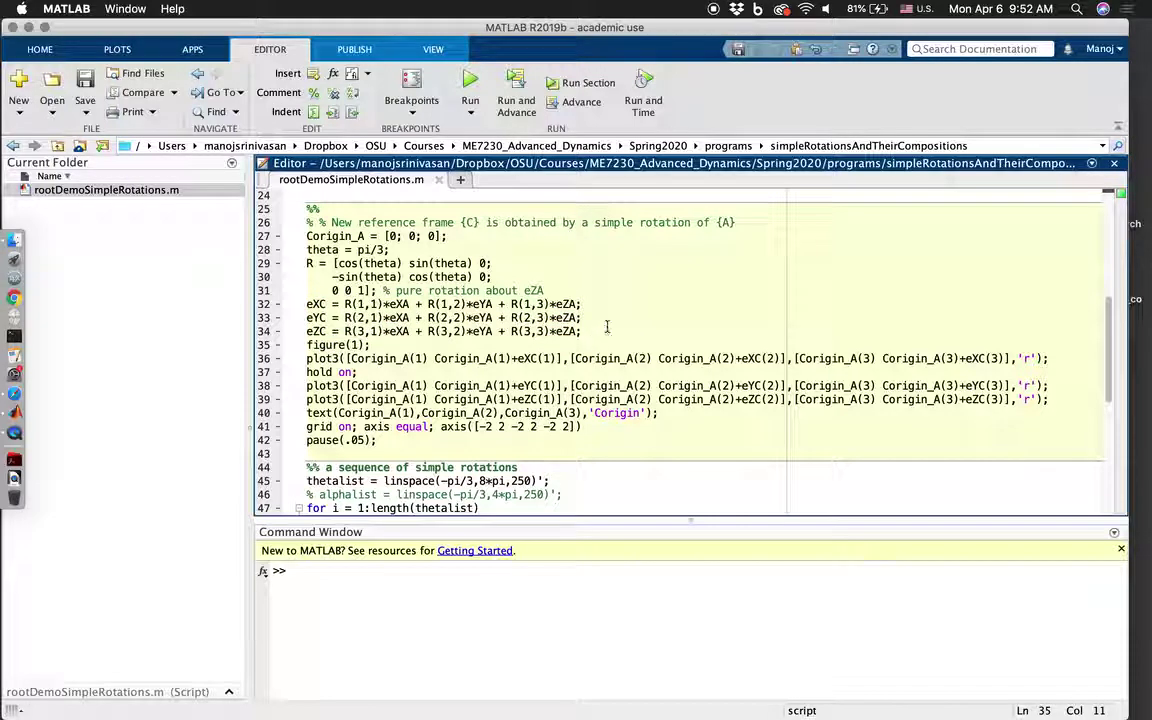
{"action": "left_click", "coordinate": [320, 304]}
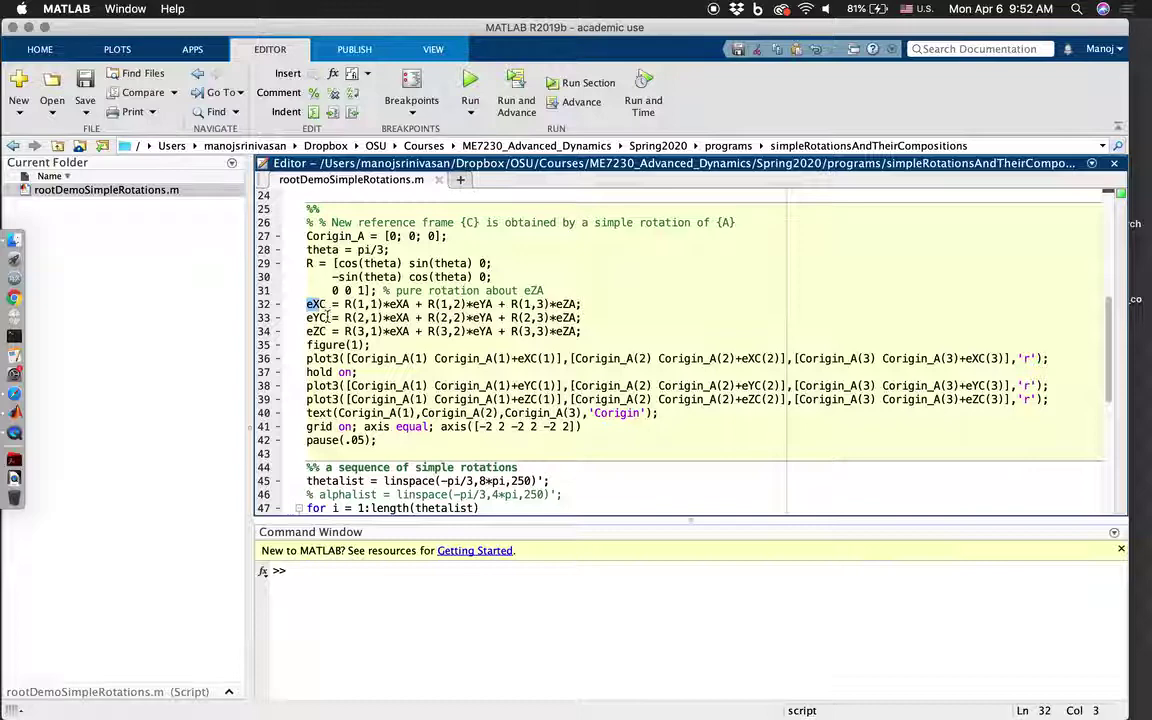
{"action": "left_click_drag", "start_coordinate": [327, 331], "coordinate": [313, 331]}
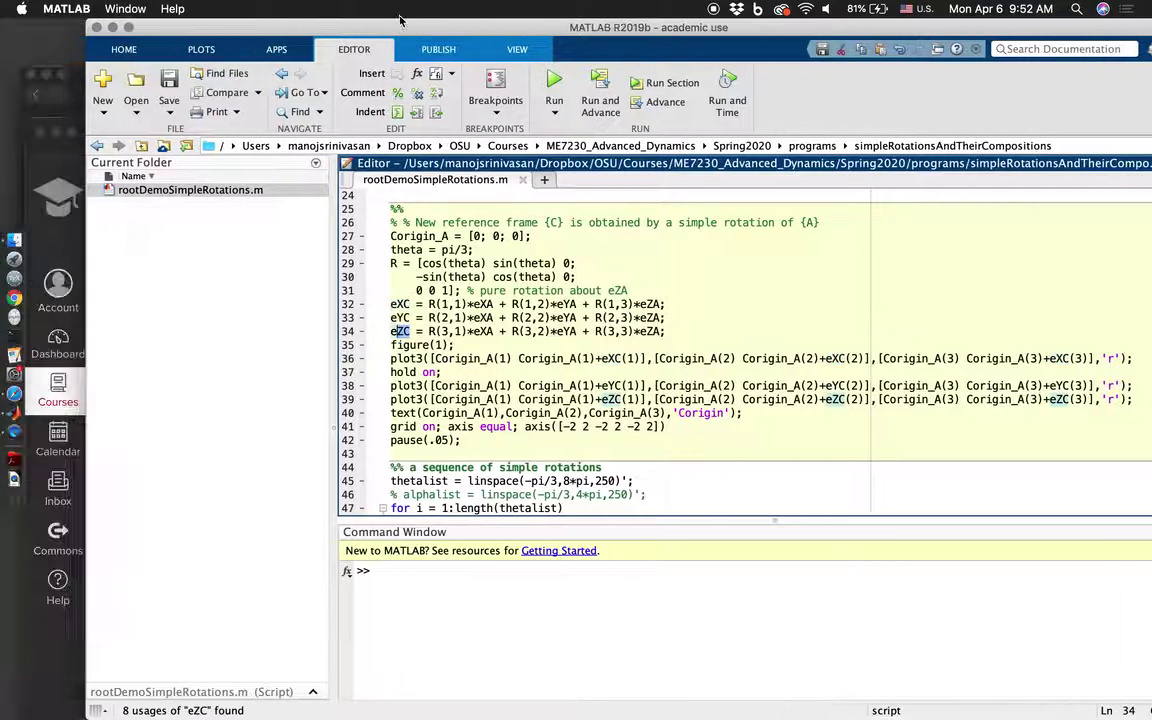
{"action": "scroll", "coordinate": [540, 285], "scroll_direction": "up", "scroll_amount": 3}
{"action": "scroll", "coordinate": [540, 285], "scroll_direction": "up", "scroll_amount": 3}
{"action": "scroll", "coordinate": [540, 285], "scroll_direction": "down", "scroll_amount": 2}
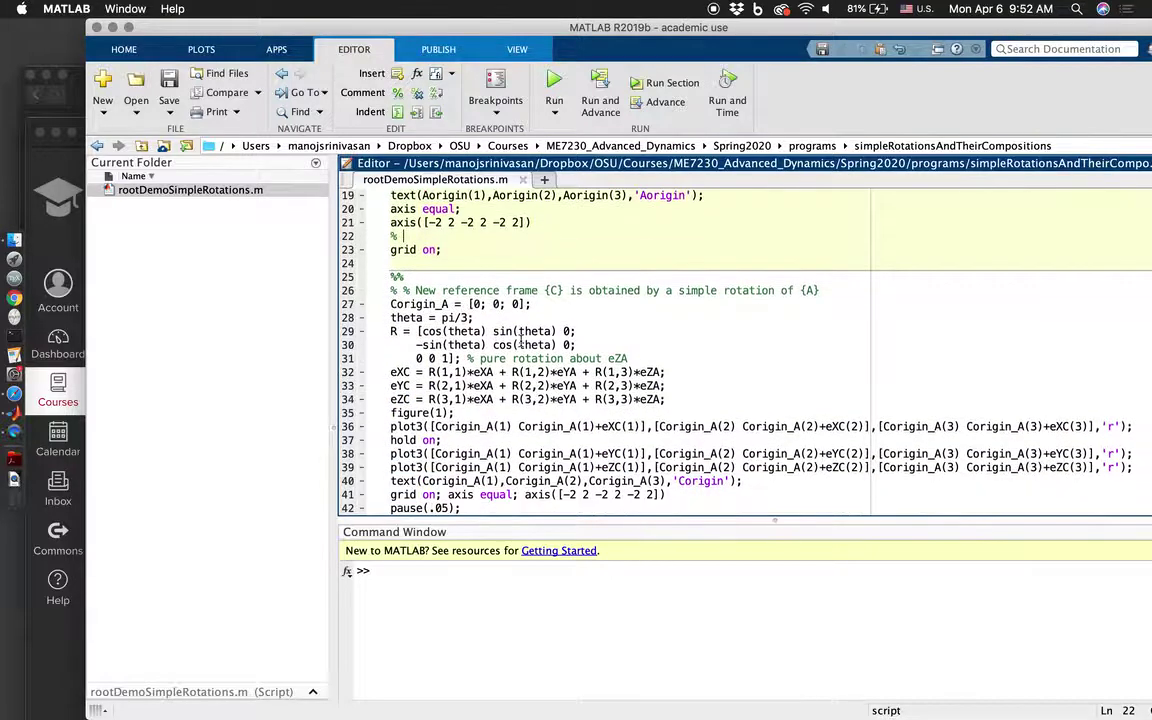
{"action": "left_click_drag", "start_coordinate": [441, 317], "coordinate": [472, 317]}
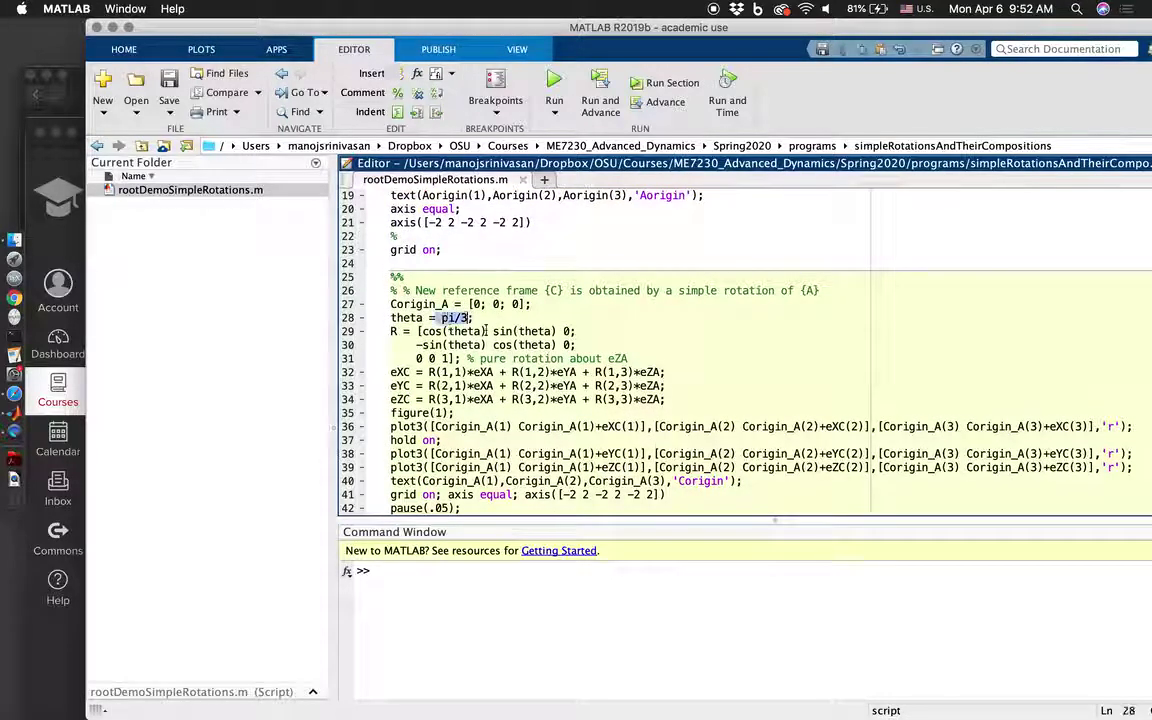
{"action": "scroll", "coordinate": [518, 396], "scroll_direction": "down", "scroll_amount": 2}
{"action": "scroll", "coordinate": [518, 393], "scroll_direction": "up", "scroll_amount": 5}
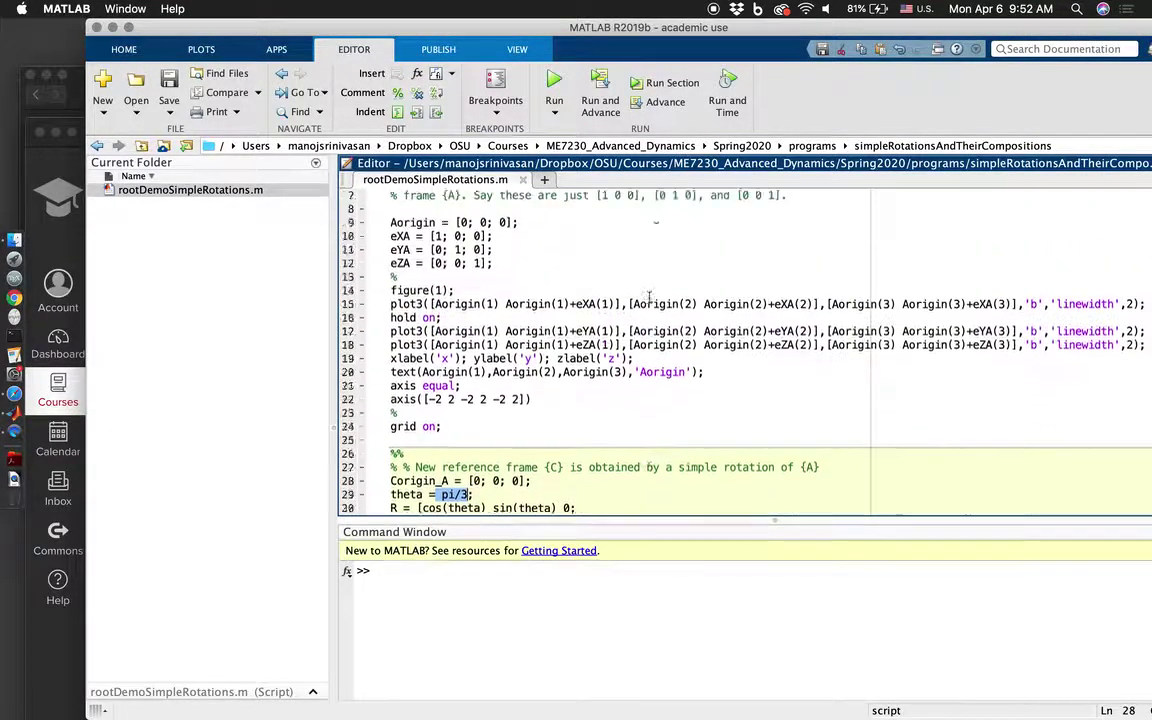
{"action": "scroll", "coordinate": [518, 393], "scroll_direction": "up", "scroll_amount": 4}
Put Figure 1 beside a narrowed MATLAB window and run section one to plot frame A.
{"action": "left_click_drag", "start_coordinate": [676, 37], "coordinate": [586, 21]}
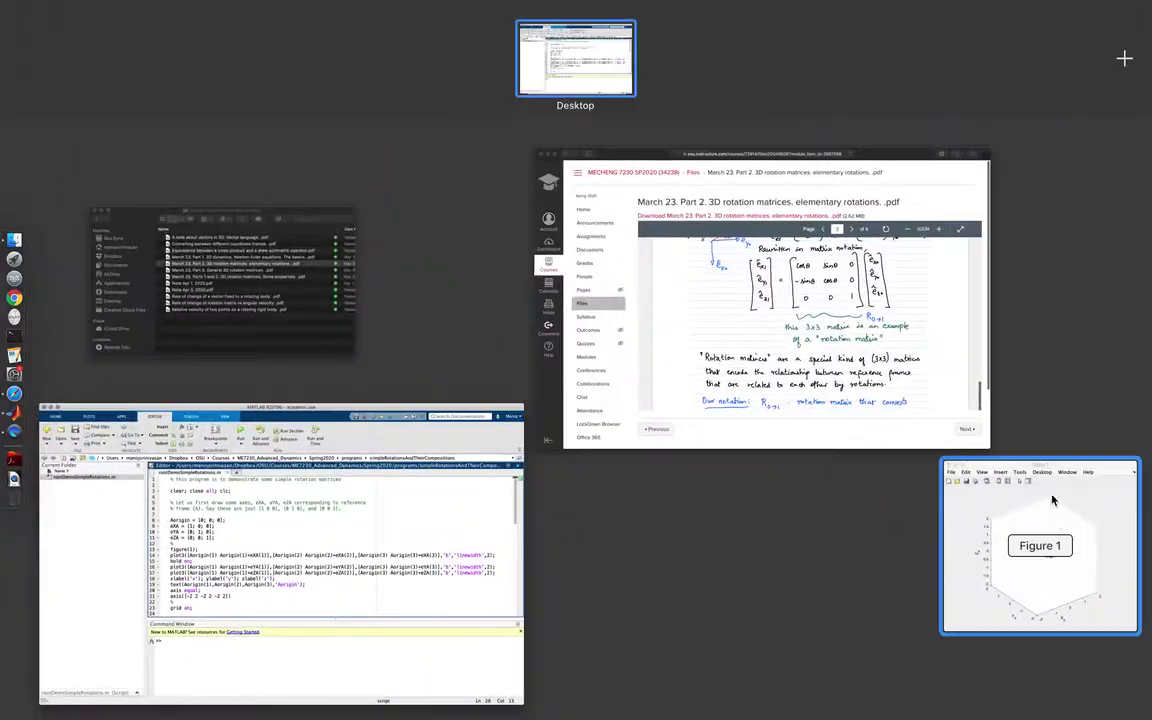
{"action": "left_click", "coordinate": [1052, 500]}
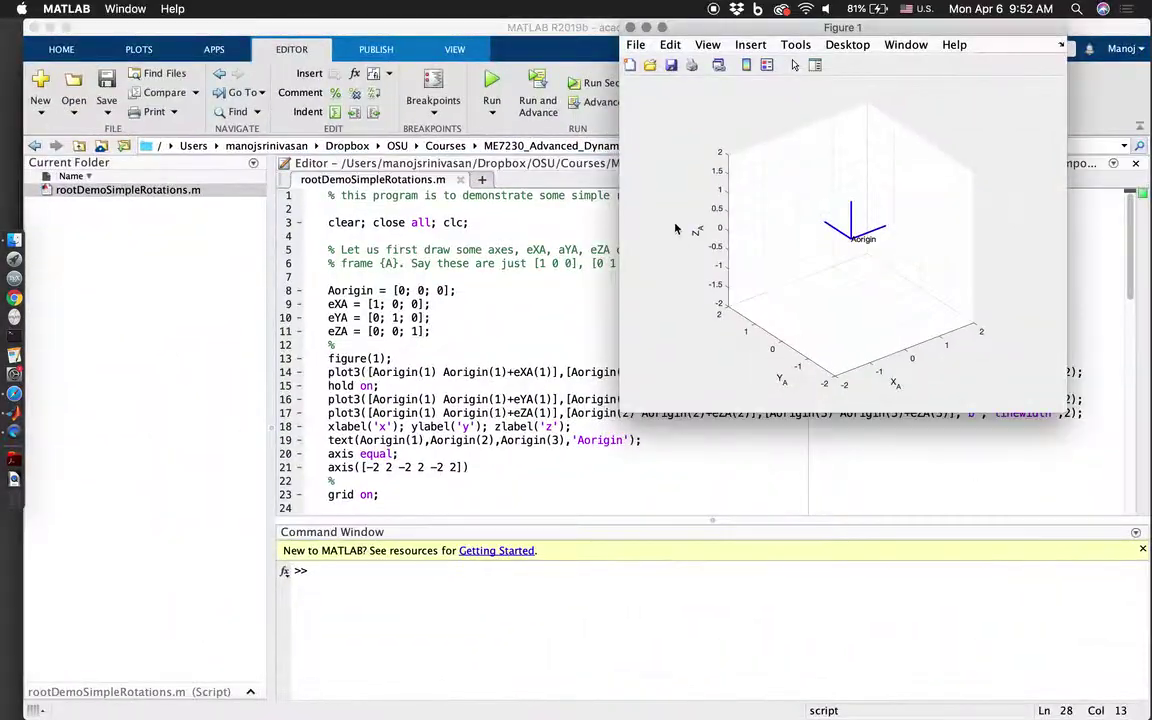
{"action": "left_click_drag", "start_coordinate": [1149, 519], "coordinate": [617, 519]}
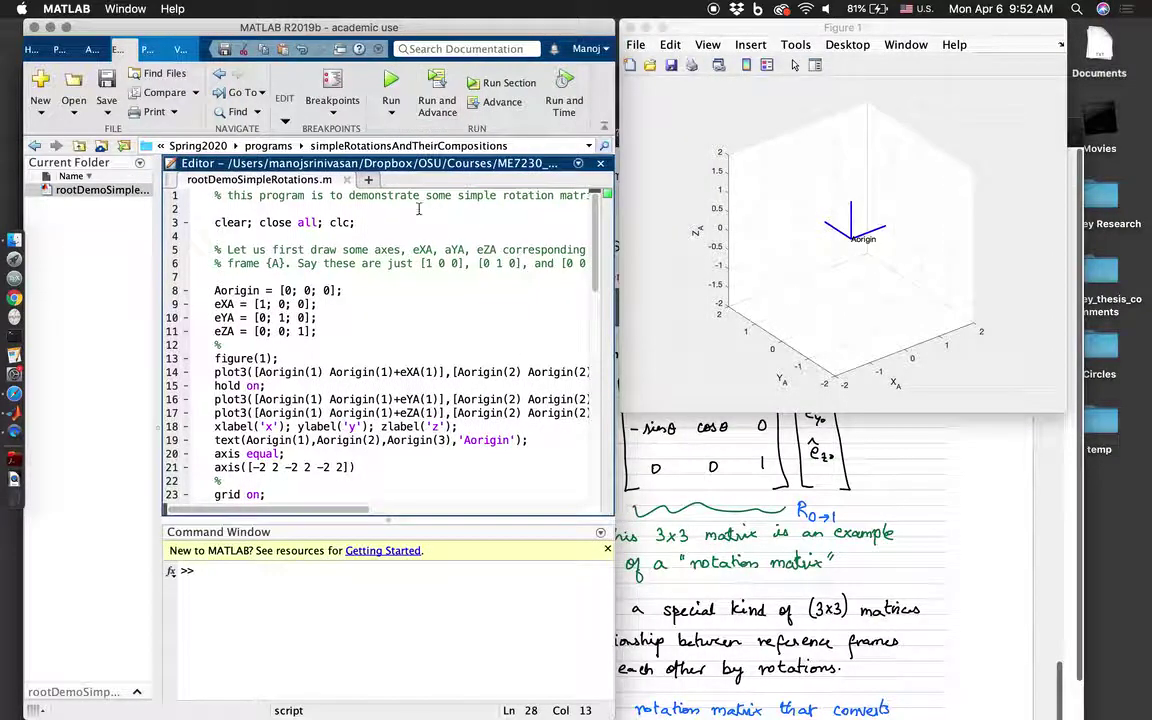
{"action": "left_click", "coordinate": [406, 275]}
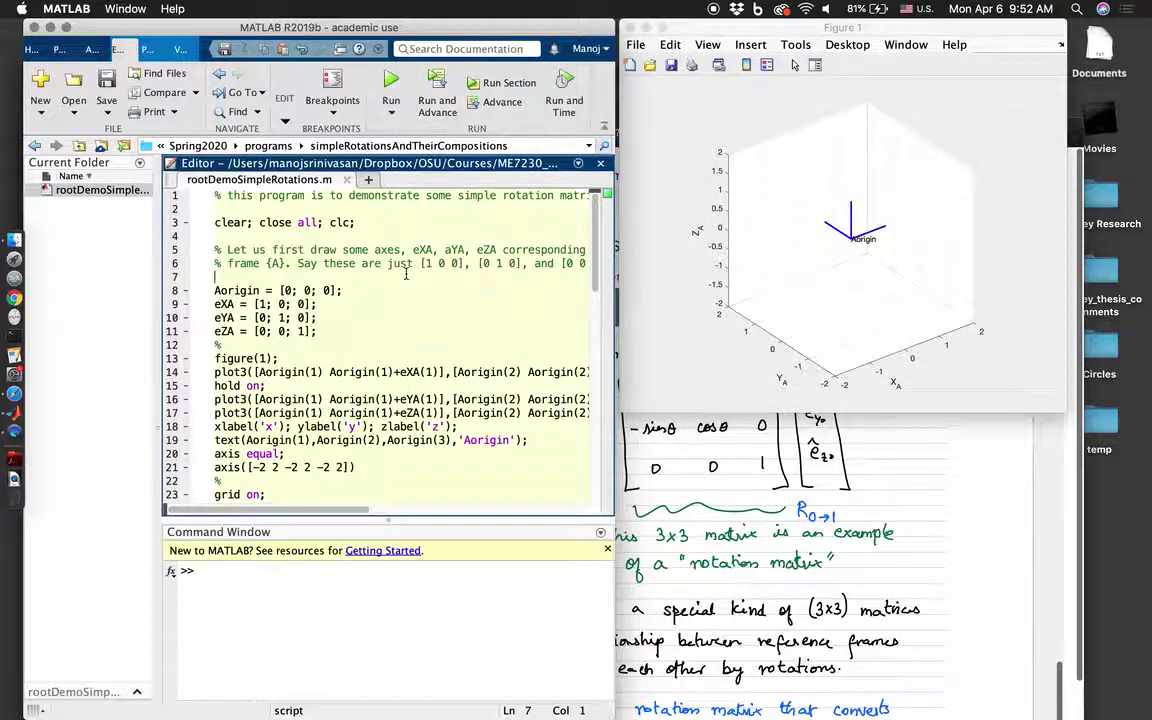
{"action": "left_click", "coordinate": [432, 103]}
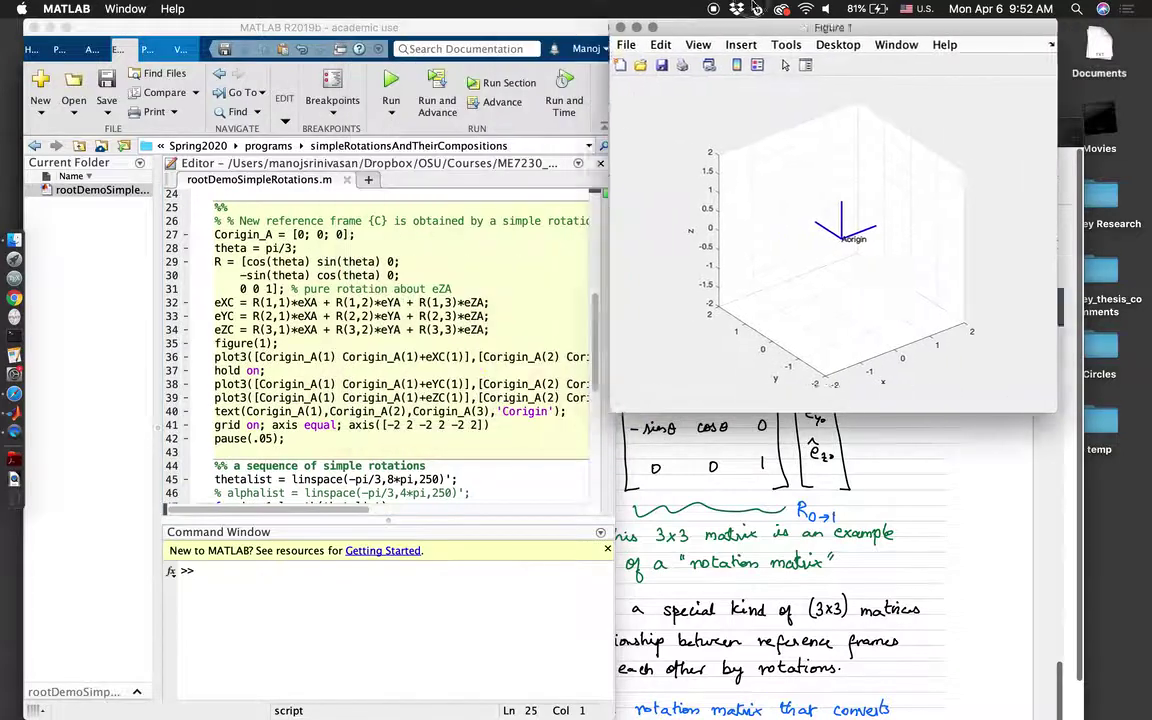
Run the frame C section to plot the rotated axes about Corigin.
{"action": "left_click", "coordinate": [543, 84]}
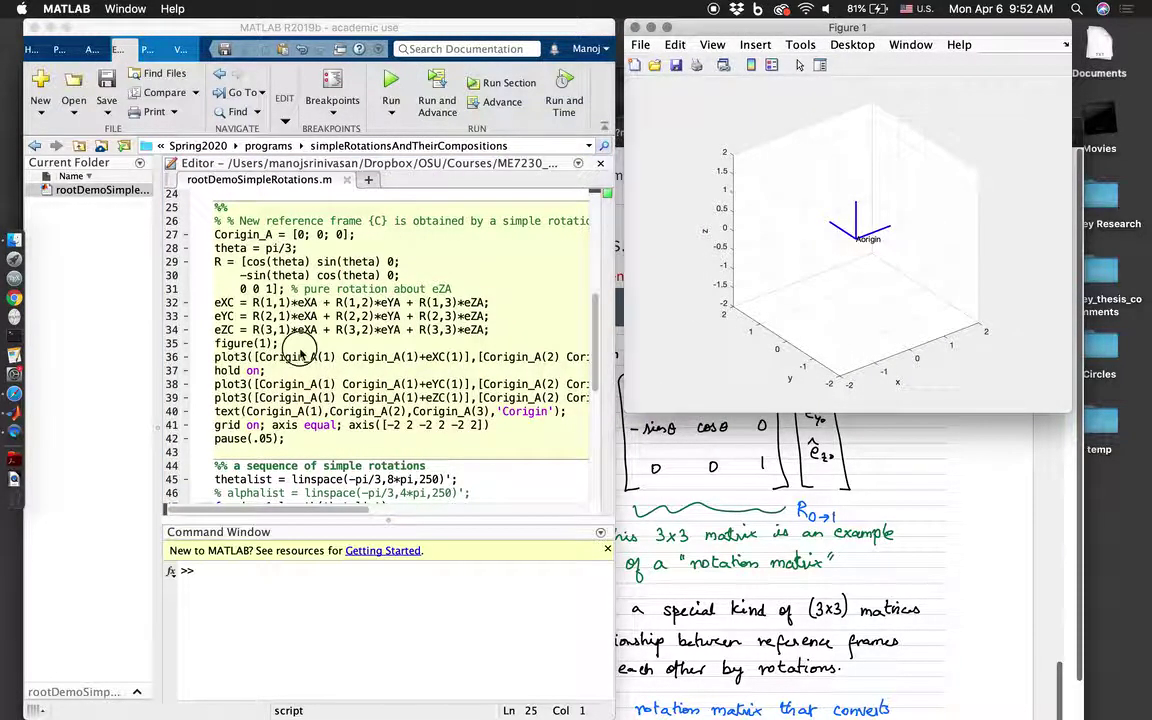
{"action": "left_click_drag", "start_coordinate": [214, 357], "coordinate": [333, 412]}
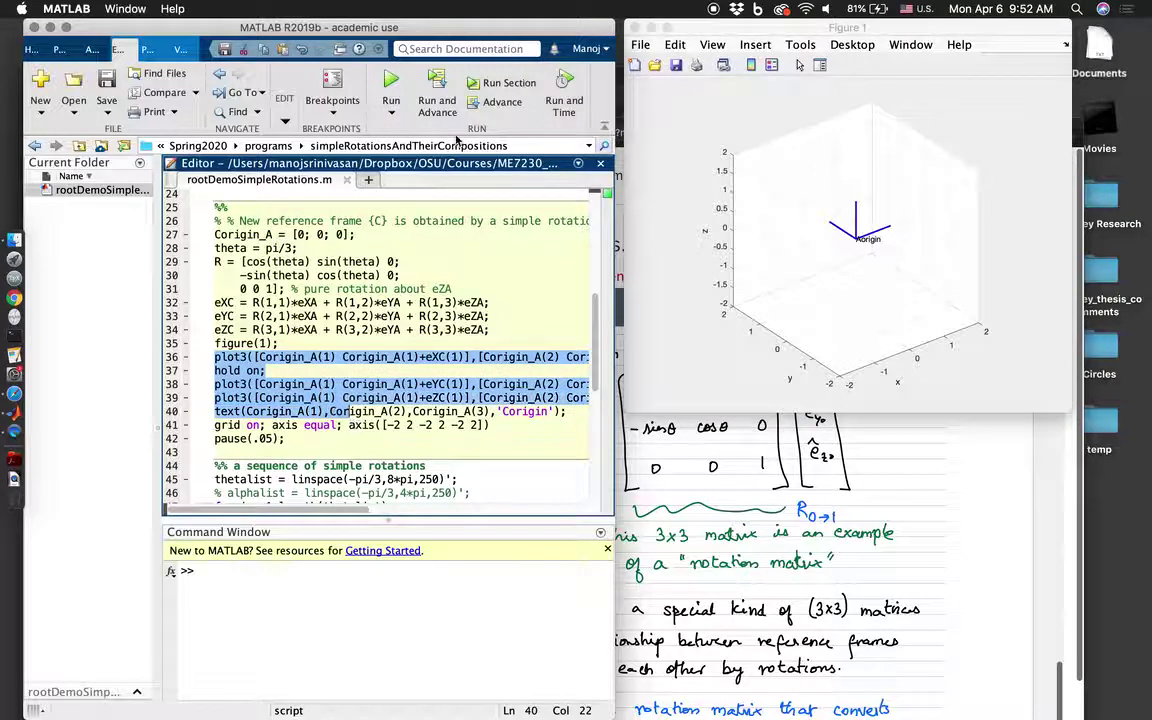
{"action": "left_click", "coordinate": [377, 332]}
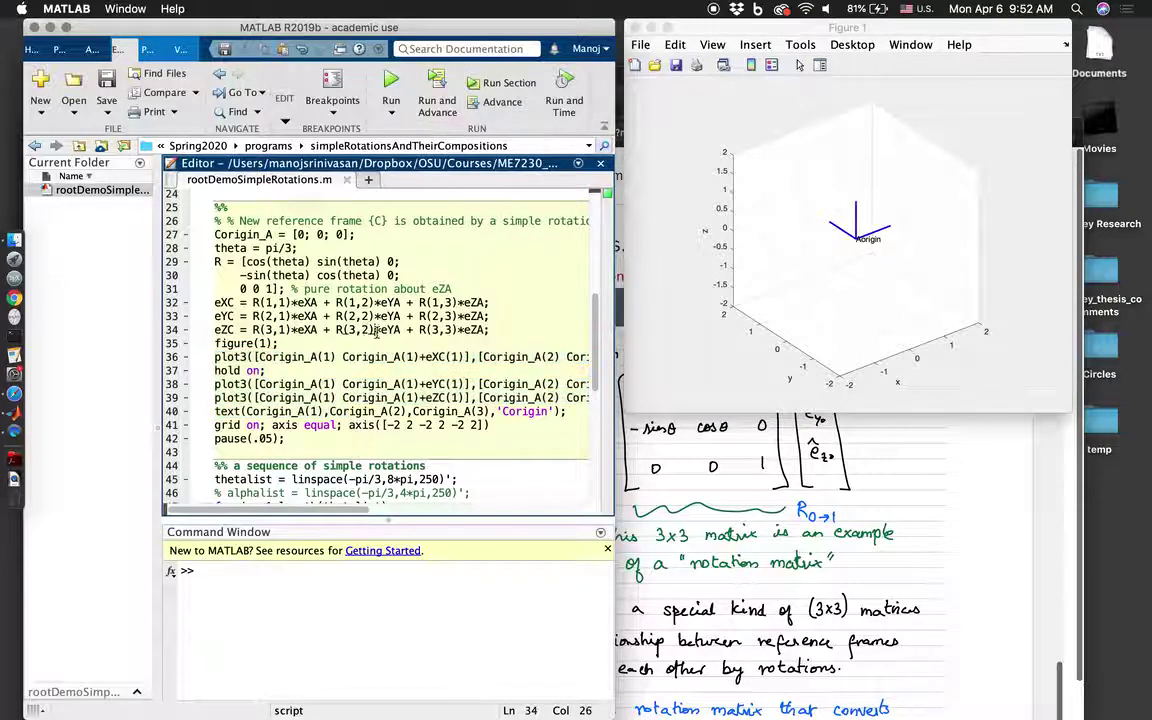
{"action": "left_click", "coordinate": [440, 106]}
{"action": "mouse_move", "coordinate": [855, 240]}
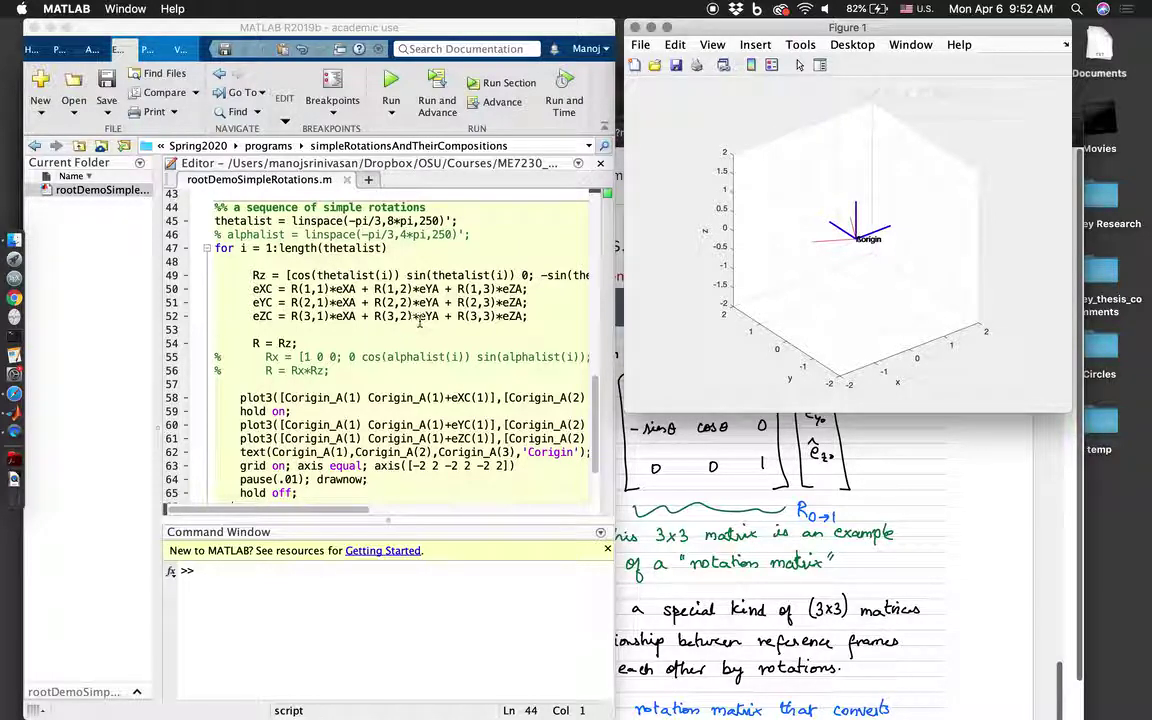
Append ,'linewidth' to frame C's first plot3 call on line 58, then save and run.
{"action": "scroll", "coordinate": [419, 321], "scroll_direction": "right", "scroll_amount": 2}
{"action": "scroll", "coordinate": [419, 321], "scroll_direction": "right", "scroll_amount": 5}
{"action": "scroll", "coordinate": [419, 321], "scroll_direction": "right", "scroll_amount": 3}
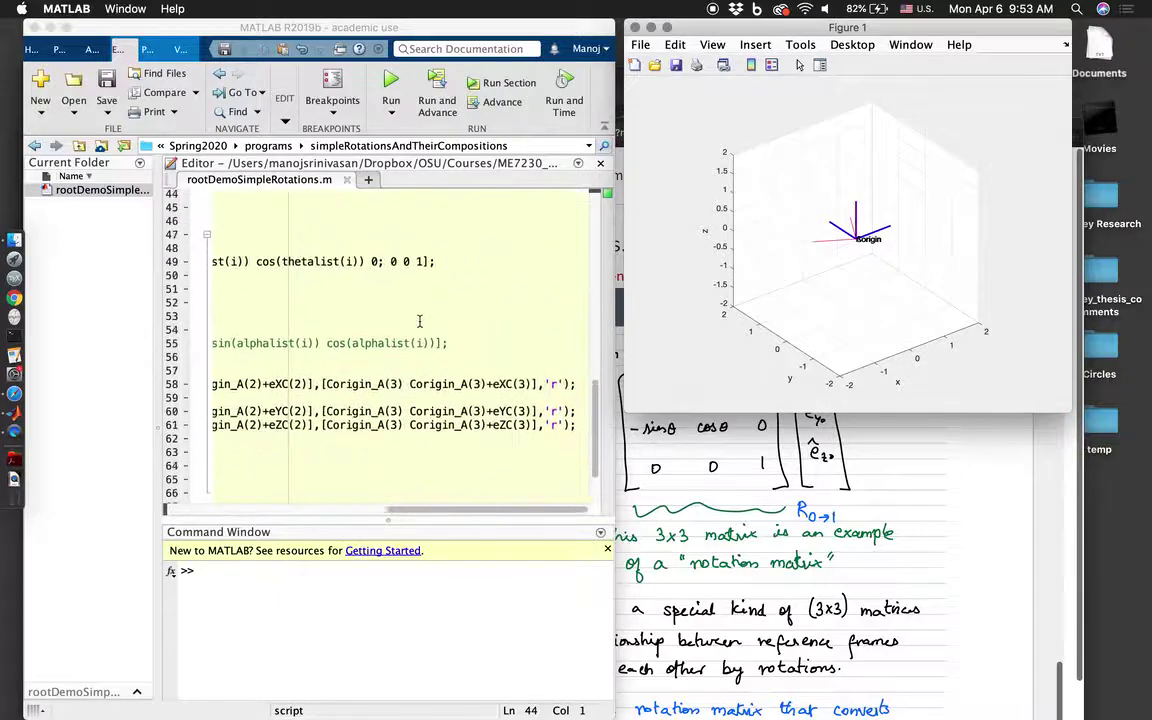
{"action": "scroll", "coordinate": [419, 321], "scroll_direction": "up", "scroll_amount": 1}
{"action": "left_click", "coordinate": [566, 399]}
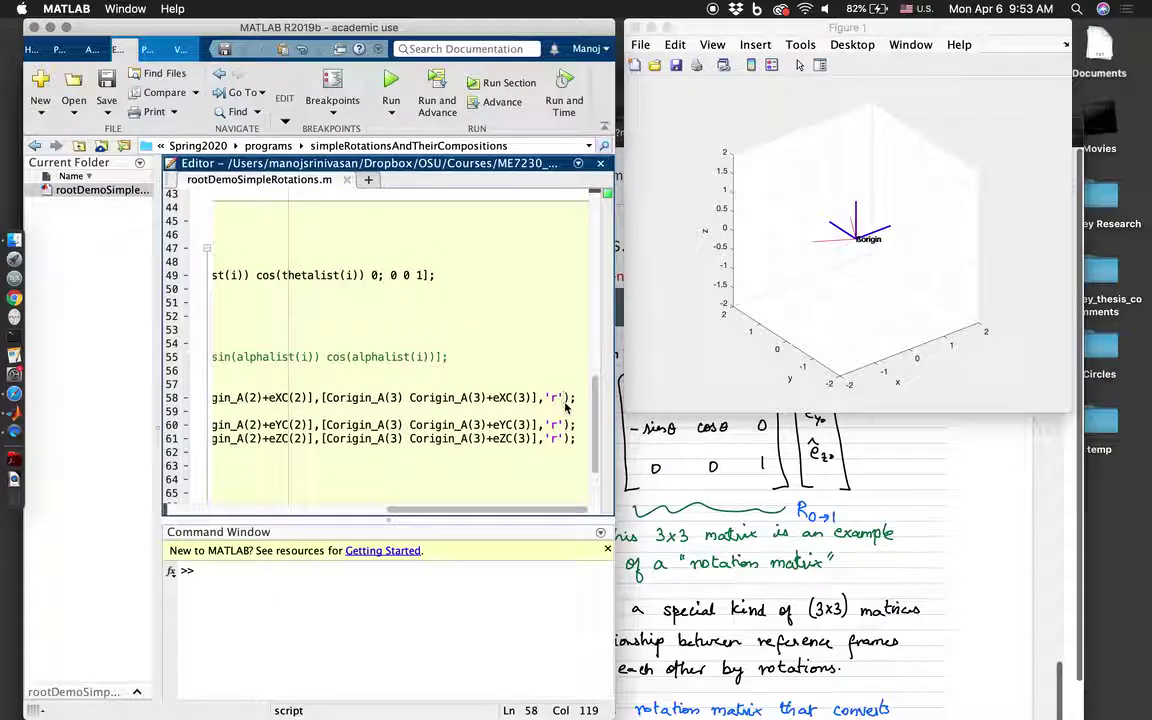
{"action": "type", "text": ",'l"}
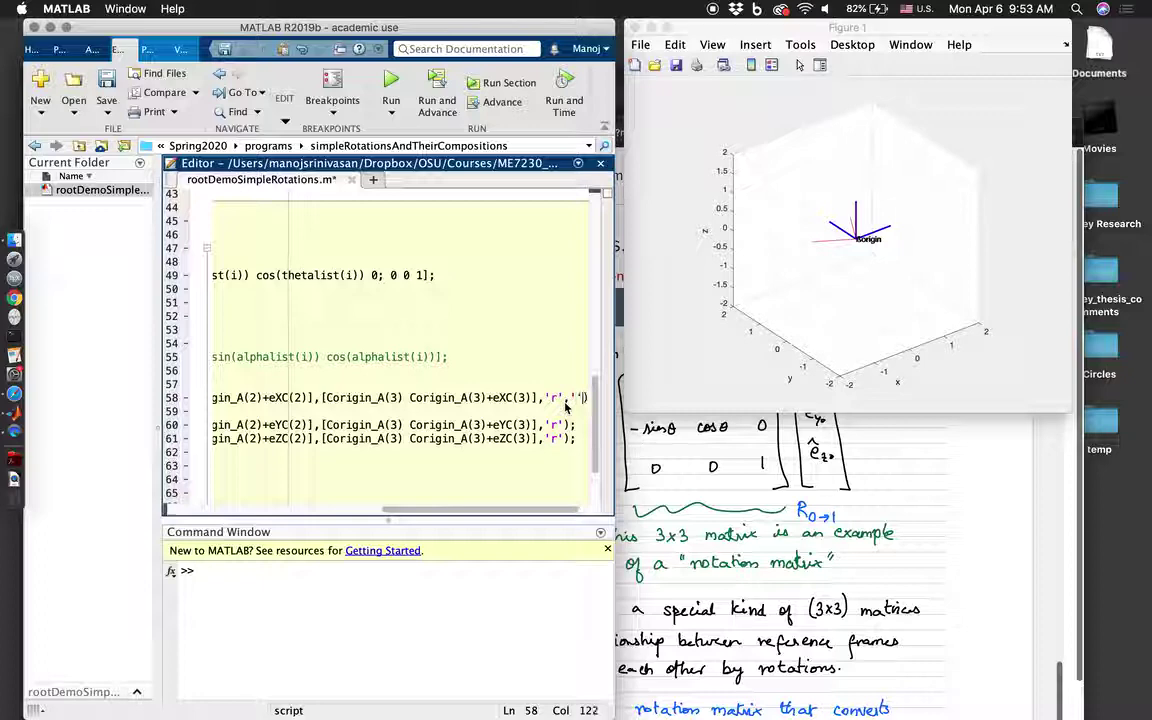
{"action": "type", "text": "inew"}
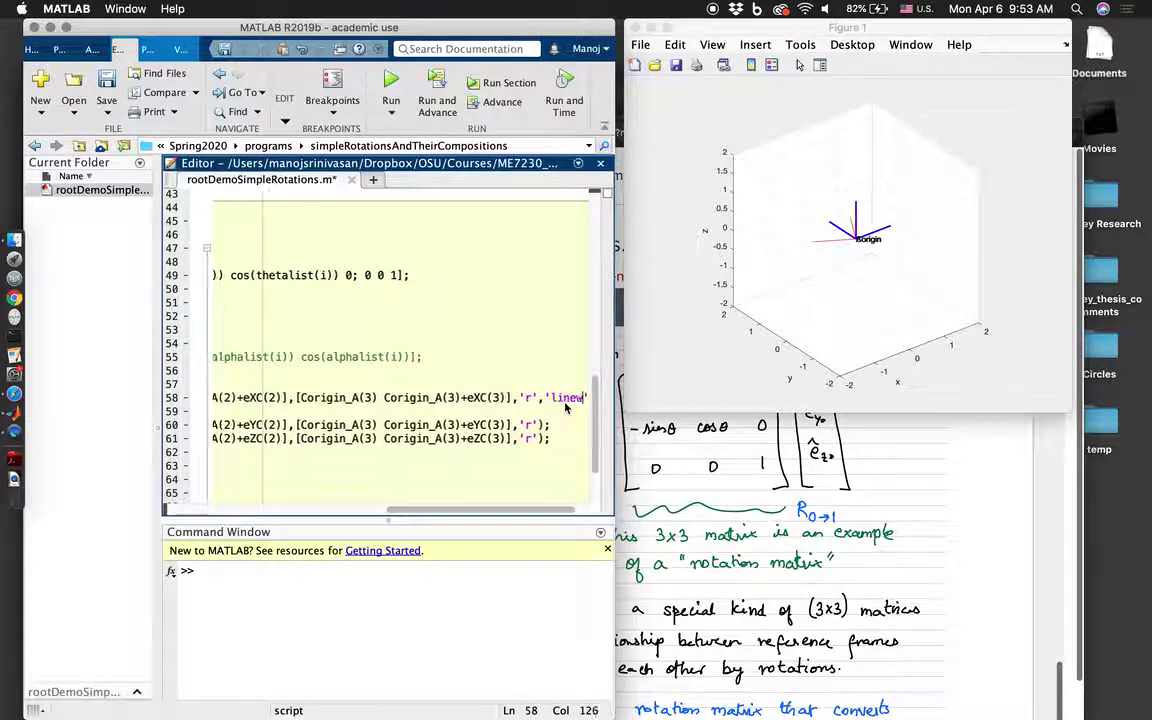
{"action": "type", "text": "idth'"}
{"action": "left_click", "coordinate": [430, 101]}
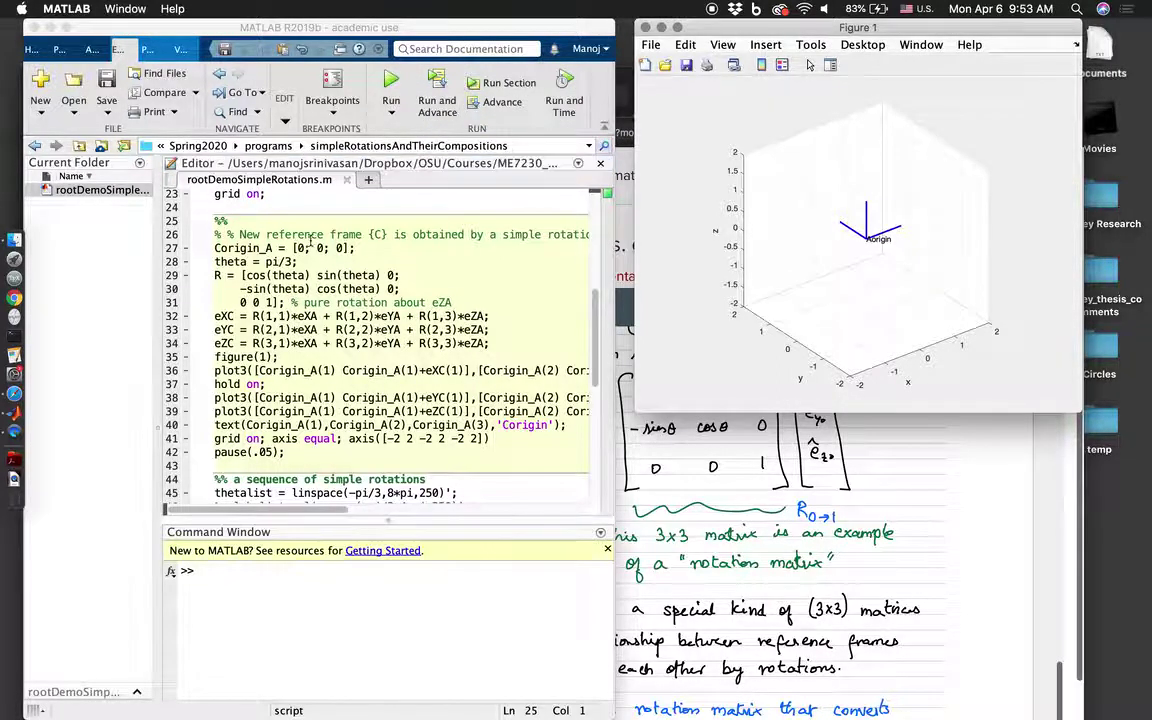
Run the rotation-loop section and rotate Figure 1 to view frame C from another angle.
{"action": "left_click", "coordinate": [436, 108]}
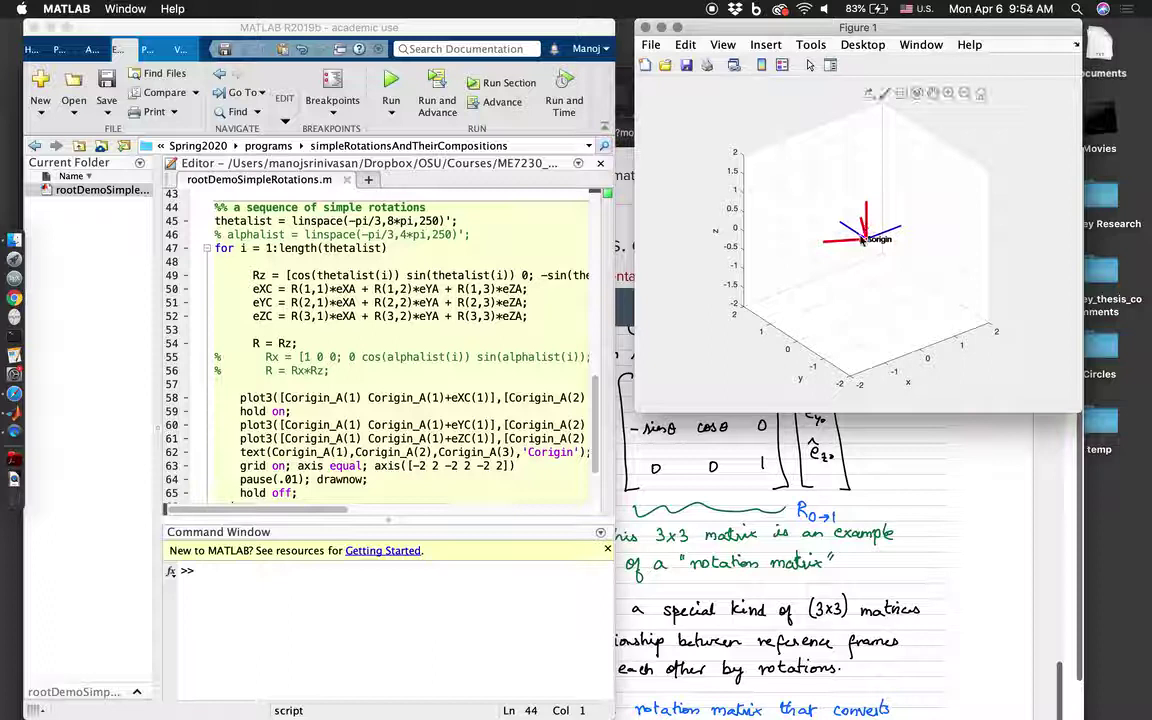
{"action": "left_click", "coordinate": [916, 93]}
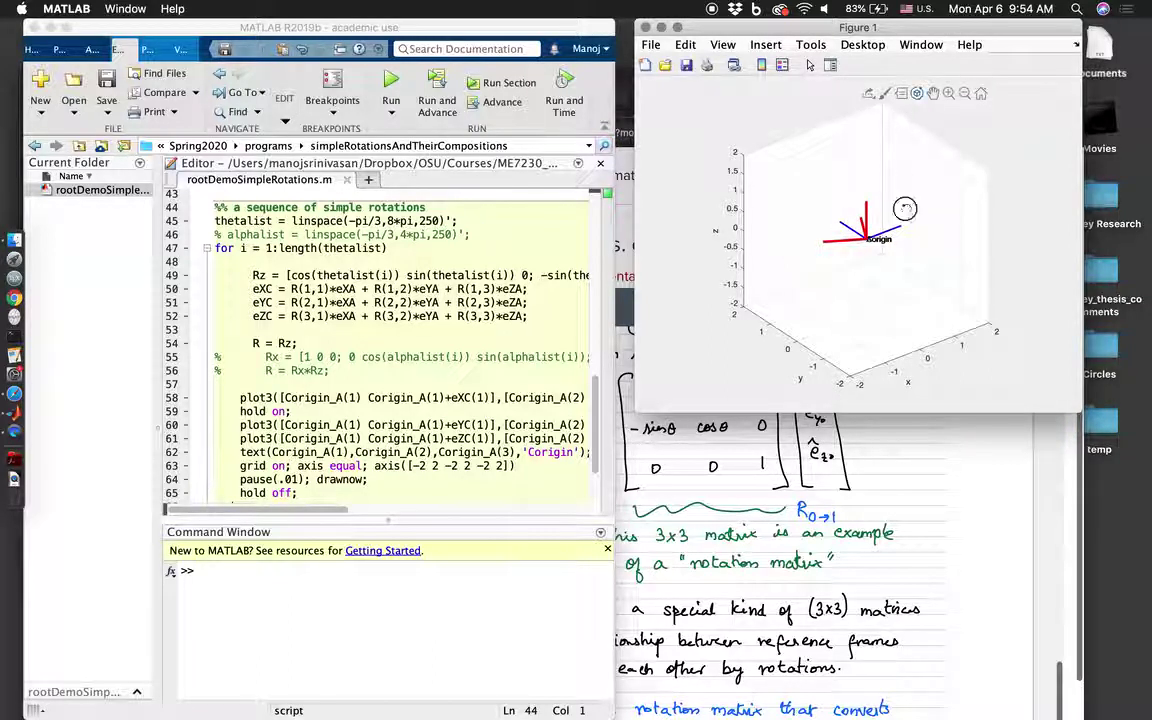
{"action": "mouse_move", "coordinate": [888, 200]}
{"action": "left_mouse_down"}
{"action": "mouse_move", "coordinate": [886, 273]}
{"action": "mouse_move", "coordinate": [938, 234]}
{"action": "mouse_move", "coordinate": [923, 244]}
{"action": "mouse_move", "coordinate": [838, 236]}
{"action": "mouse_move", "coordinate": [872, 258]}
{"action": "left_mouse_up"}
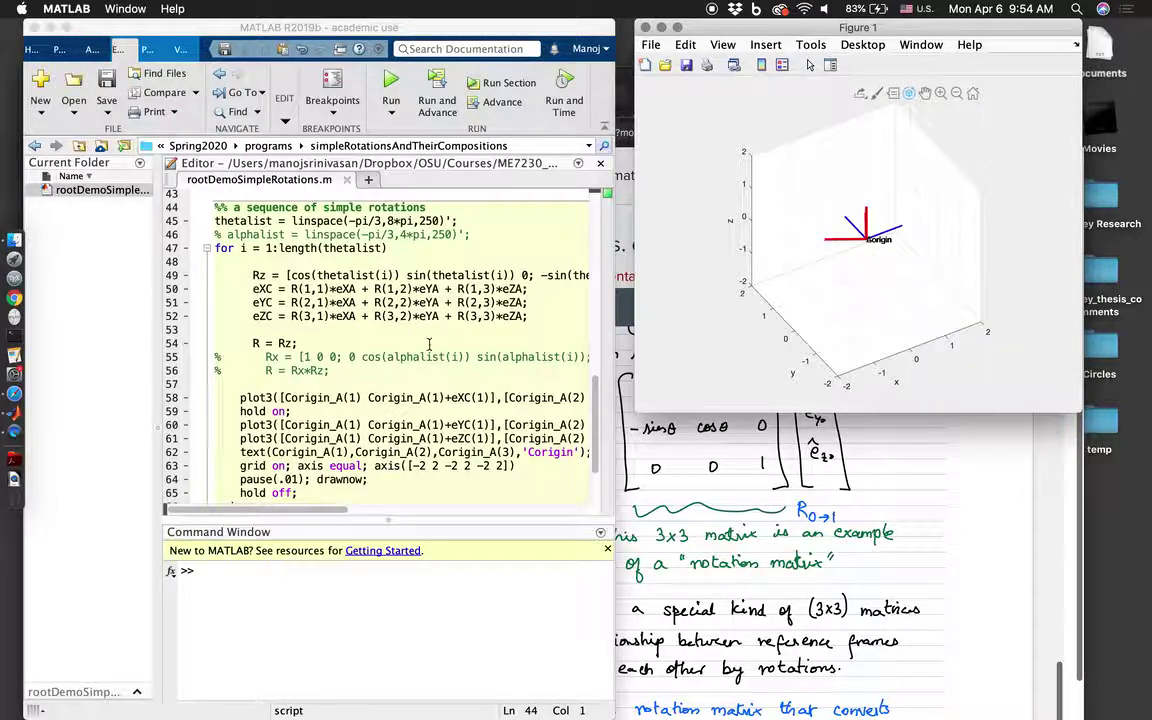
Review the script, highlighting Corigin_A uses and locating the thetalist definition.
{"action": "scroll", "coordinate": [429, 344], "scroll_direction": "down", "scroll_amount": 3}
{"action": "scroll", "coordinate": [429, 344], "scroll_direction": "up", "scroll_amount": 2}
{"action": "scroll", "coordinate": [429, 344], "scroll_direction": "up", "scroll_amount": 5}
{"action": "left_click", "coordinate": [374, 278]}
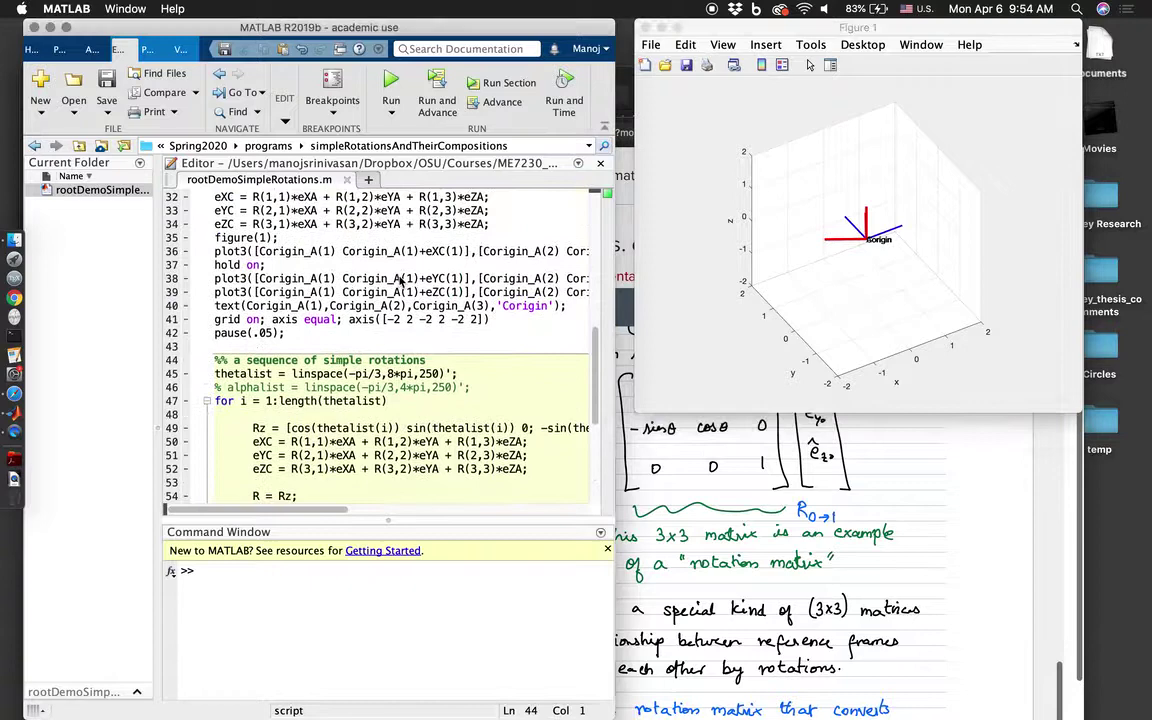
{"action": "scroll", "coordinate": [407, 399], "scroll_direction": "down", "scroll_amount": 3}
{"action": "scroll", "coordinate": [407, 399], "scroll_direction": "down", "scroll_amount": 1}
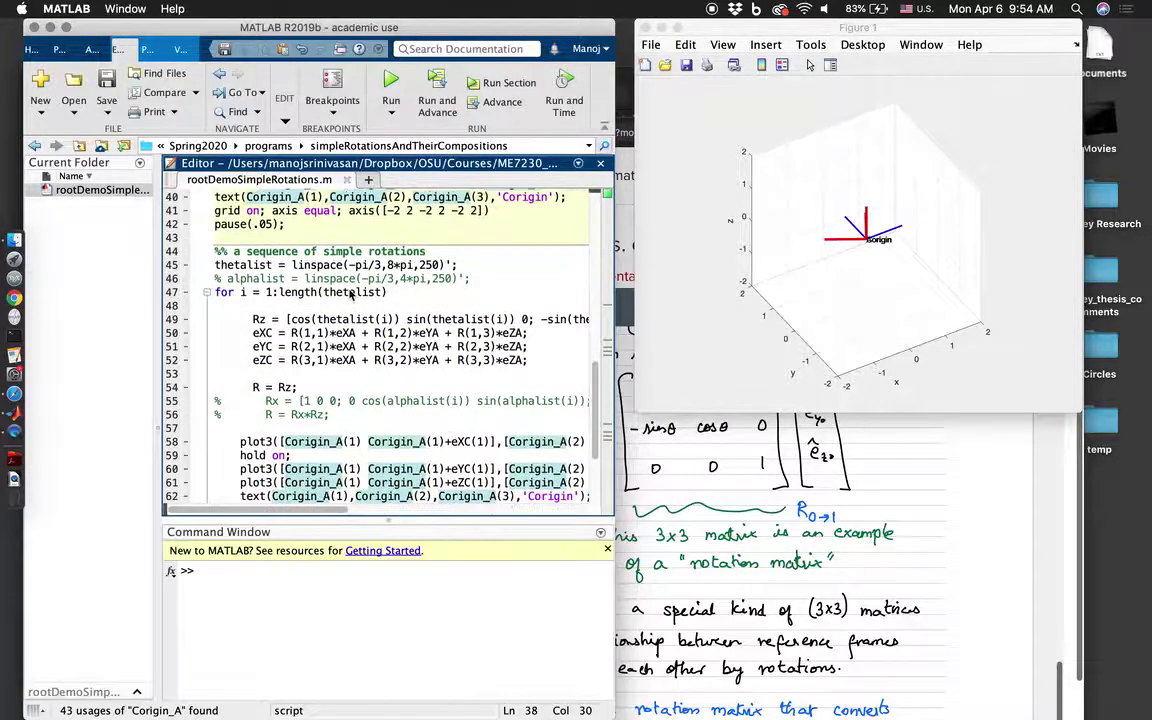
{"action": "left_click", "coordinate": [293, 265]}
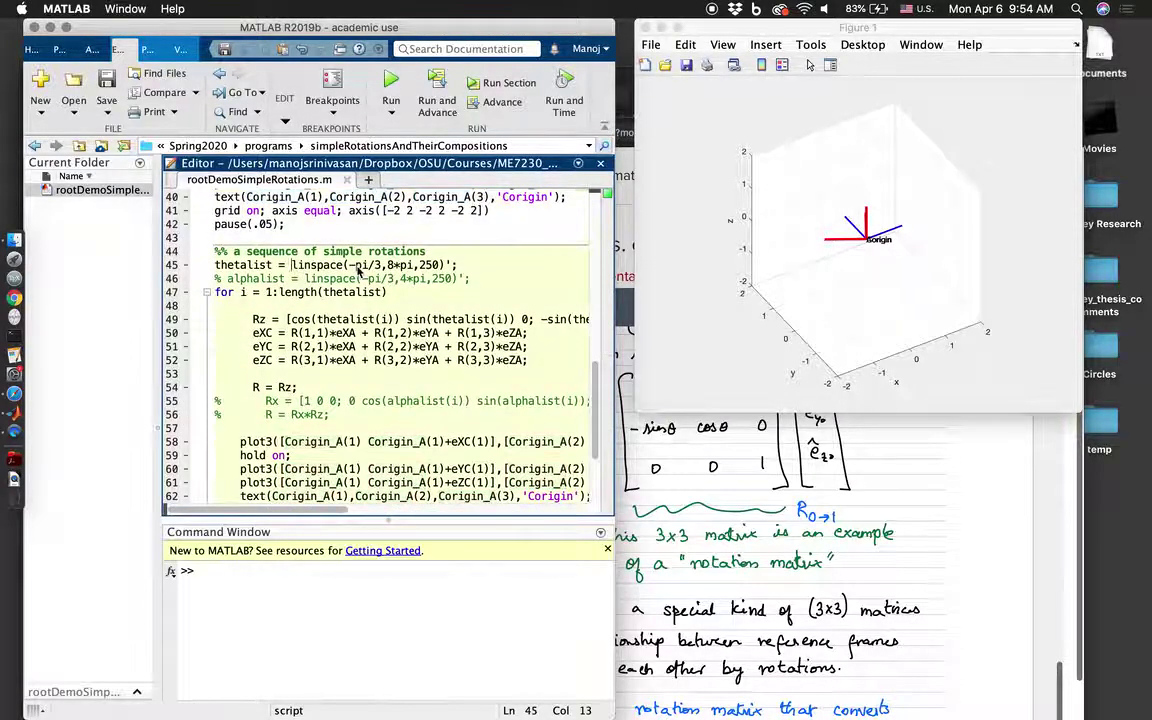
{"action": "scroll", "coordinate": [400, 260], "scroll_direction": "up", "scroll_amount": 10}
{"action": "scroll", "coordinate": [430, 245], "scroll_direction": "up", "scroll_amount": 5}
{"action": "left_click", "coordinate": [437, 240]}
{"action": "scroll", "coordinate": [437, 240], "scroll_direction": "down", "scroll_amount": 3}
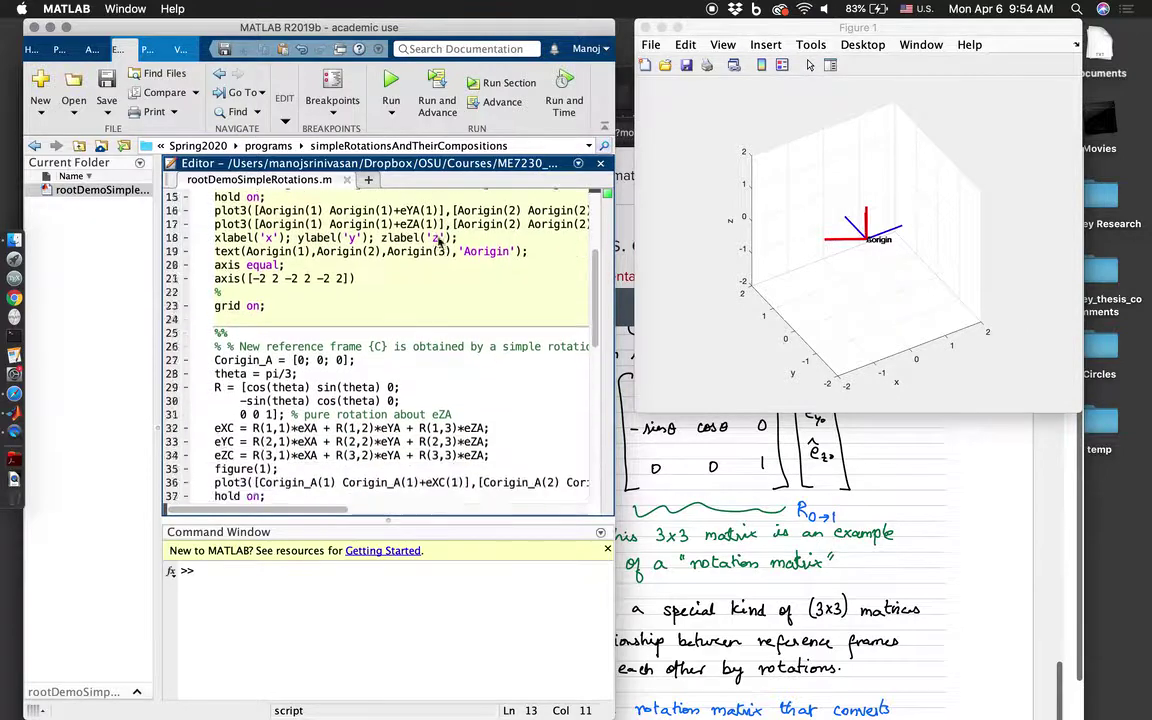
{"action": "scroll", "coordinate": [437, 240], "scroll_direction": "down", "scroll_amount": 5}
{"action": "scroll", "coordinate": [360, 265], "scroll_direction": "down", "scroll_amount": 4}
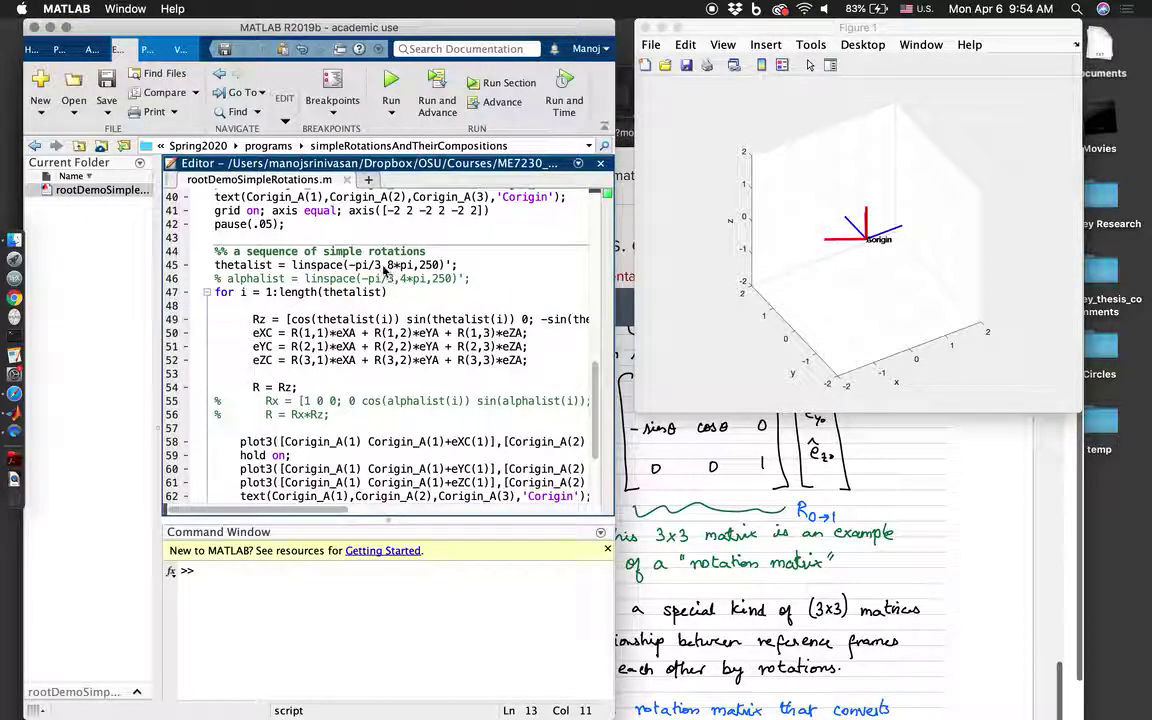
Change thetalist's linspace start from -pi/3 to 0 and save the script.
{"action": "left_click_drag", "start_coordinate": [382, 266], "coordinate": [349, 266]}
{"action": "key", "text": "BackSpace"}
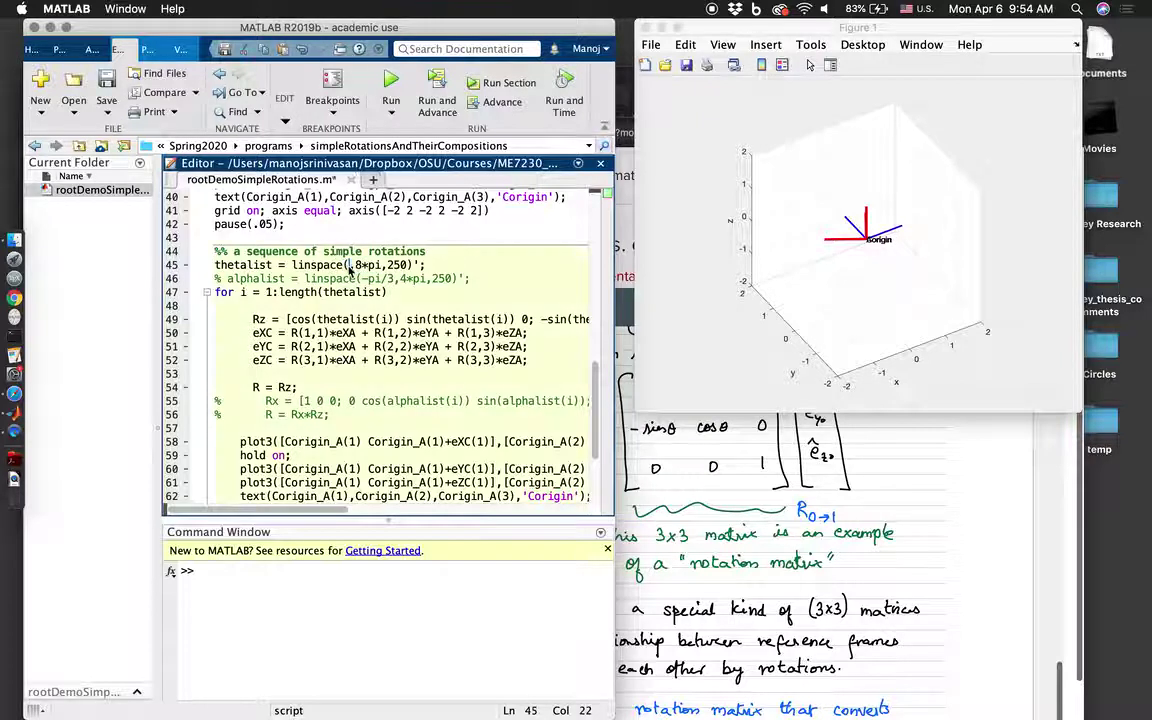
{"action": "type", "text": "0"}
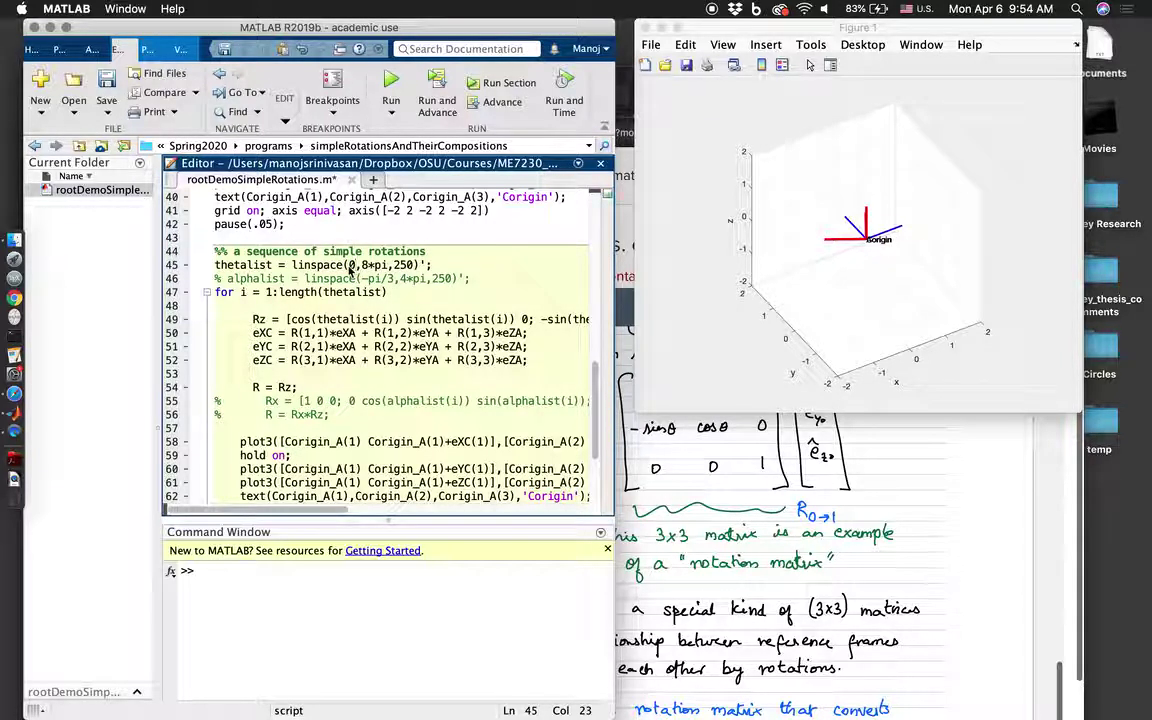
{"action": "key", "text": "ctrl+z"}
{"action": "key", "text": "ctrl+z"}
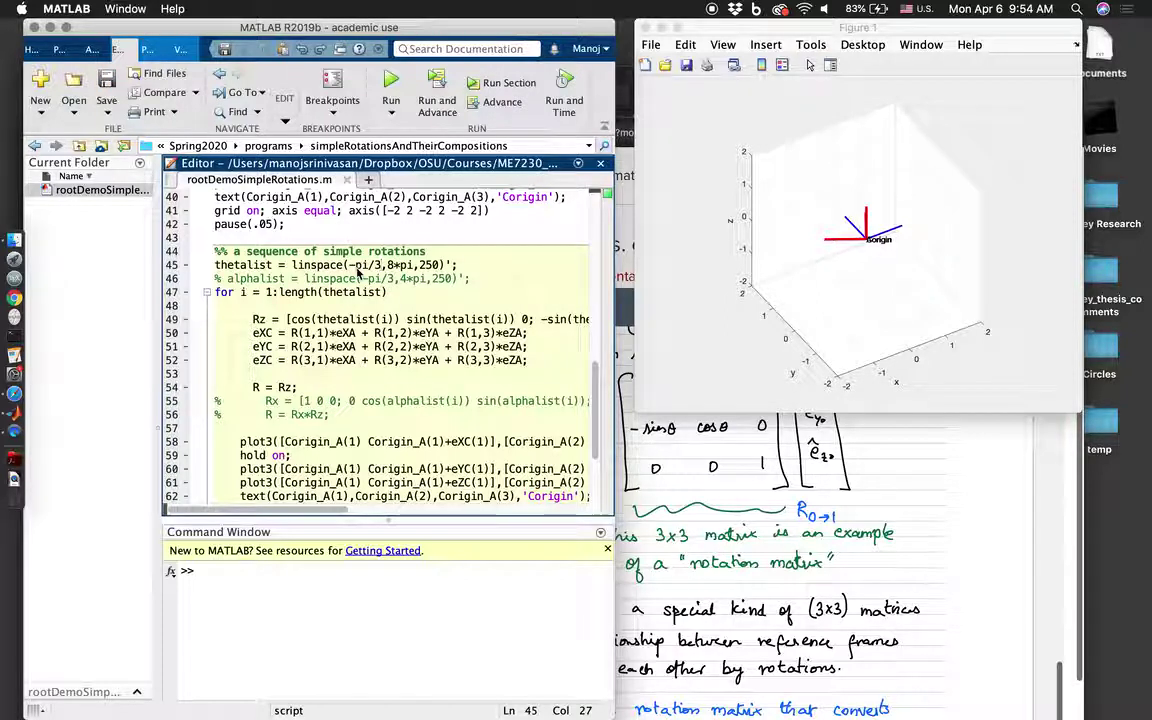
{"action": "left_click_drag", "start_coordinate": [386, 266], "coordinate": [352, 266]}
{"action": "type", "text": "0"}
{"action": "key", "text": "ctrl+s"}
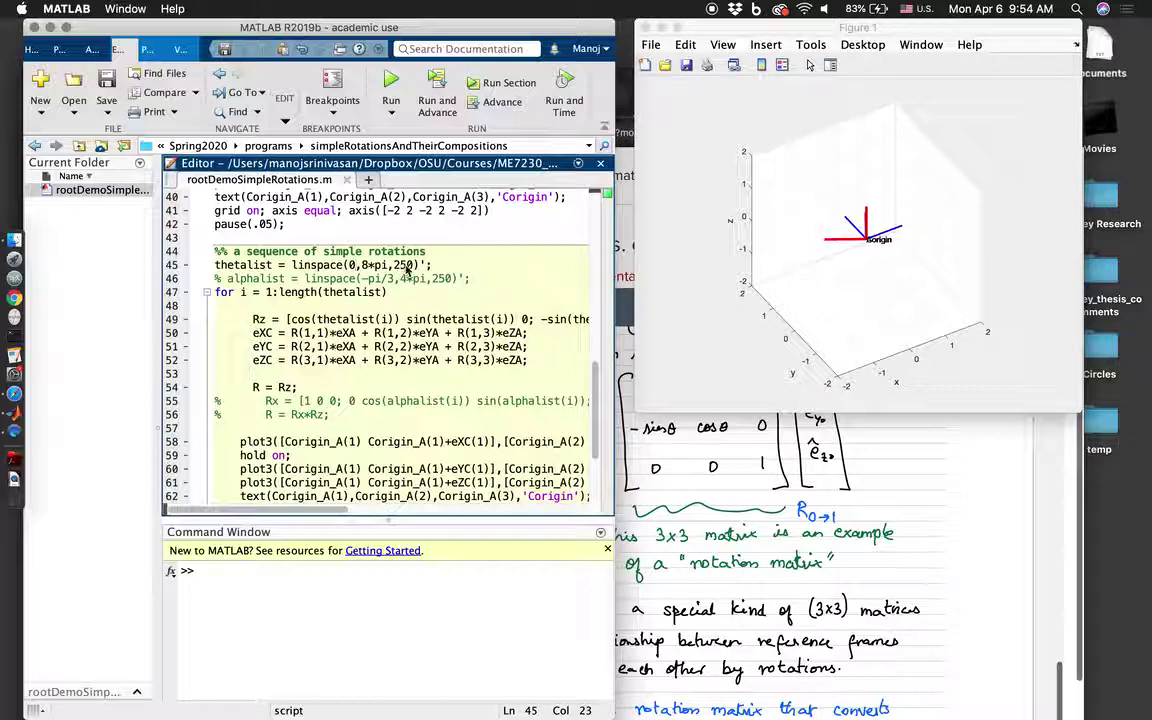
Comment out the 'R = Rz;' line inside the rotation loop.
{"action": "left_click", "coordinate": [372, 292]}
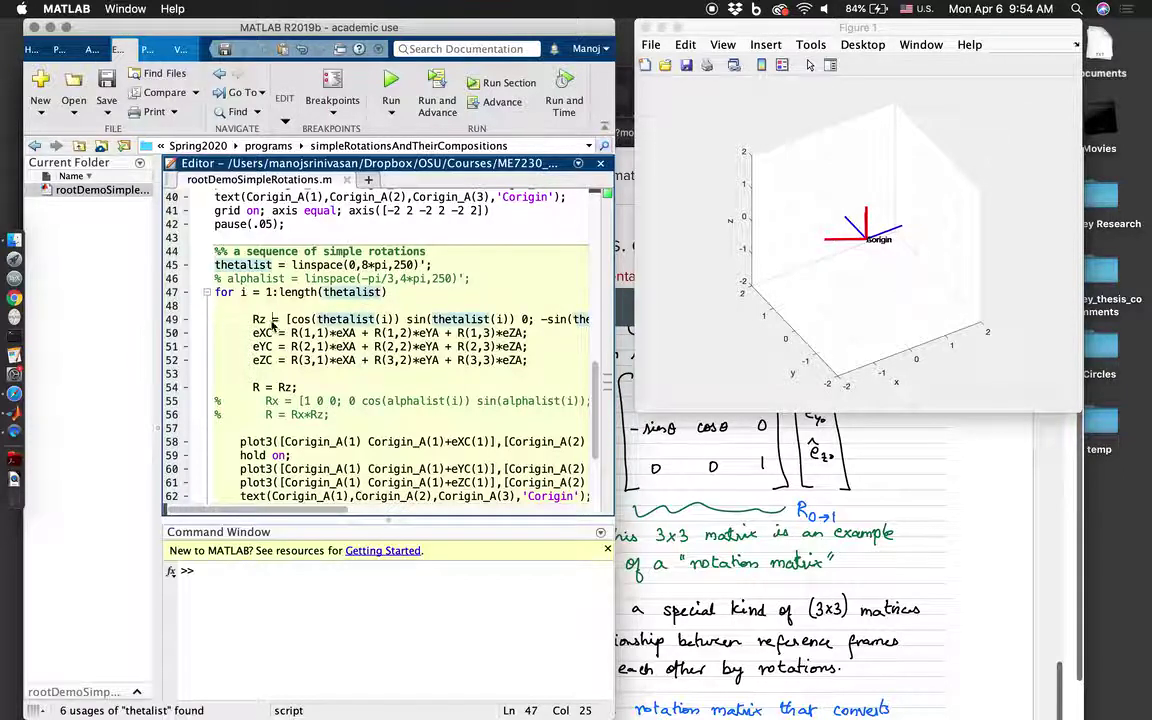
{"action": "left_click", "coordinate": [272, 320]}
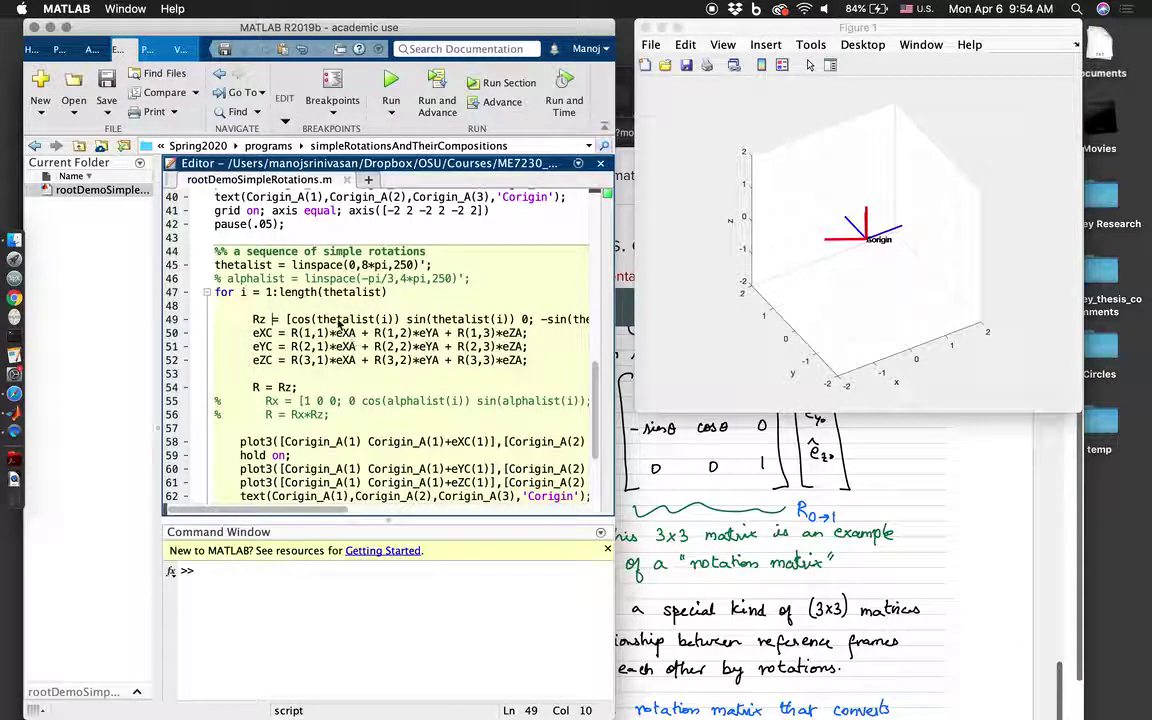
{"action": "left_click", "coordinate": [355, 266]}
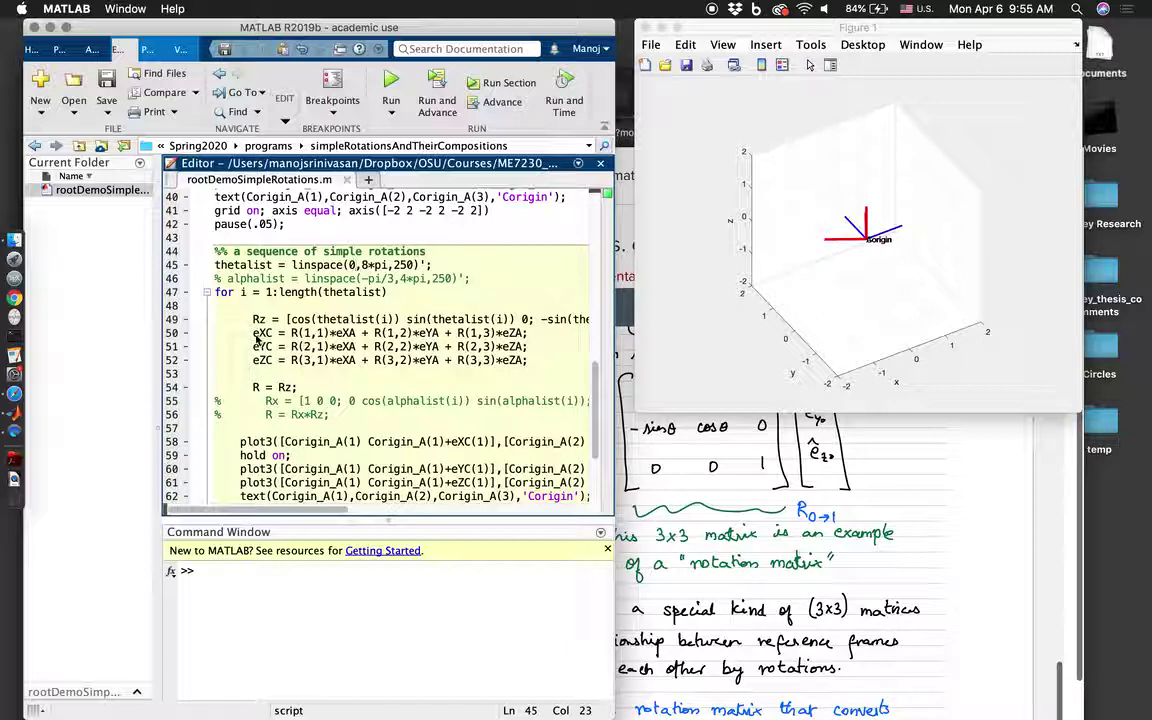
{"action": "left_click_drag", "start_coordinate": [253, 333], "coordinate": [271, 374]}
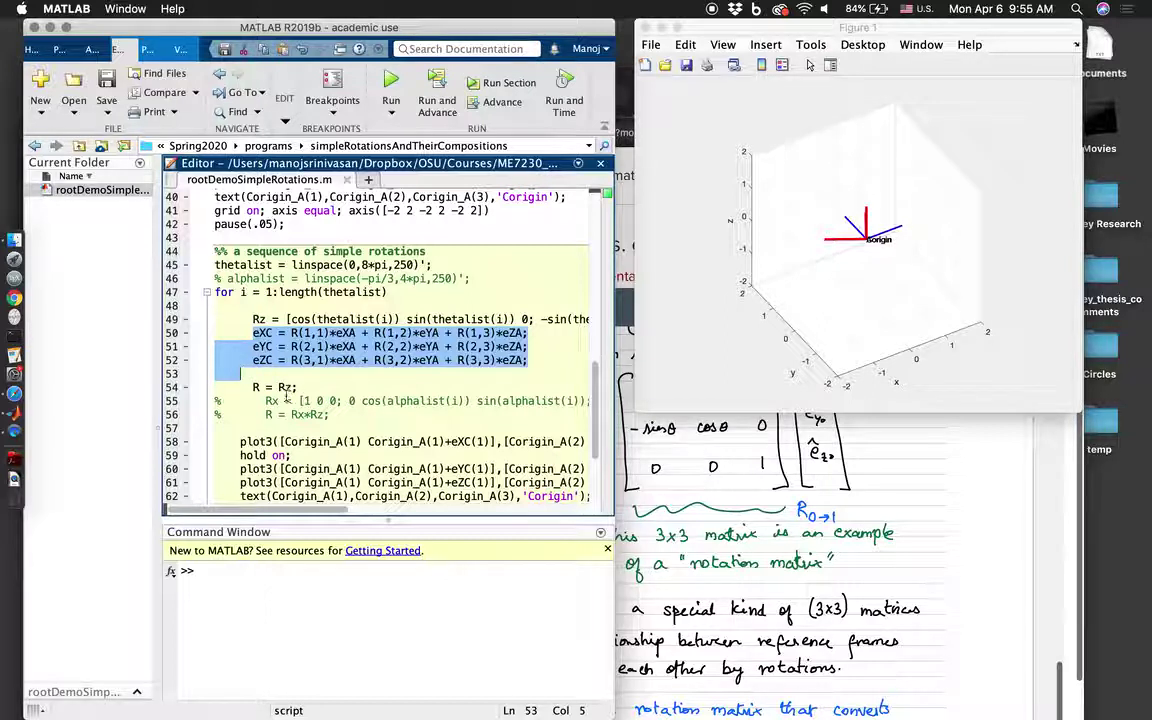
{"action": "left_click", "coordinate": [286, 391]}
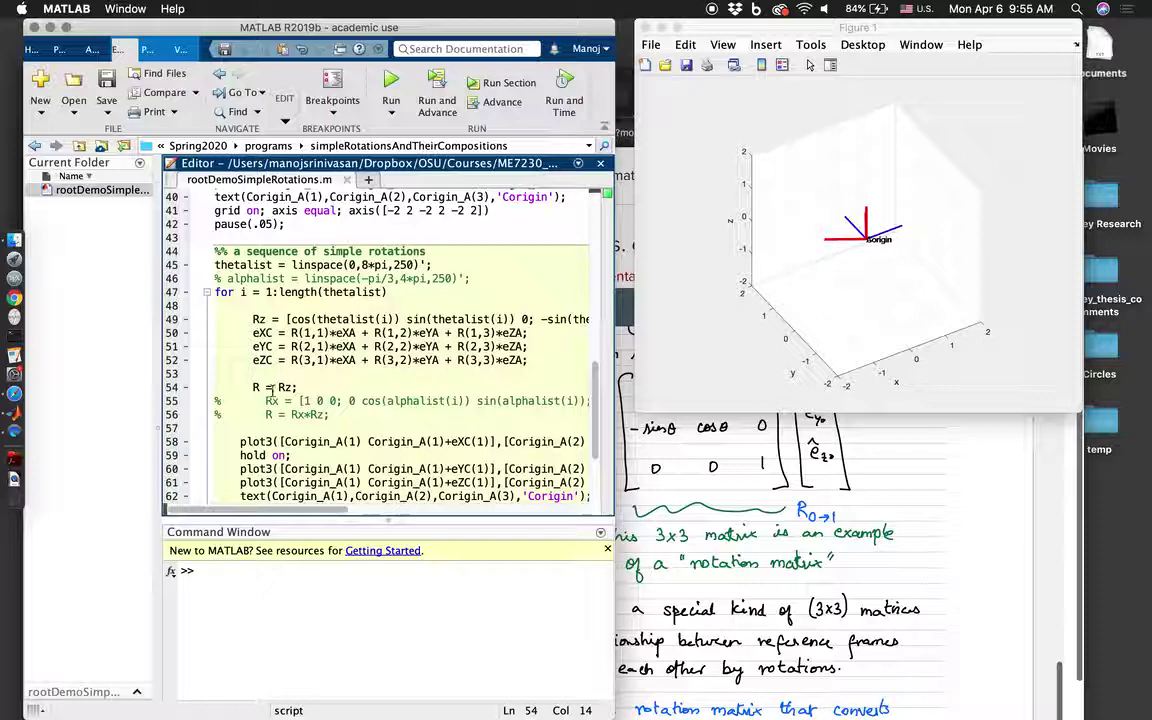
{"action": "scroll", "coordinate": [293, 456], "scroll_direction": "down", "scroll_amount": 3}
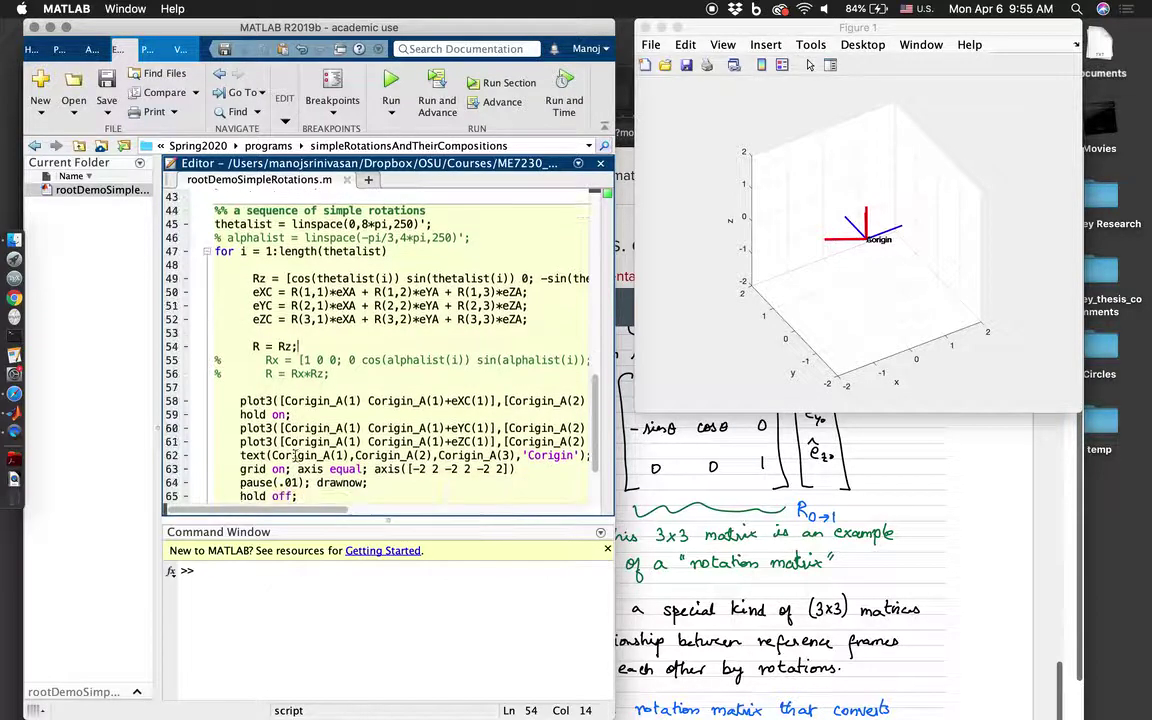
{"action": "key", "text": "super+slash"}
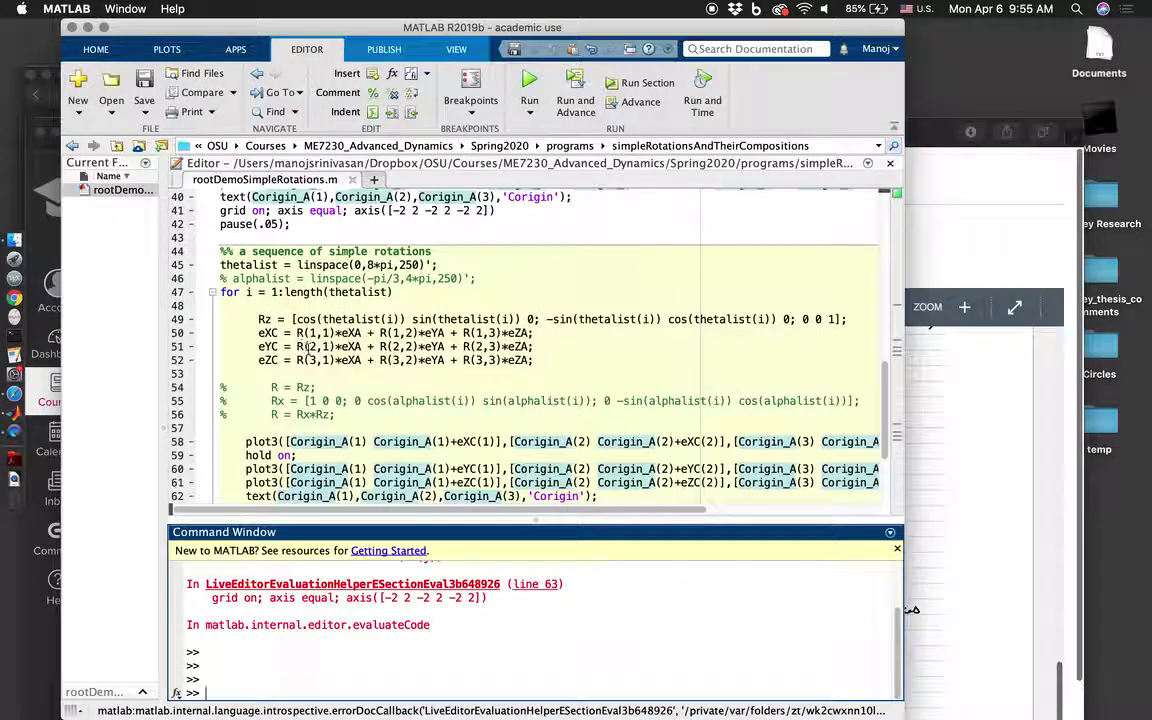
Insert an active 'R = Rz;' line below the Rz definition, above eXC, and save.
{"action": "left_click", "coordinate": [556, 318]}
{"action": "key", "text": "End"}
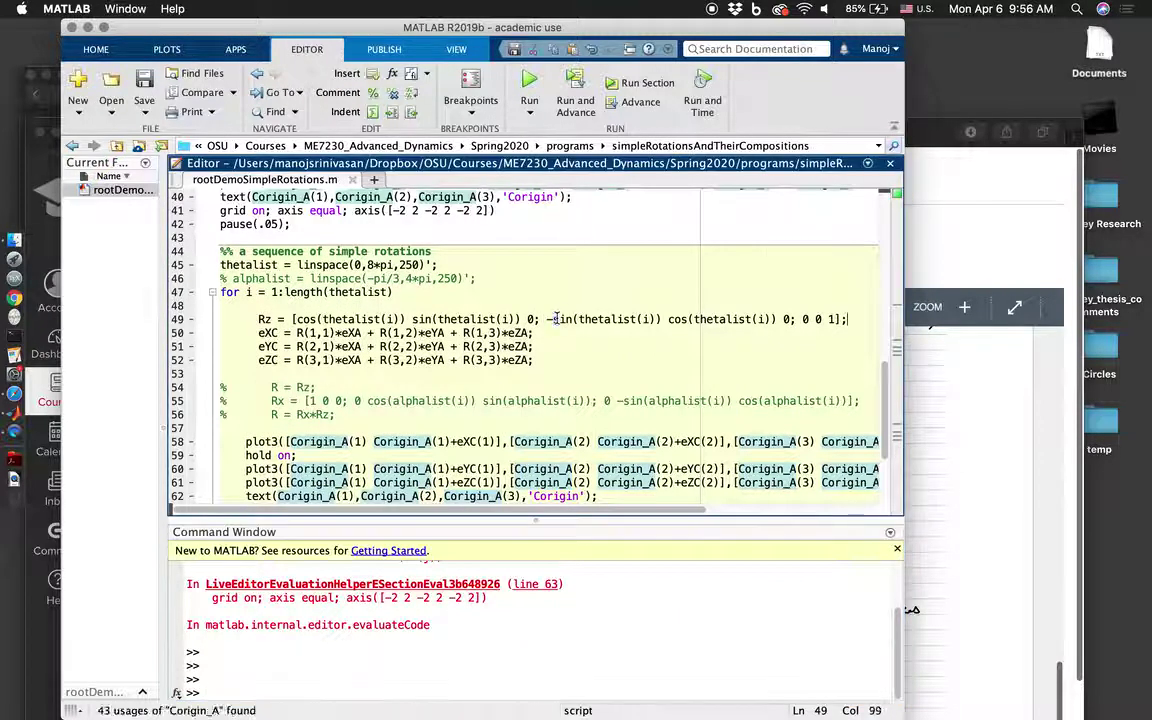
{"action": "key", "text": "Return"}
{"action": "key", "text": "Return"}
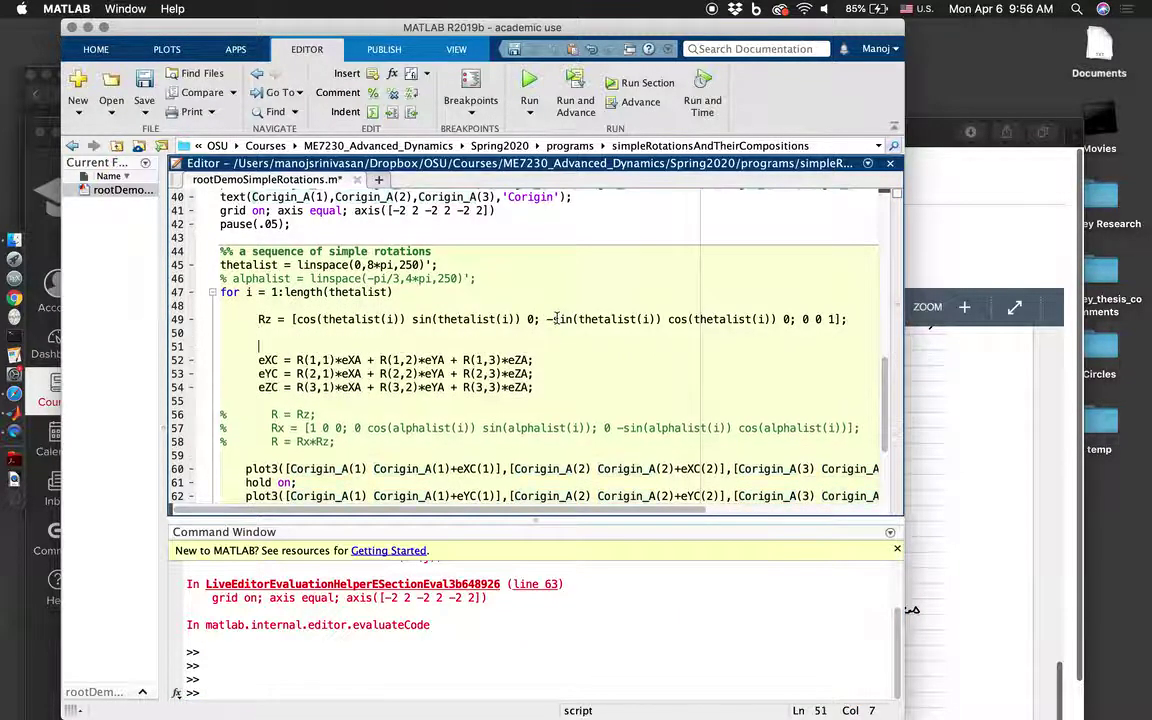
{"action": "left_click", "coordinate": [302, 360]}
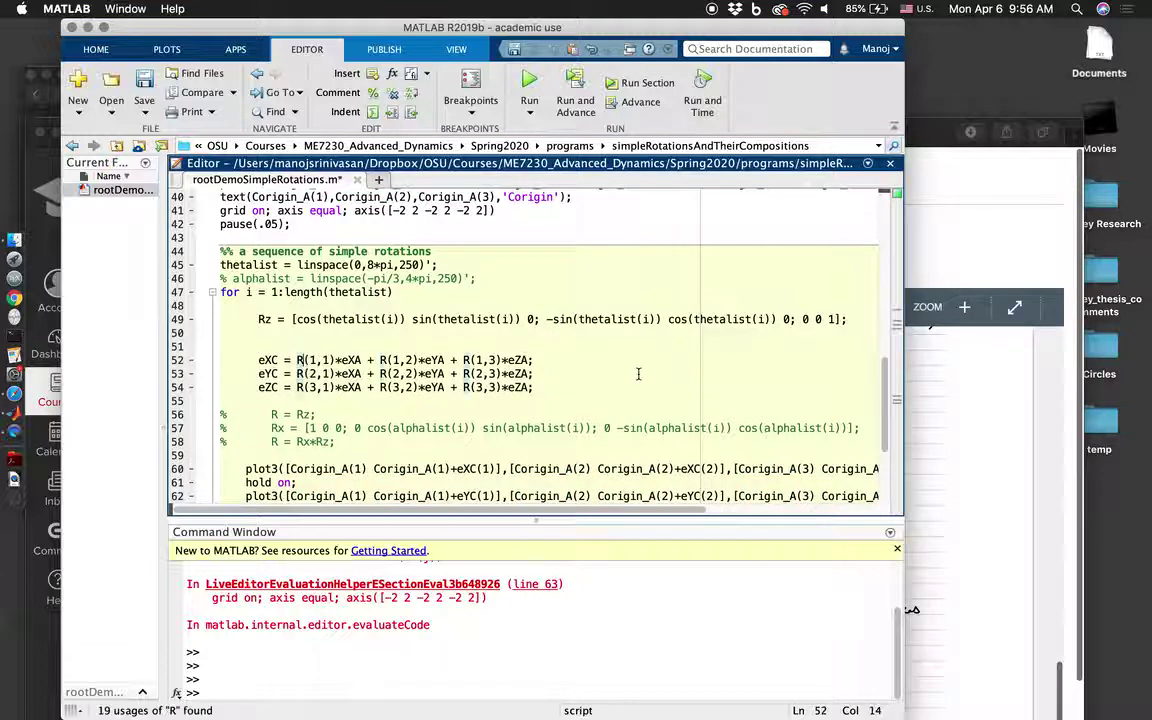
{"action": "left_click", "coordinate": [473, 346]}
{"action": "type", "text": "R"}
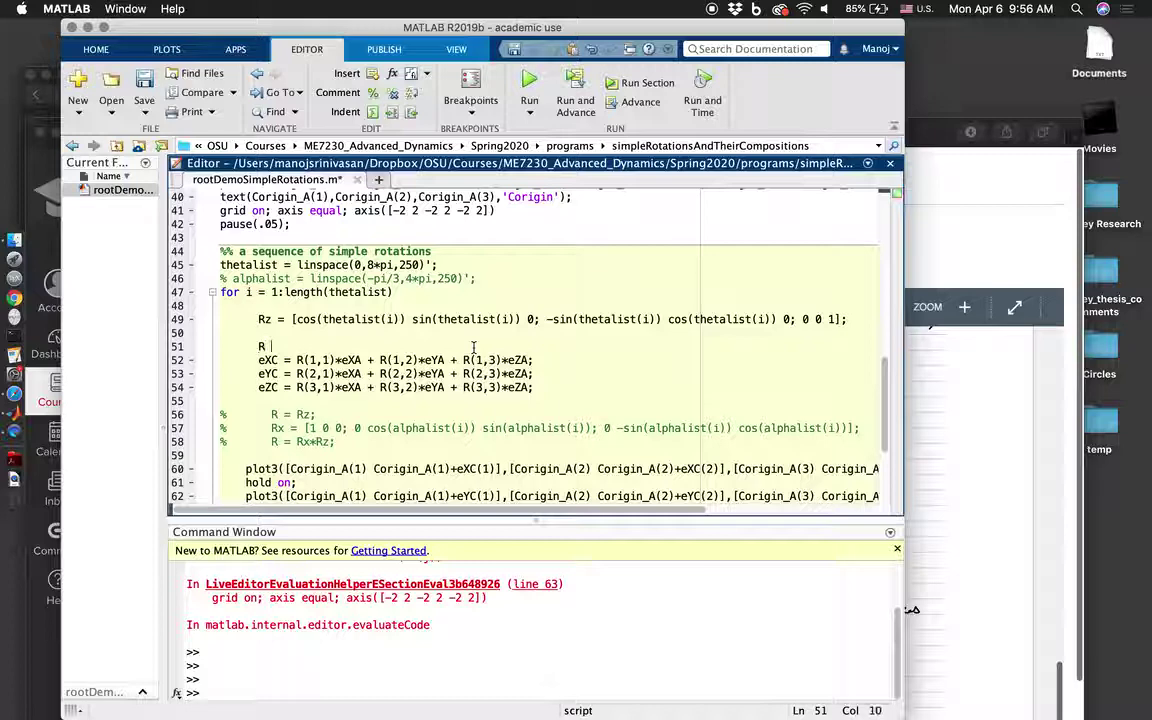
{"action": "type", "text": "= Rz;"}
{"action": "key", "text": "ctrl+s"}
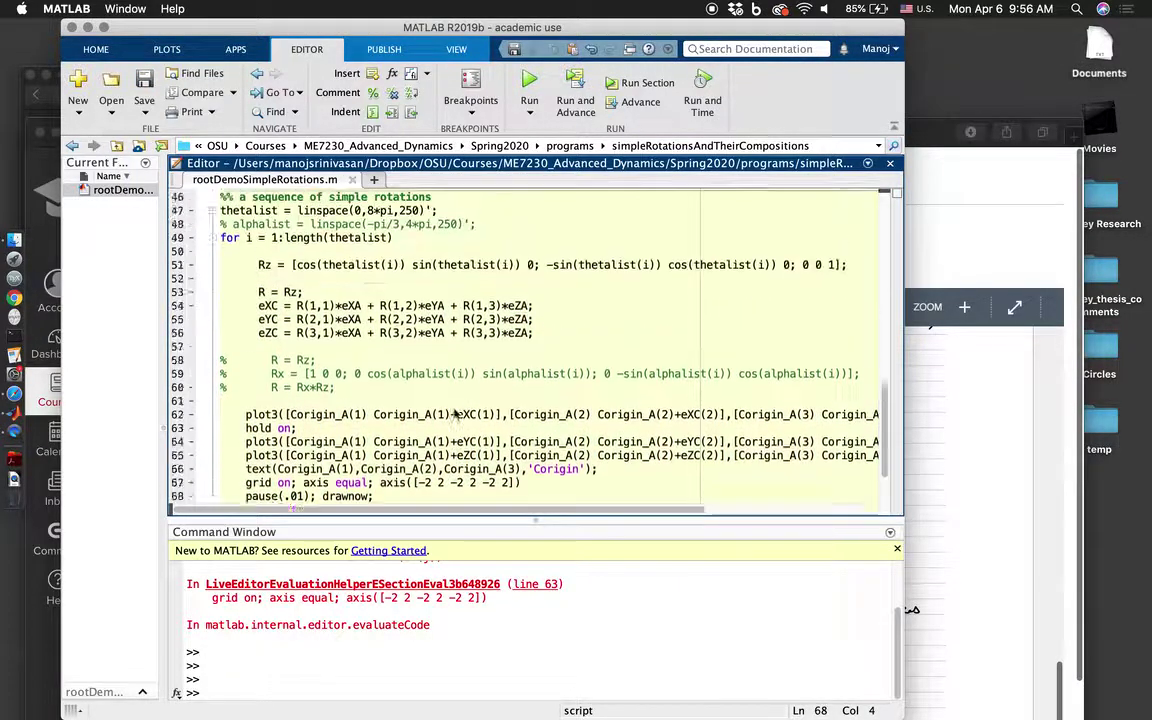
{"action": "scroll", "coordinate": [455, 414], "scroll_direction": "up", "scroll_amount": 3}
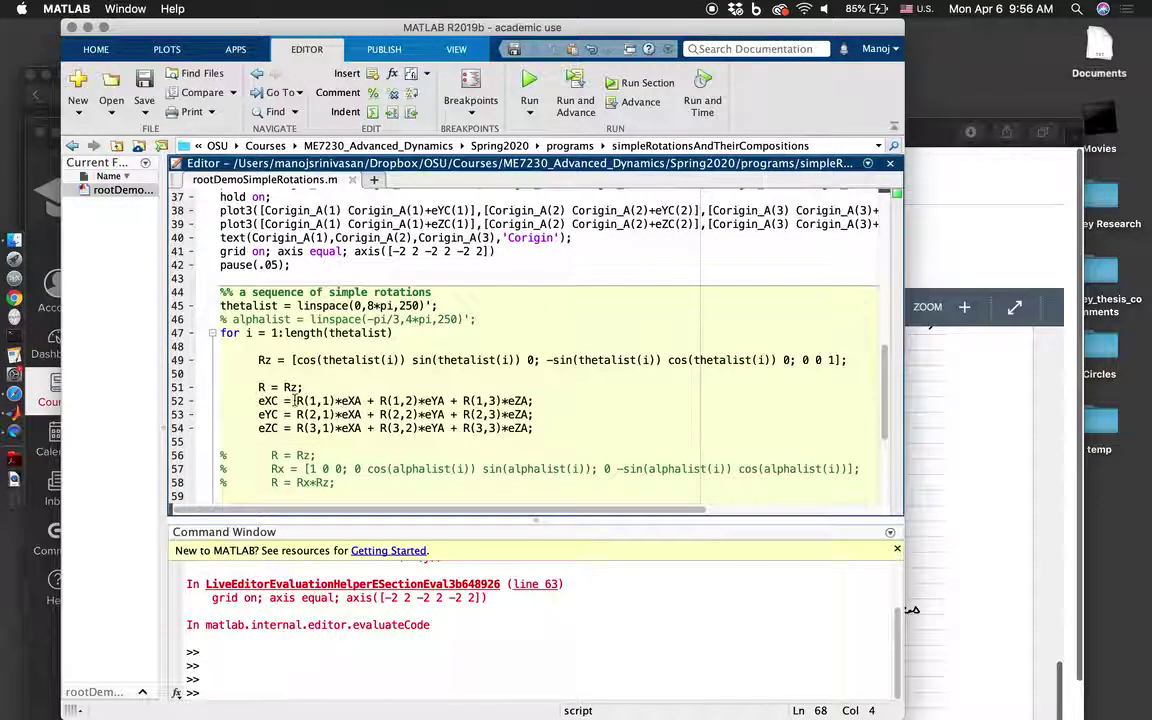
{"action": "left_click", "coordinate": [538, 438]}
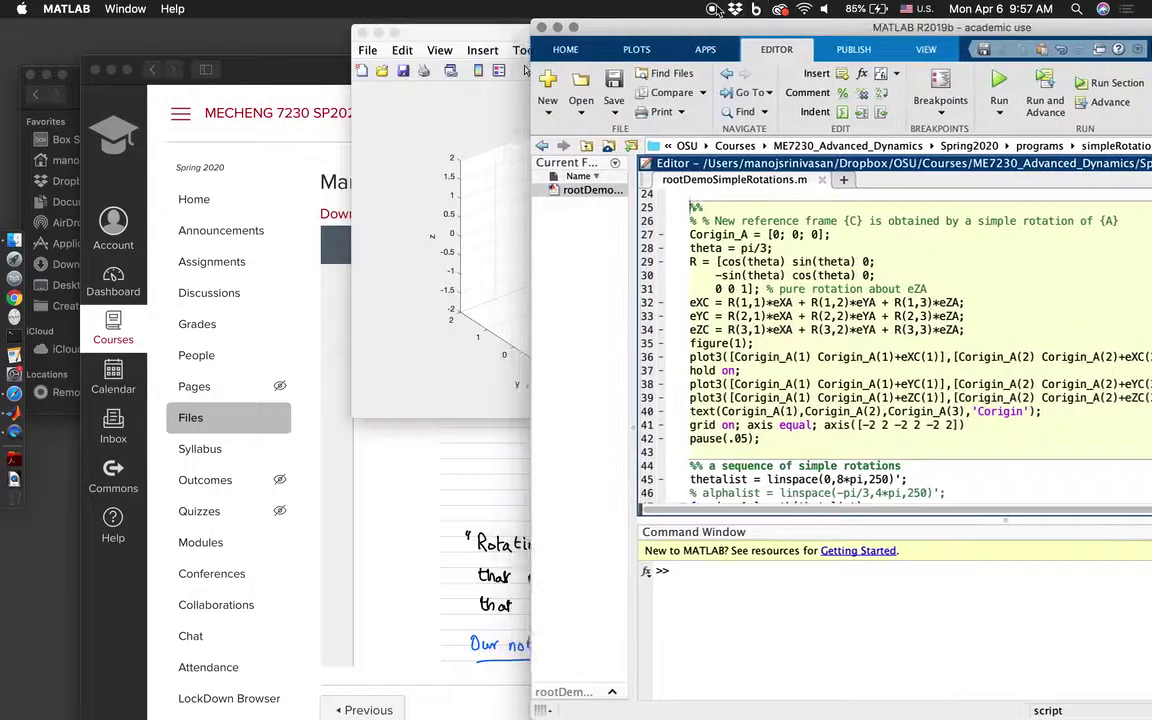
Run the first section, then the rotation sequence, animating frame C in Figure 1.
{"action": "left_click_drag", "start_coordinate": [507, 35], "coordinate": [251, 29]}
{"action": "scroll", "coordinate": [900, 350], "scroll_direction": "down", "scroll_amount": 1}
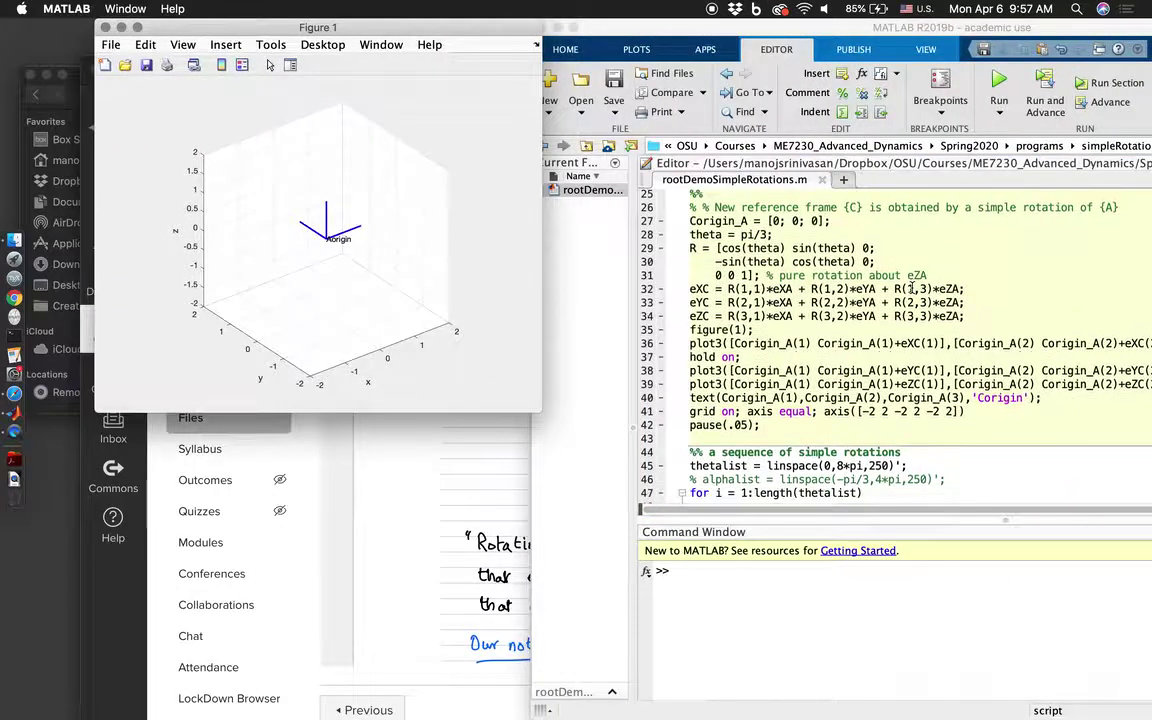
{"action": "left_click", "coordinate": [1034, 103]}
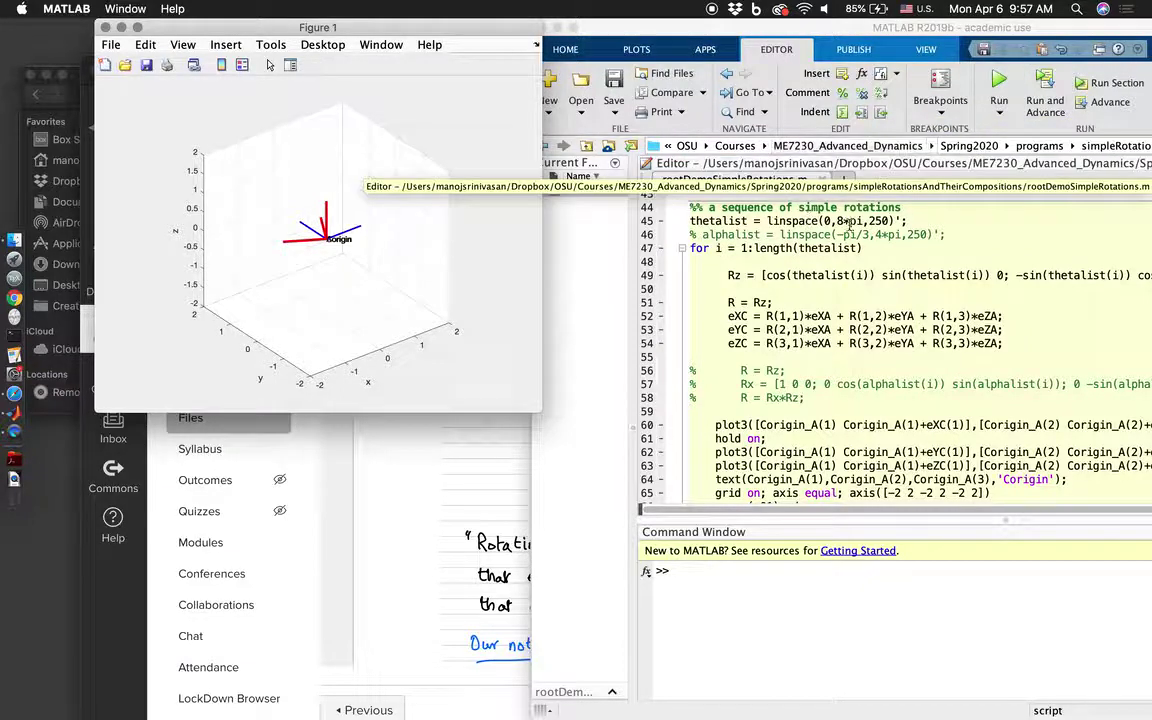
{"action": "left_click", "coordinate": [837, 214]}
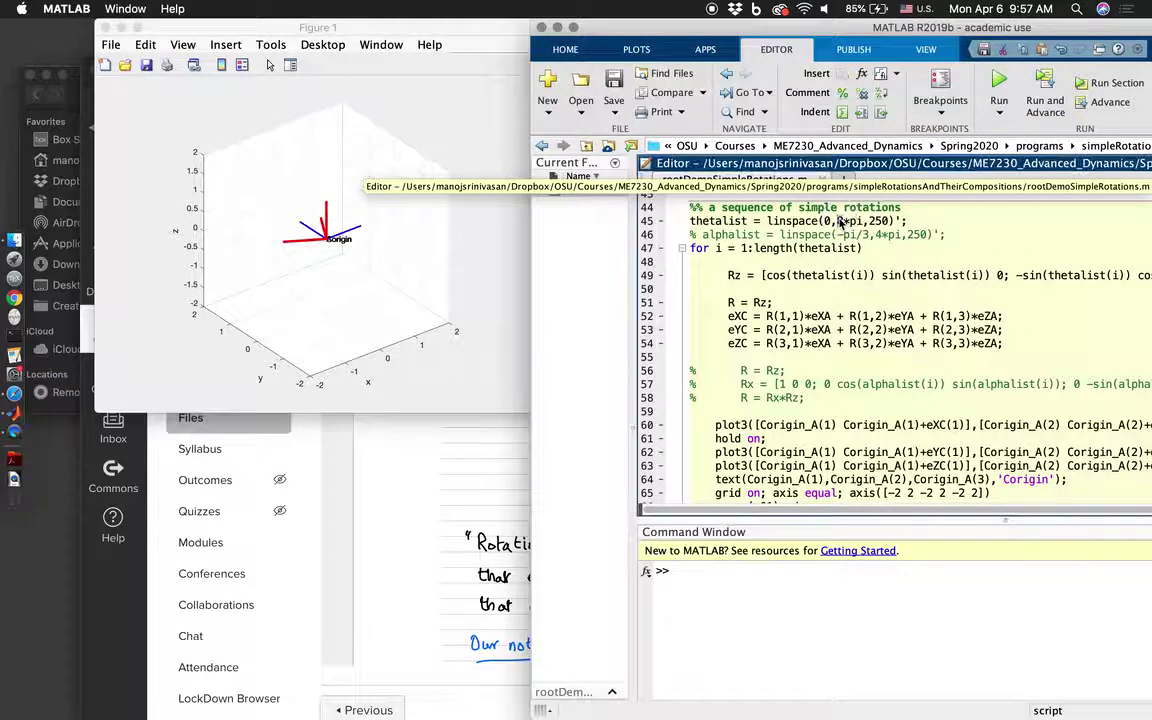
{"action": "left_click", "coordinate": [1045, 105]}
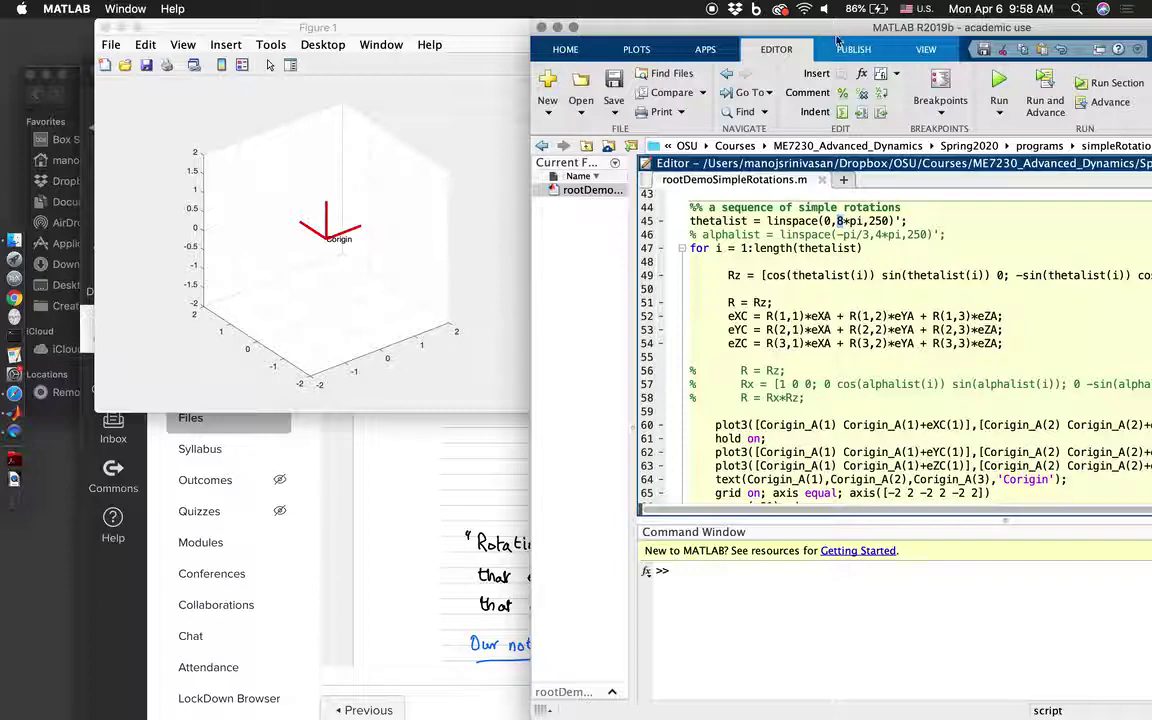
Move the commented Rx matrix line below Rz, uncomment and align it, and save.
{"action": "left_click_drag", "start_coordinate": [837, 38], "coordinate": [751, 38]}
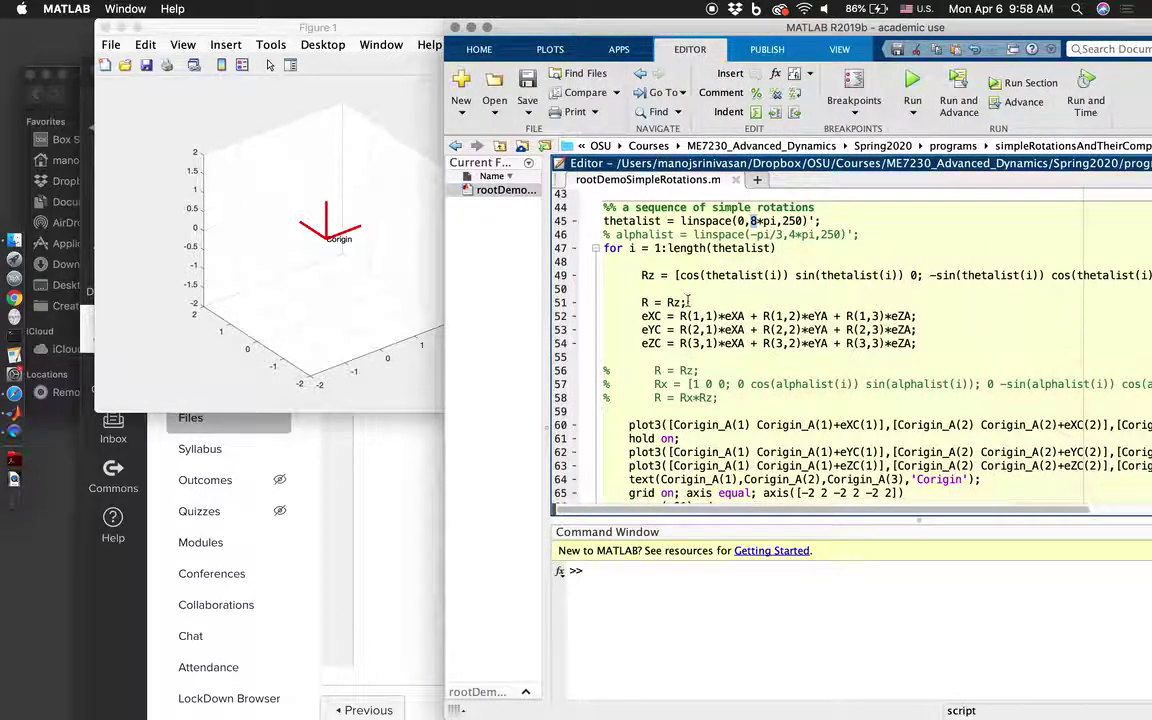
{"action": "left_click", "coordinate": [647, 275]}
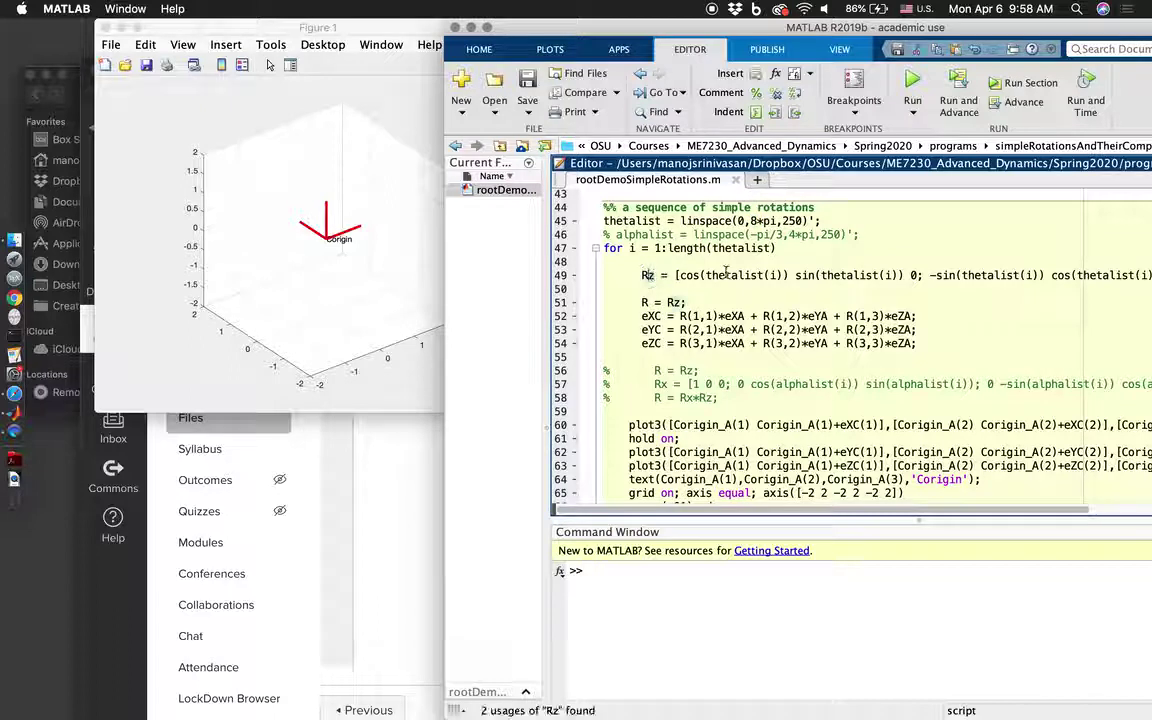
{"action": "triple_click", "coordinate": [709, 384]}
{"action": "key", "text": "cmd+c"}
{"action": "key", "text": "BackSpace"}
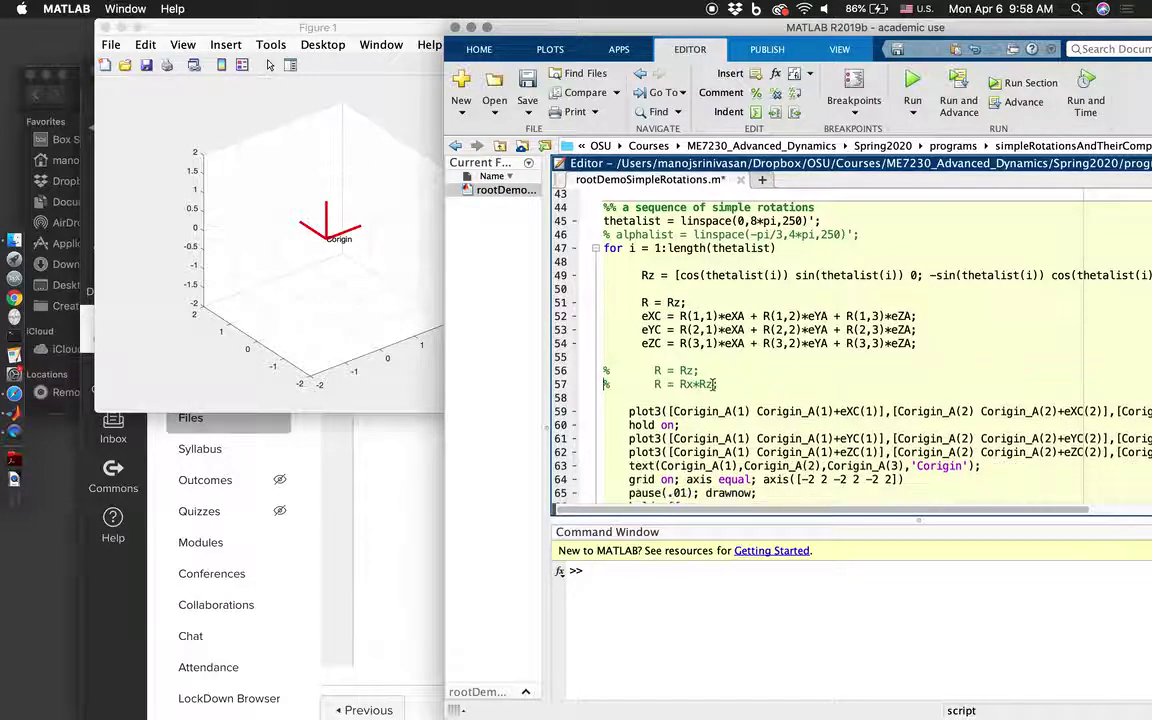
{"action": "left_click", "coordinate": [672, 288]}
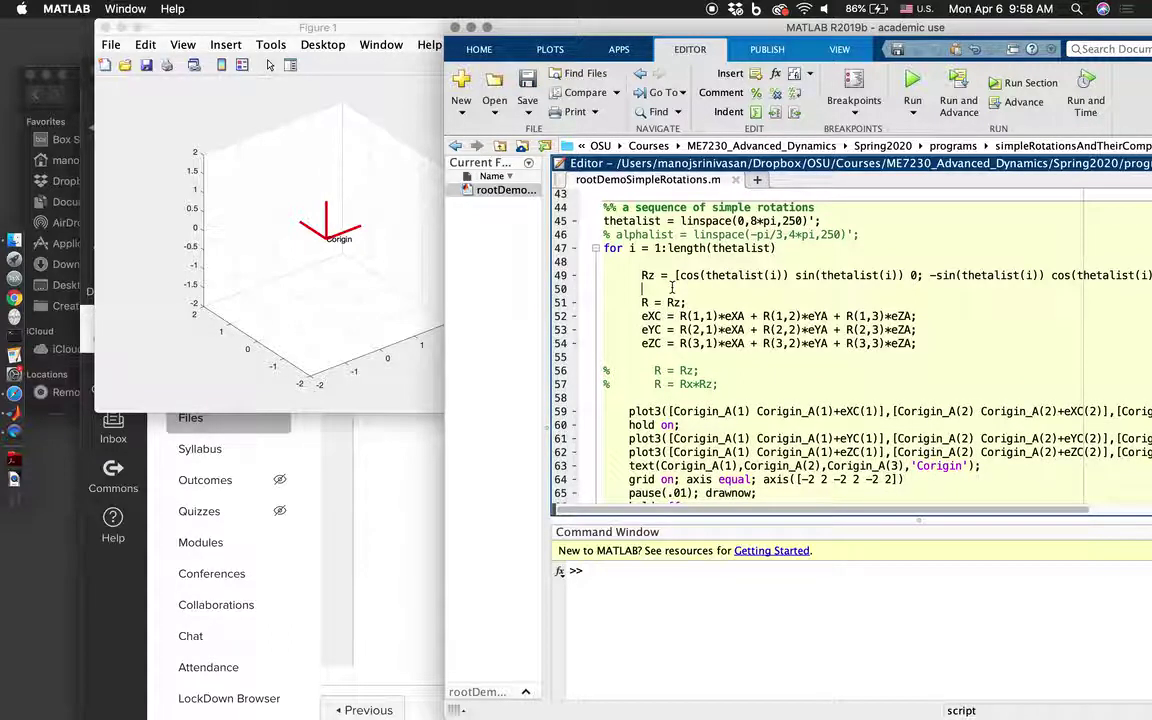
{"action": "key", "text": "cmd+v"}
{"action": "key", "text": "super+t"}
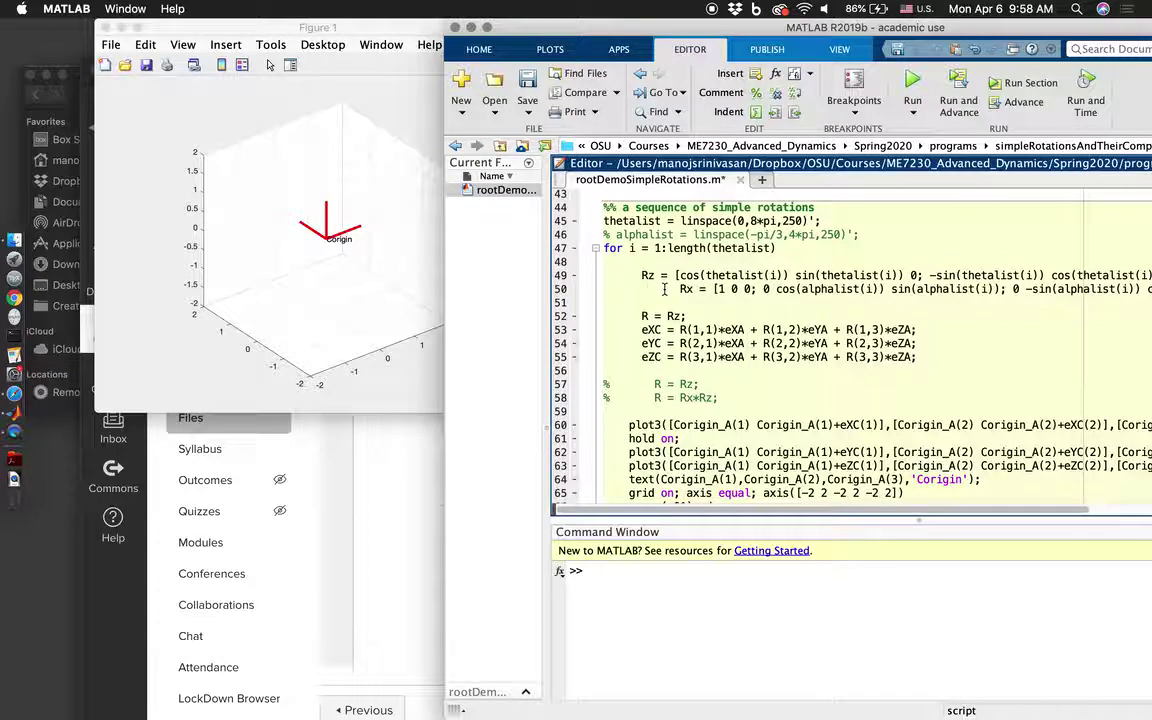
{"action": "key", "text": "Delete"}
{"action": "key", "text": "Delete"}
{"action": "key", "text": "Delete"}
{"action": "key", "text": "BackSpace"}
{"action": "key", "text": "BackSpace"}
{"action": "key", "text": "BackSpace"}
{"action": "key", "text": "super+s"}
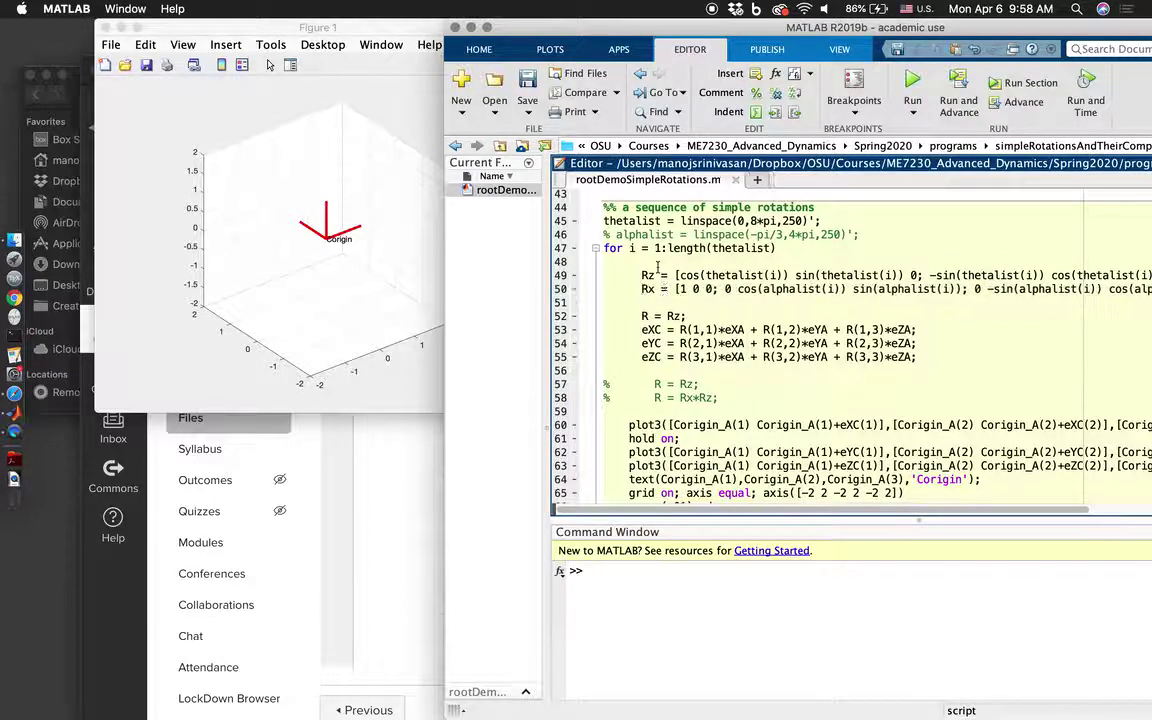
Uncomment alphalist, briefly set its start to 0, restore -pi/3, and save.
{"action": "left_click", "coordinate": [607, 231]}
{"action": "key", "text": "super+t"}
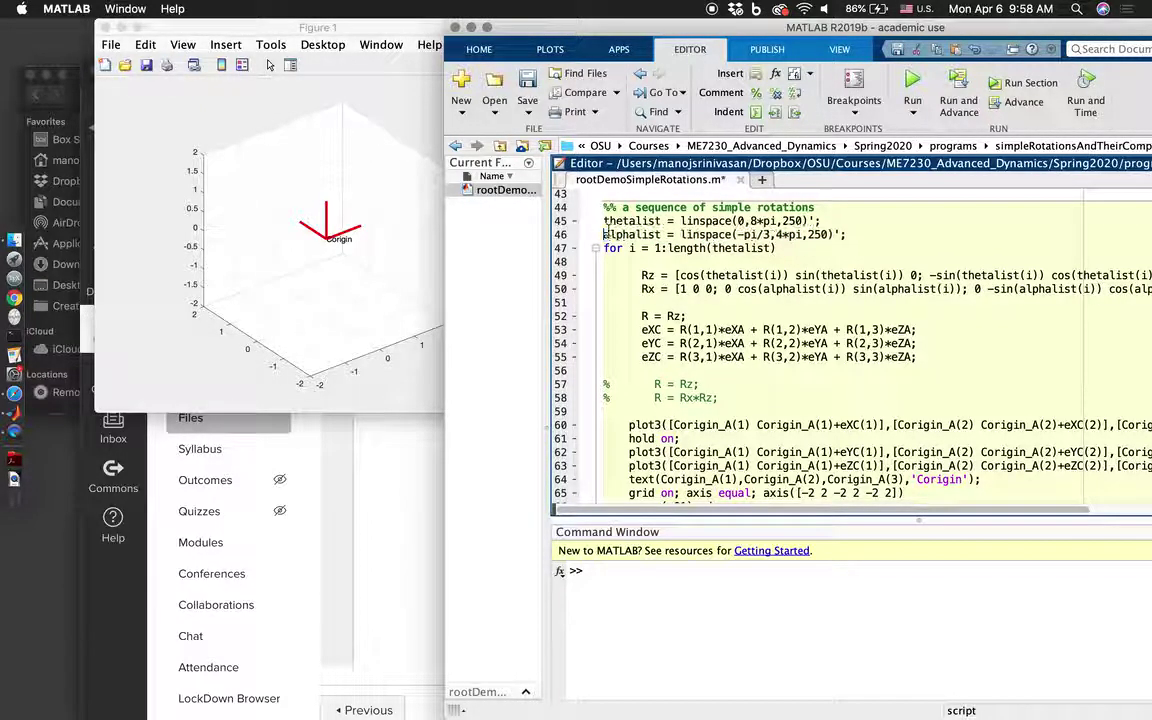
{"action": "left_click", "coordinate": [659, 291]}
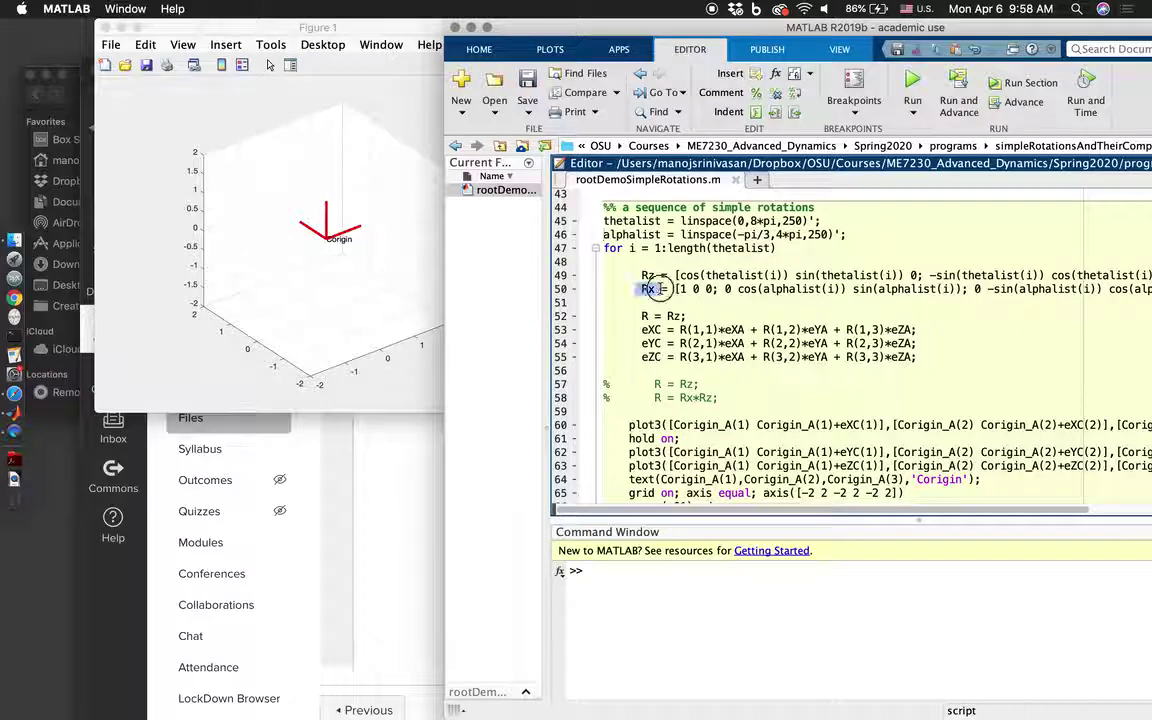
{"action": "scroll", "coordinate": [793, 293], "scroll_direction": "up", "scroll_amount": 2}
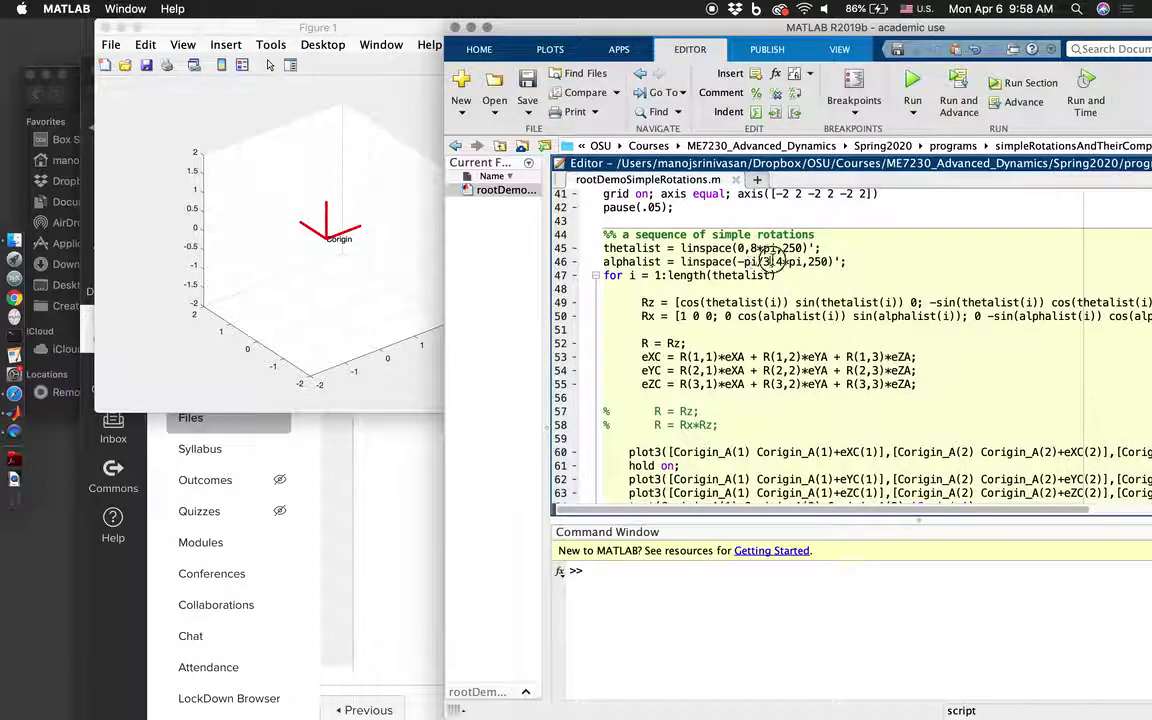
{"action": "left_click_drag", "start_coordinate": [770, 262], "coordinate": [740, 262]}
{"action": "type", "text": "0"}
{"action": "key", "text": "ctrl+s"}
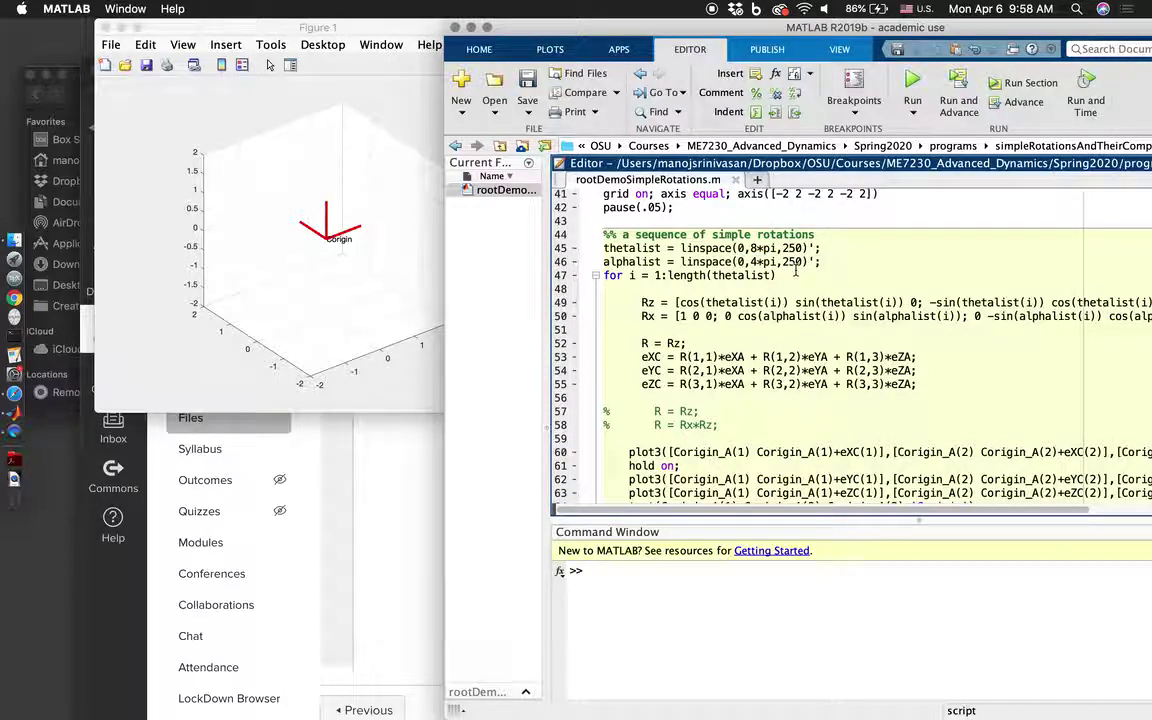
{"action": "key", "text": "BackSpace"}
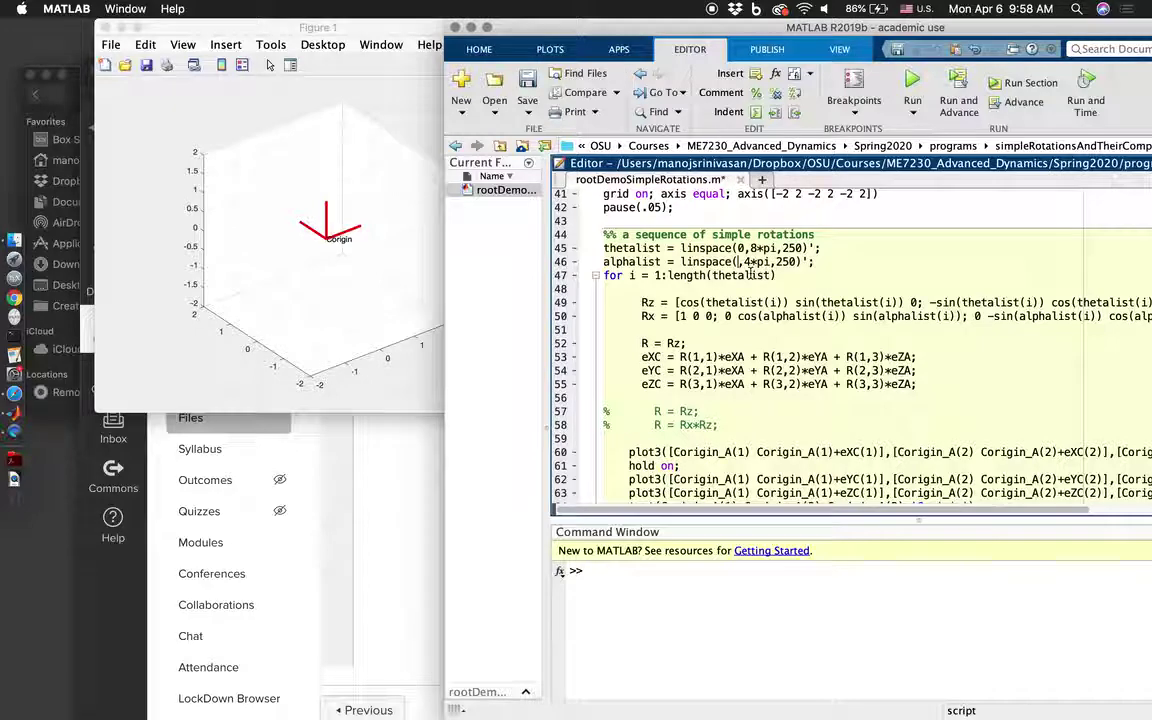
{"action": "type", "text": "-pi/3"}
{"action": "key", "text": "super+s"}
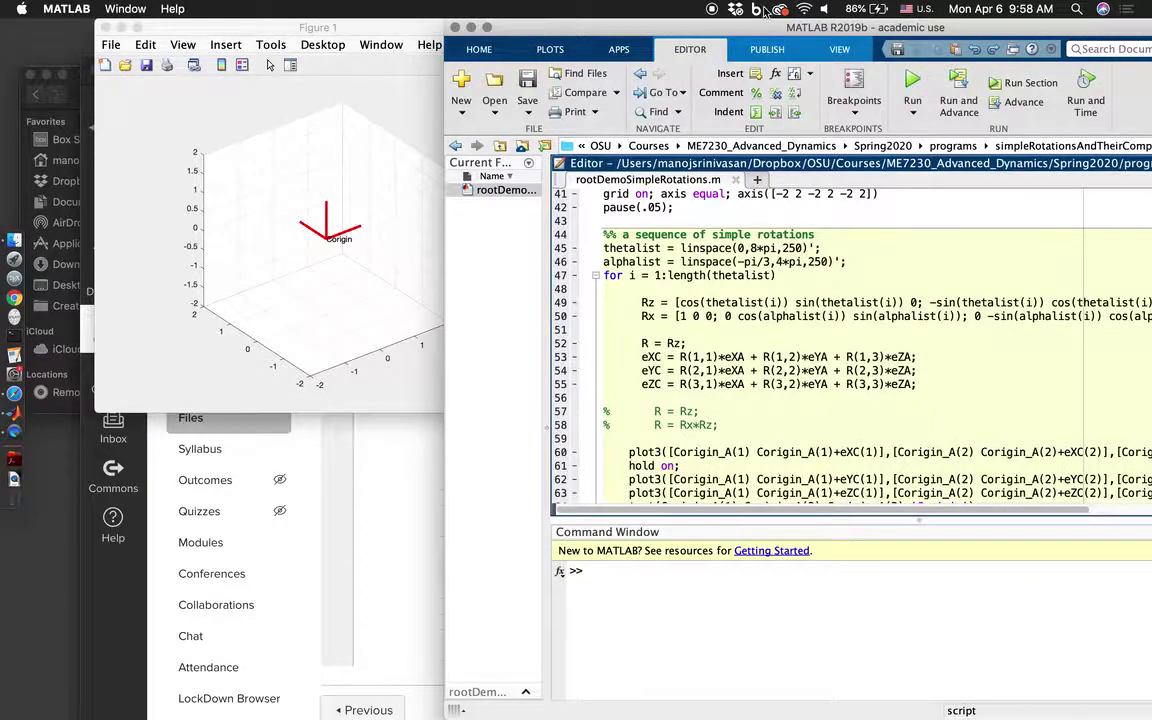
{"action": "double_click", "coordinate": [688, 26]}
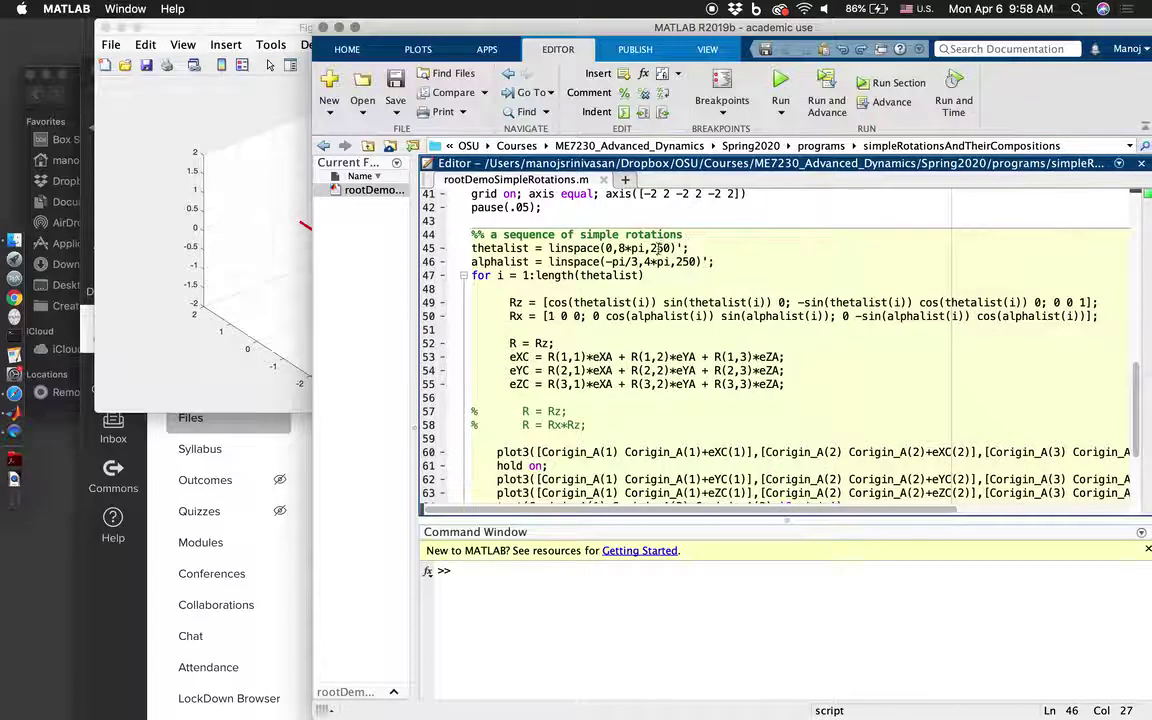
Delete 'R = Rz;' and its commented copy, and cut the commented R = Rx*Rz line.
{"action": "left_click_drag", "start_coordinate": [667, 248], "coordinate": [639, 248]}
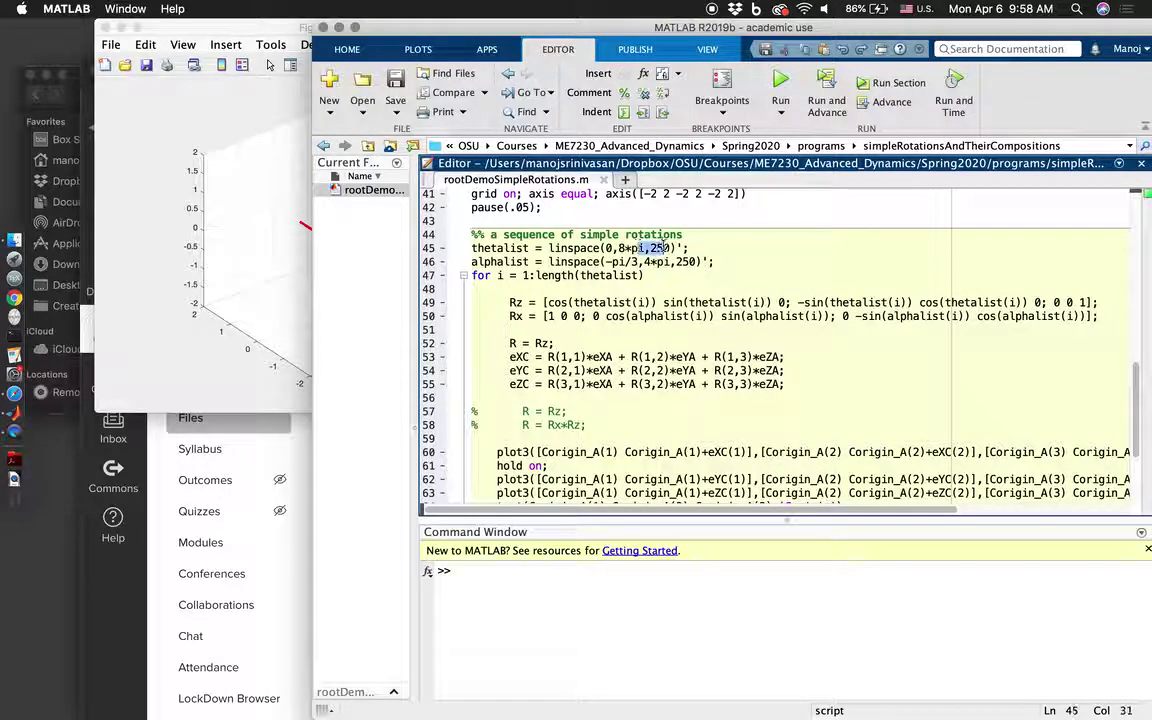
{"action": "left_click", "coordinate": [522, 302]}
{"action": "left_click", "coordinate": [520, 317]}
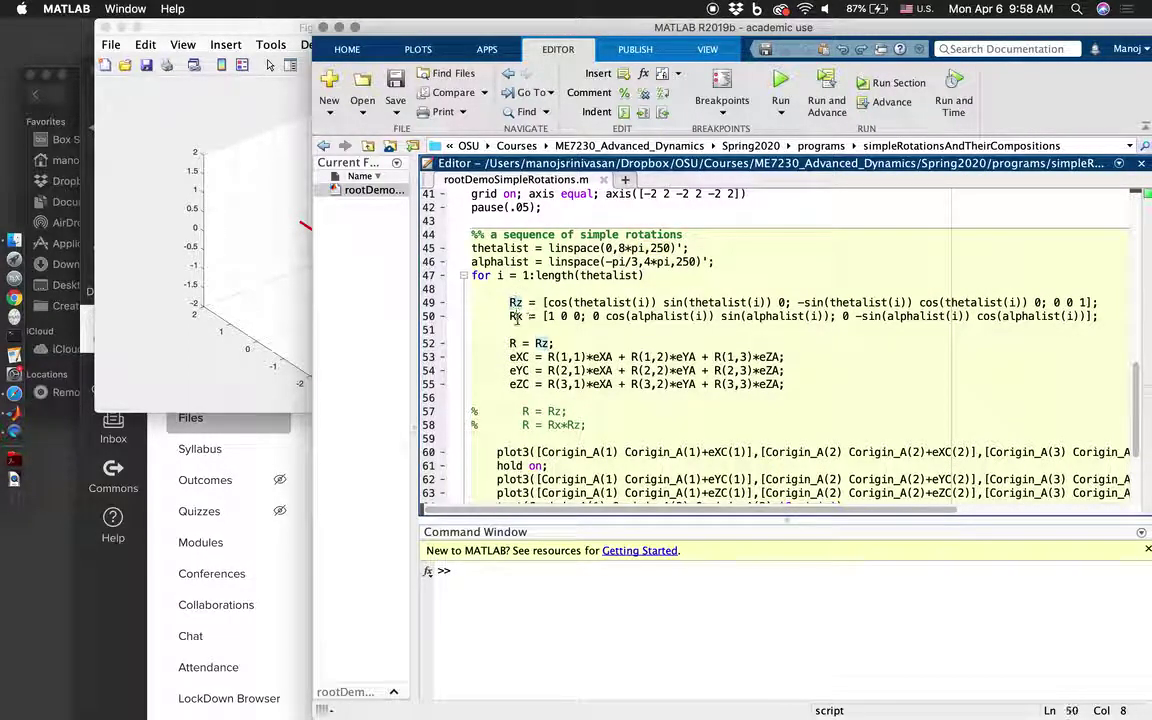
{"action": "triple_click", "coordinate": [562, 343]}
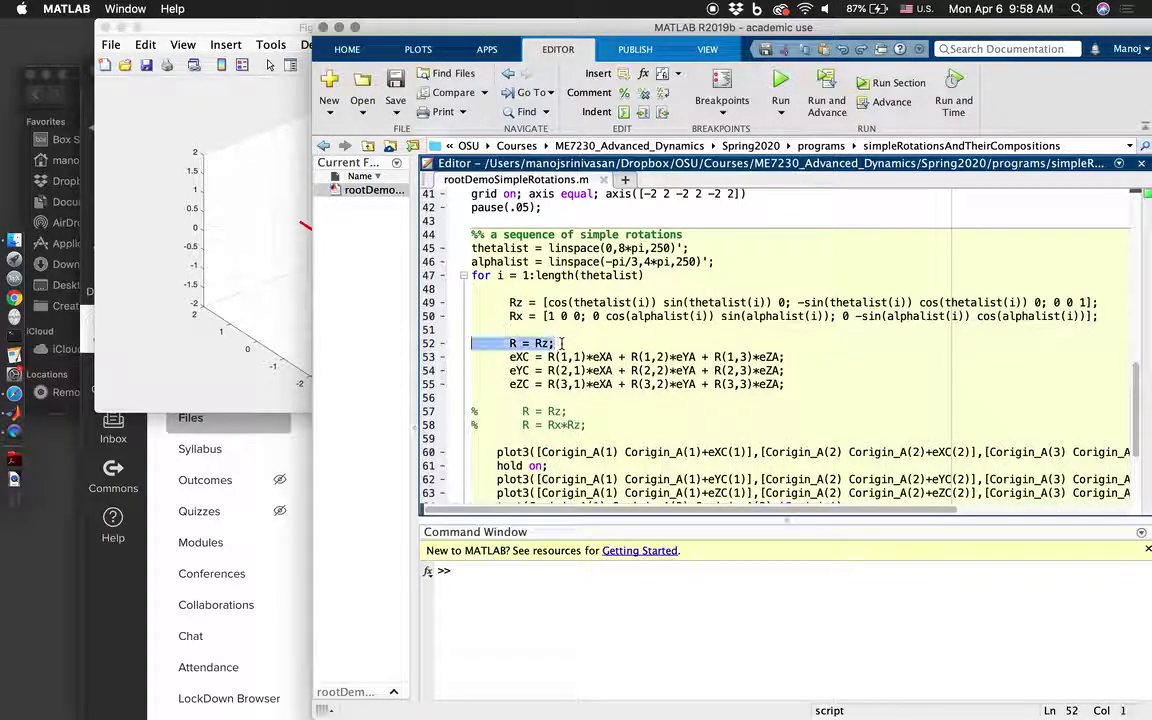
{"action": "key", "text": "BackSpace"}
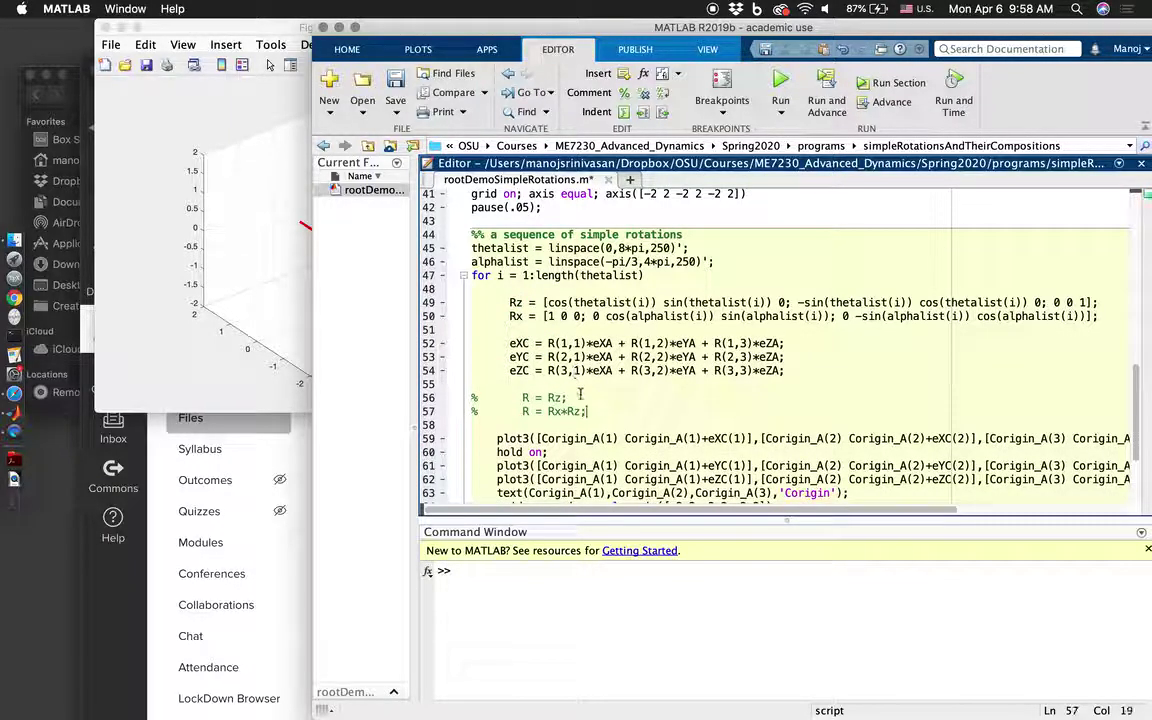
{"action": "triple_click", "coordinate": [575, 397]}
{"action": "key", "text": "BackSpace"}
{"action": "key", "text": "Delete"}
{"action": "left_click", "coordinate": [597, 408]}
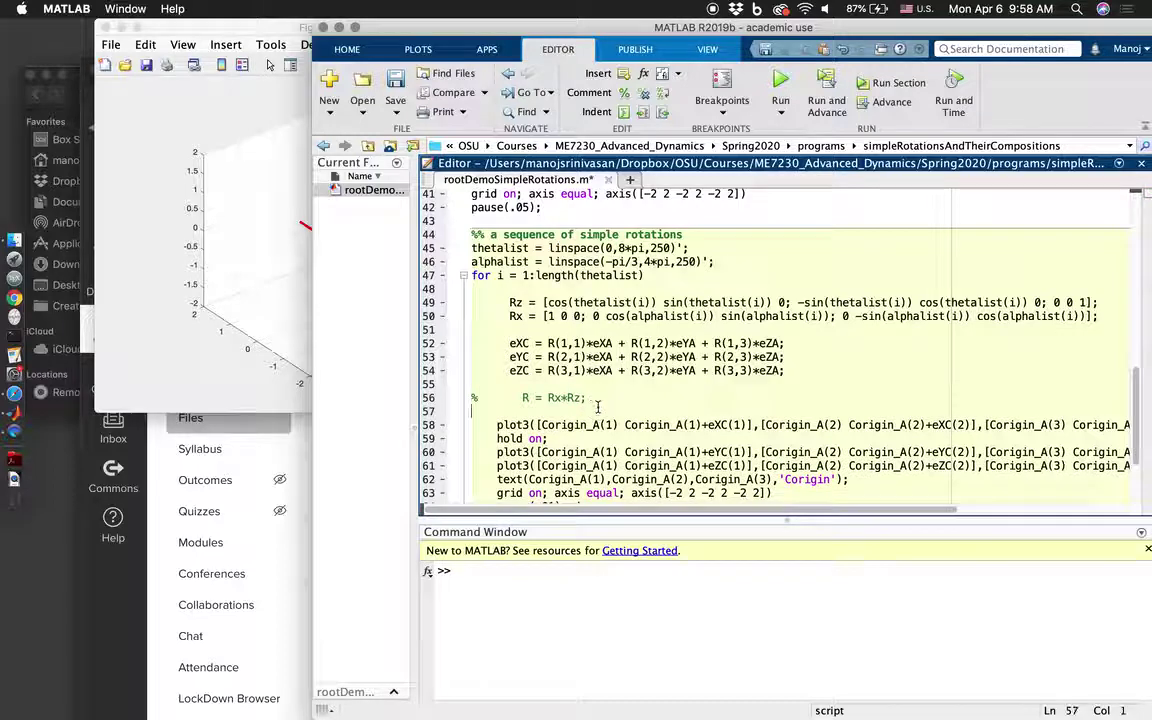
{"action": "triple_click", "coordinate": [597, 401]}
{"action": "key", "text": "super+c"}
{"action": "key", "text": "BackSpace"}
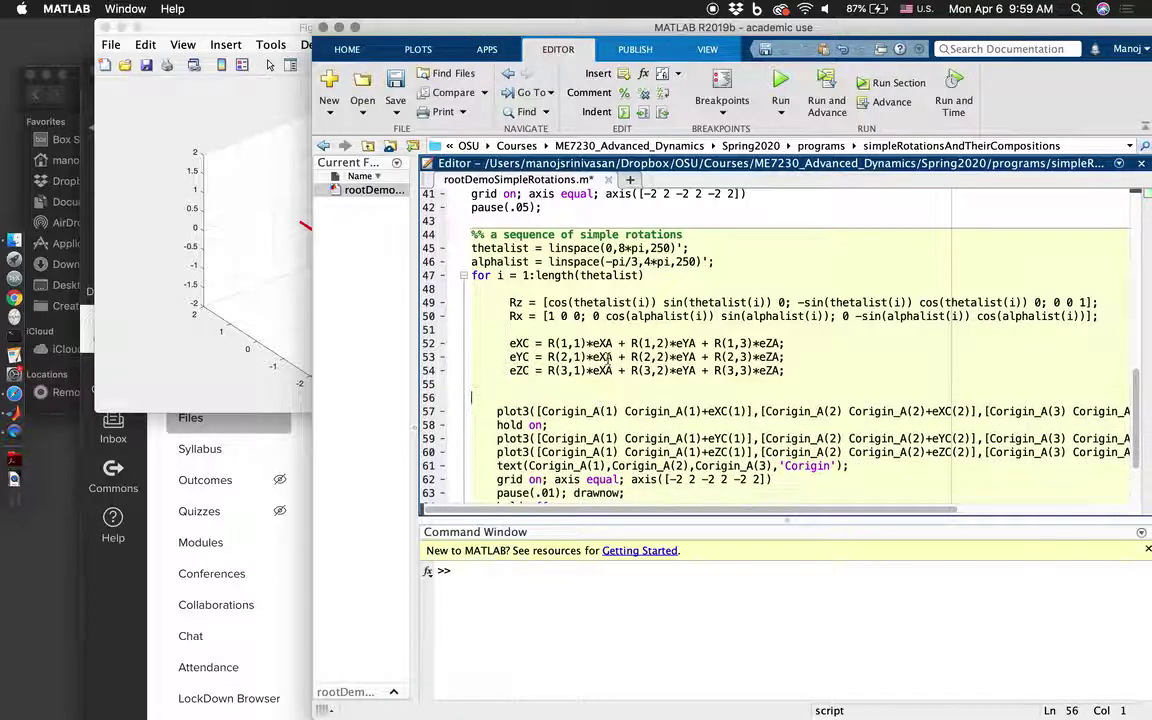
Paste 'R = Rx*Rz;' above the eXC lines, uncomment it, and remove extra blank lines.
{"action": "left_click", "coordinate": [587, 326]}
{"action": "key", "text": "Return"}
{"action": "key", "text": "Return"}
{"action": "key", "text": "super+v"}
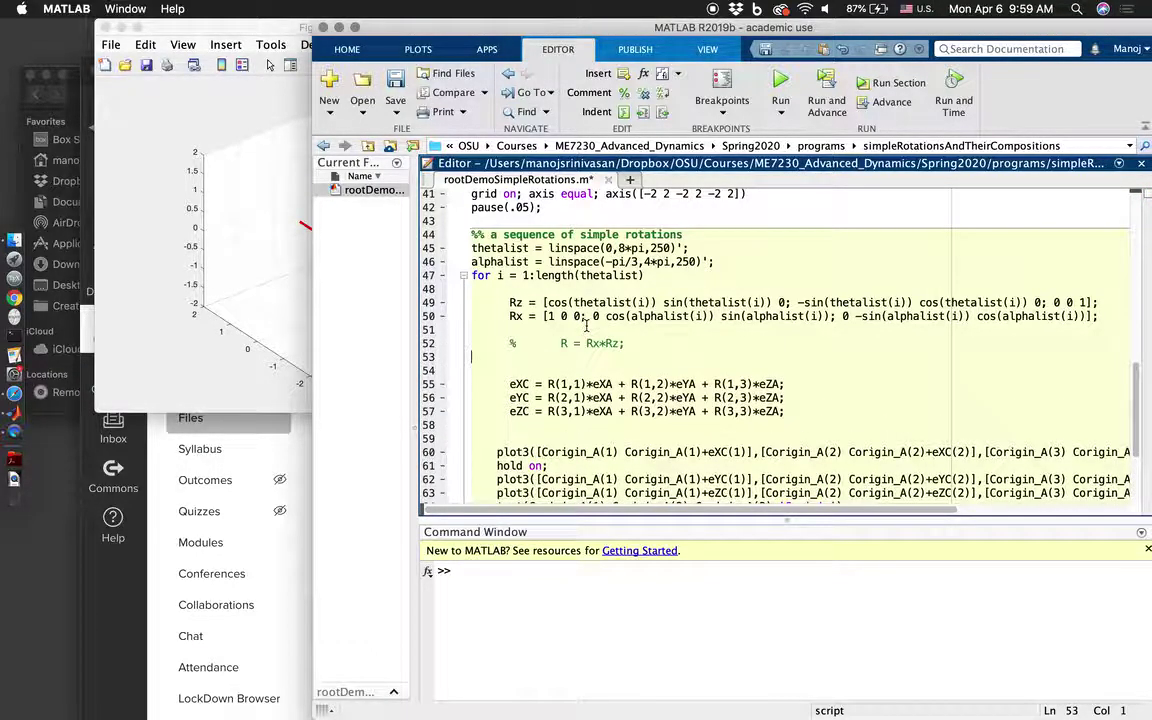
{"action": "key", "text": "BackSpace"}
{"action": "key", "text": "BackSpace"}
{"action": "key", "text": "BackSpace"}
{"action": "key", "text": "BackSpace"}
{"action": "key", "text": "BackSpace"}
{"action": "key", "text": "BackSpace"}
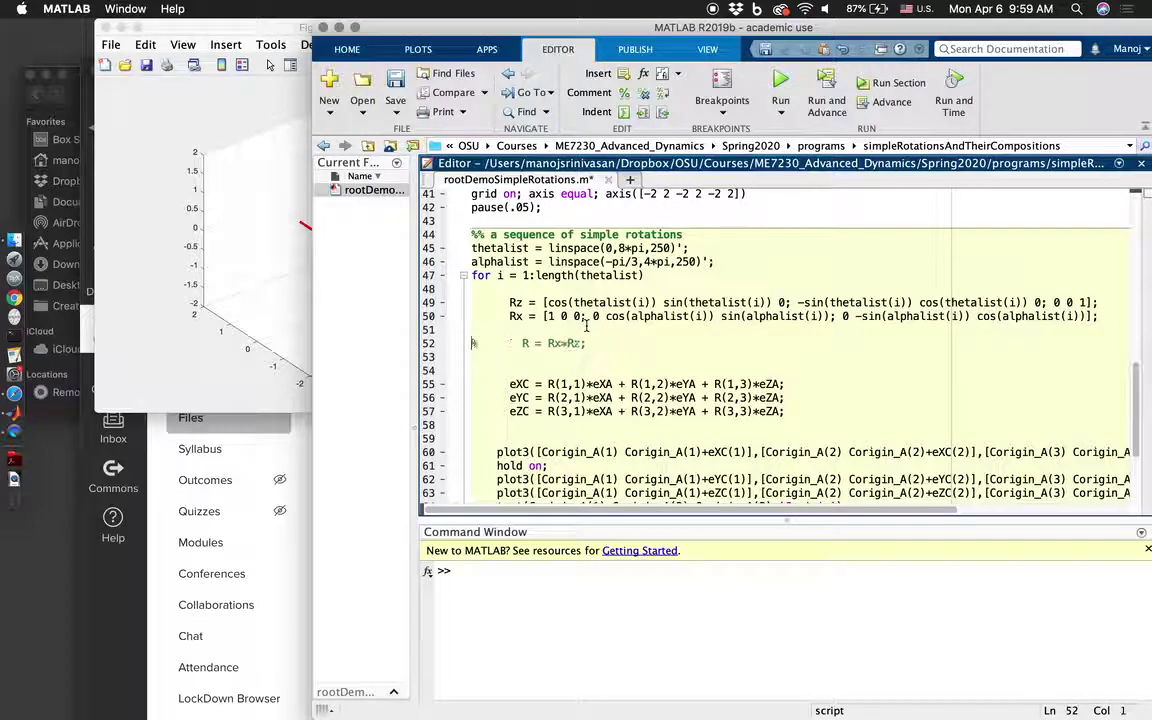
{"action": "key", "text": "super+t"}
{"action": "key", "text": "Down"}
{"action": "key", "text": "Down"}
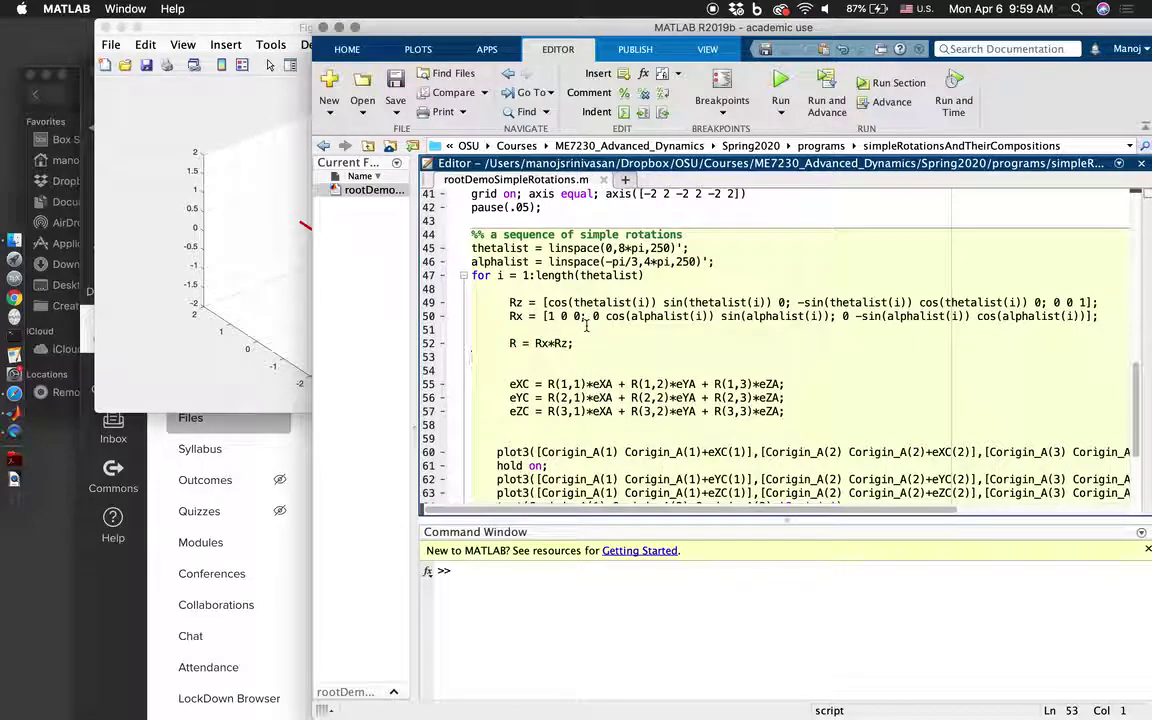
{"action": "key", "text": "BackSpace"}
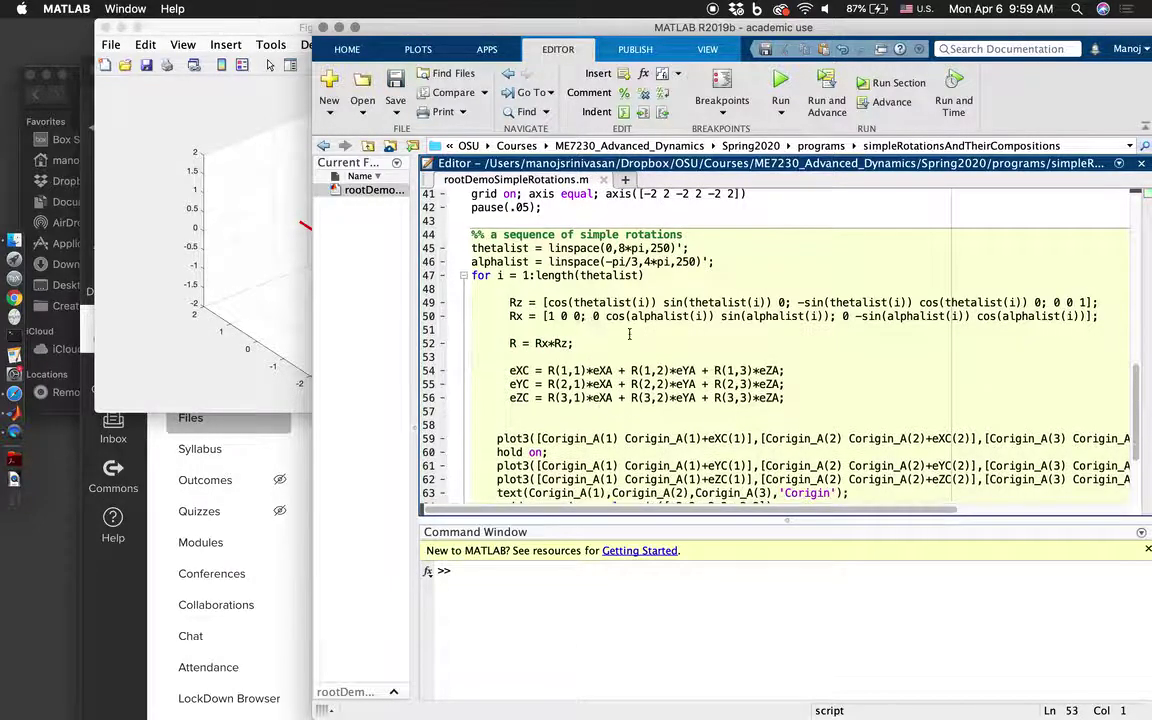
{"action": "left_click", "coordinate": [537, 344]}
{"action": "left_click_drag", "start_coordinate": [565, 344], "coordinate": [571, 343]}
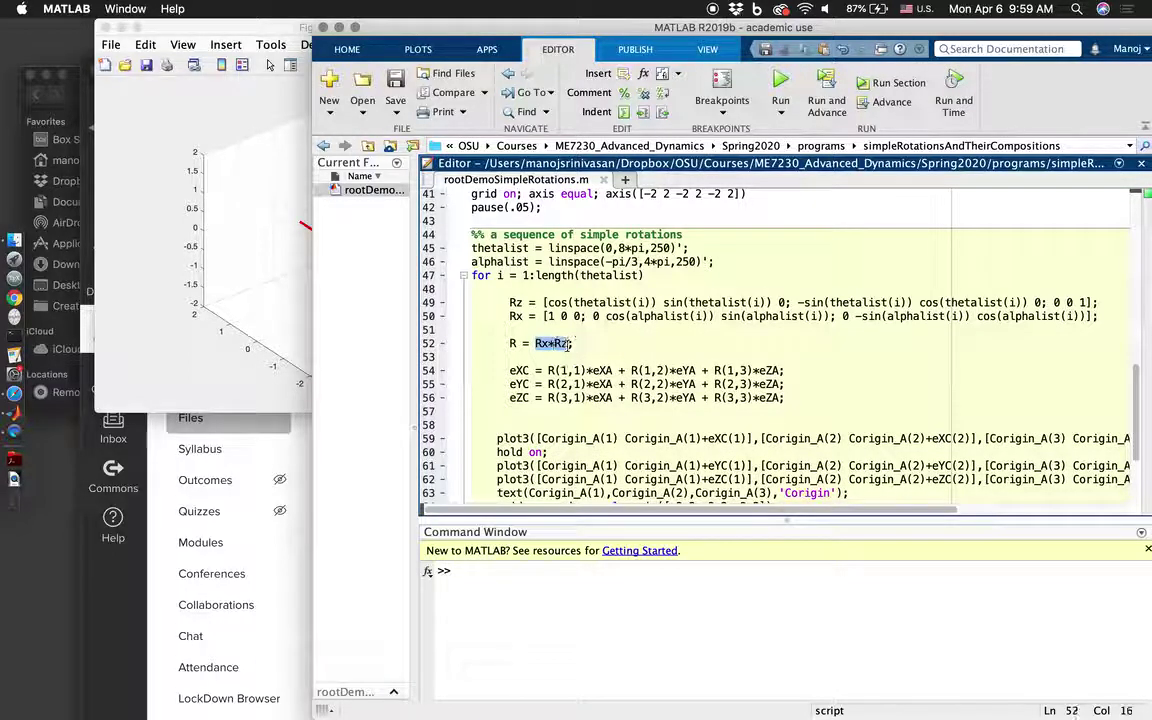
{"action": "left_click", "coordinate": [548, 371]}
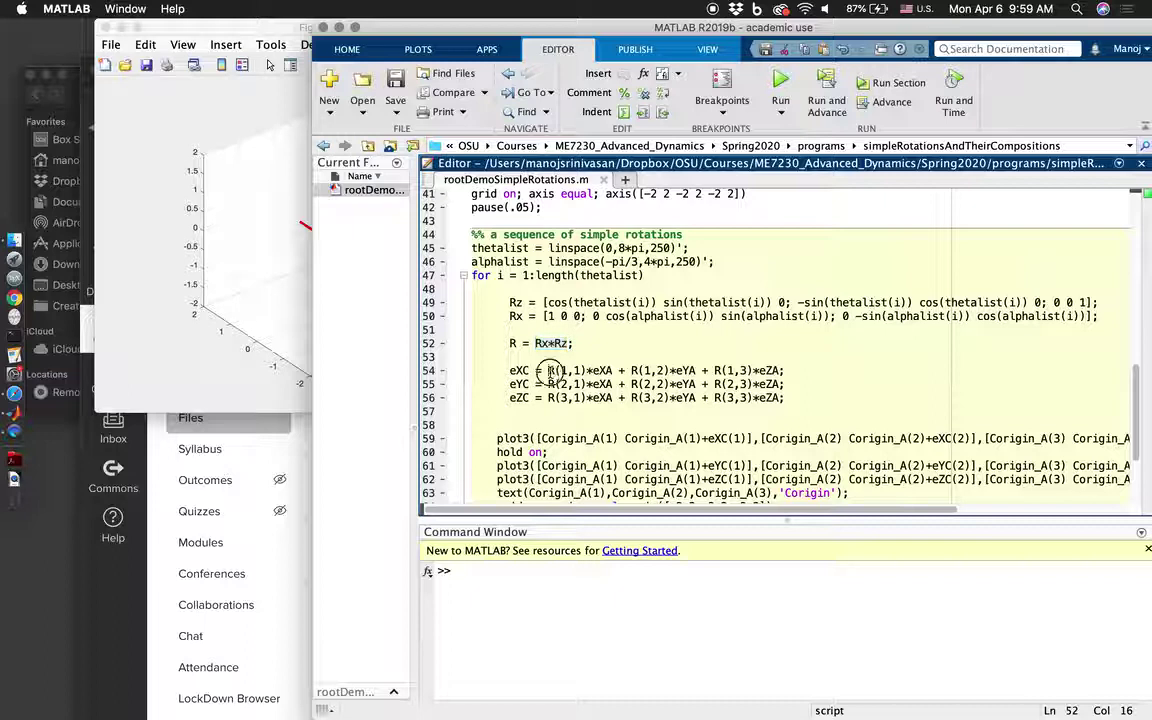
{"action": "left_click", "coordinate": [521, 405]}
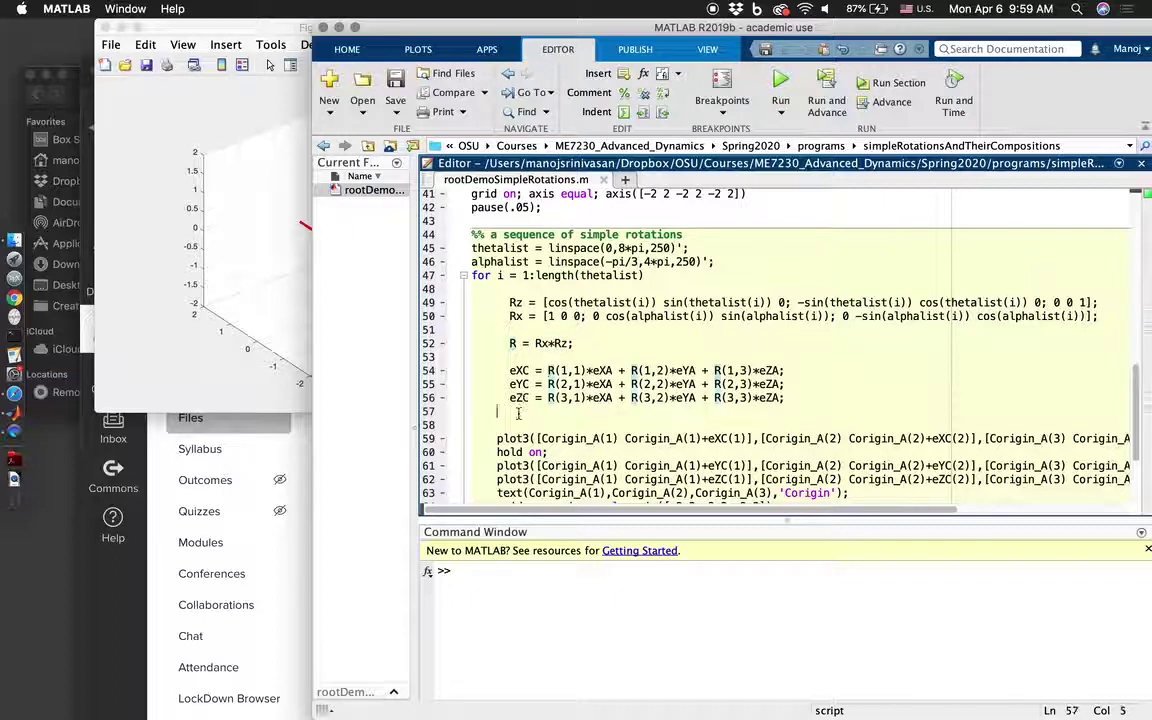
{"action": "left_click", "coordinate": [513, 343]}
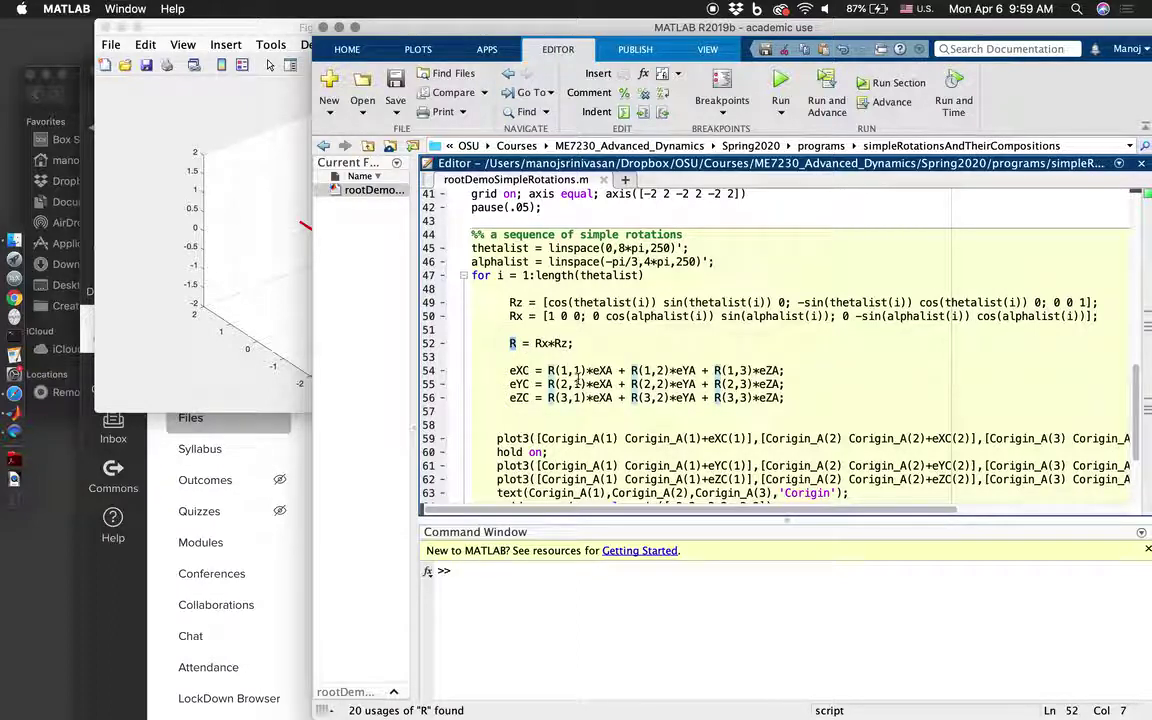
{"action": "left_click", "coordinate": [490, 425]}
{"action": "key", "text": "BackSpace"}
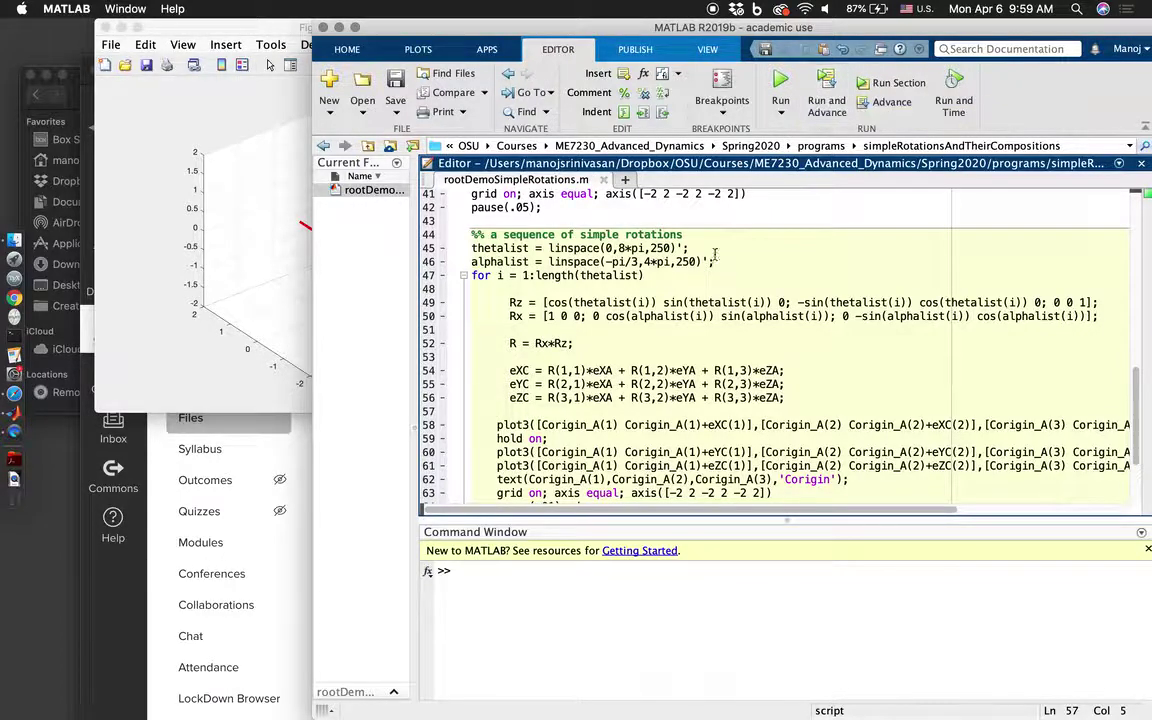
Run the reference-axes section and the Rx*Rz rotation animation section.
{"action": "scroll", "coordinate": [720, 240], "scroll_direction": "up", "scroll_amount": 15}
{"action": "left_click", "coordinate": [720, 235]}
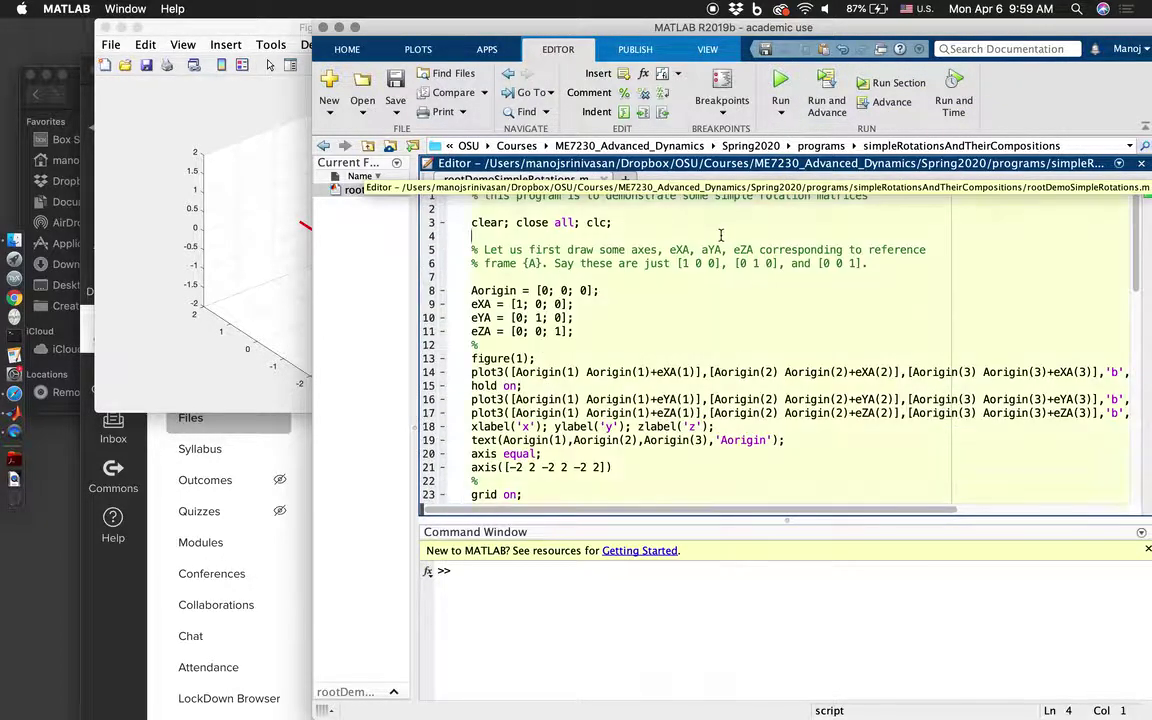
{"action": "left_click", "coordinate": [820, 103]}
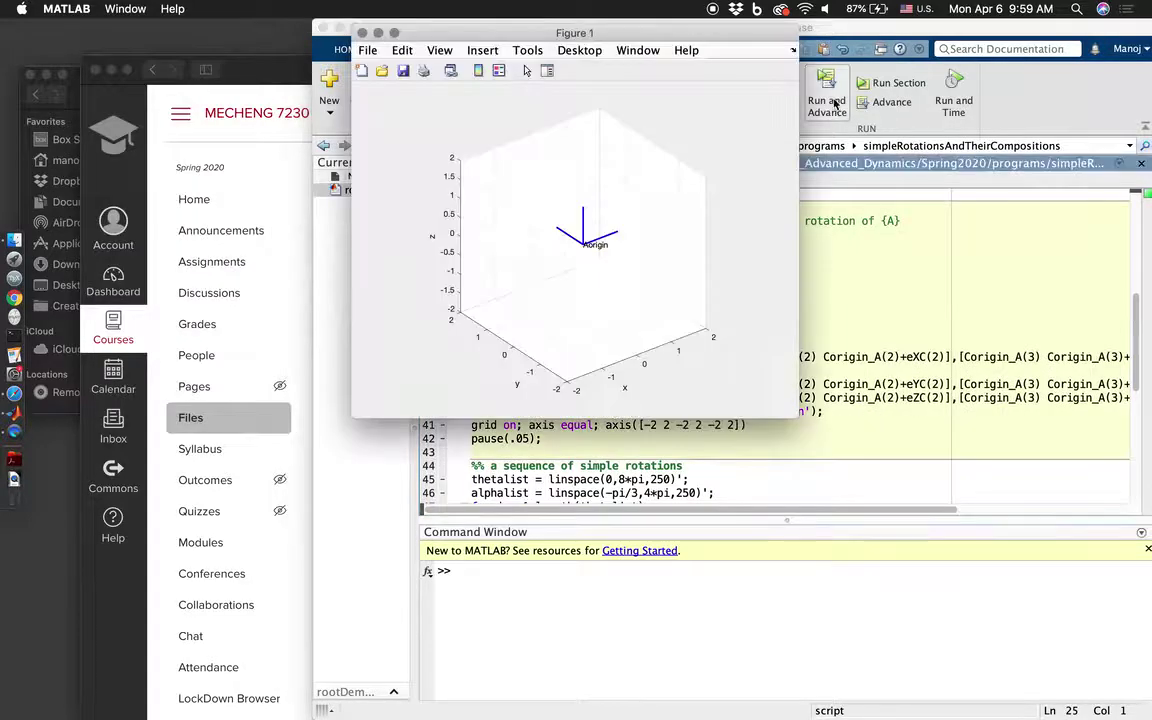
{"action": "left_click", "coordinate": [835, 105]}
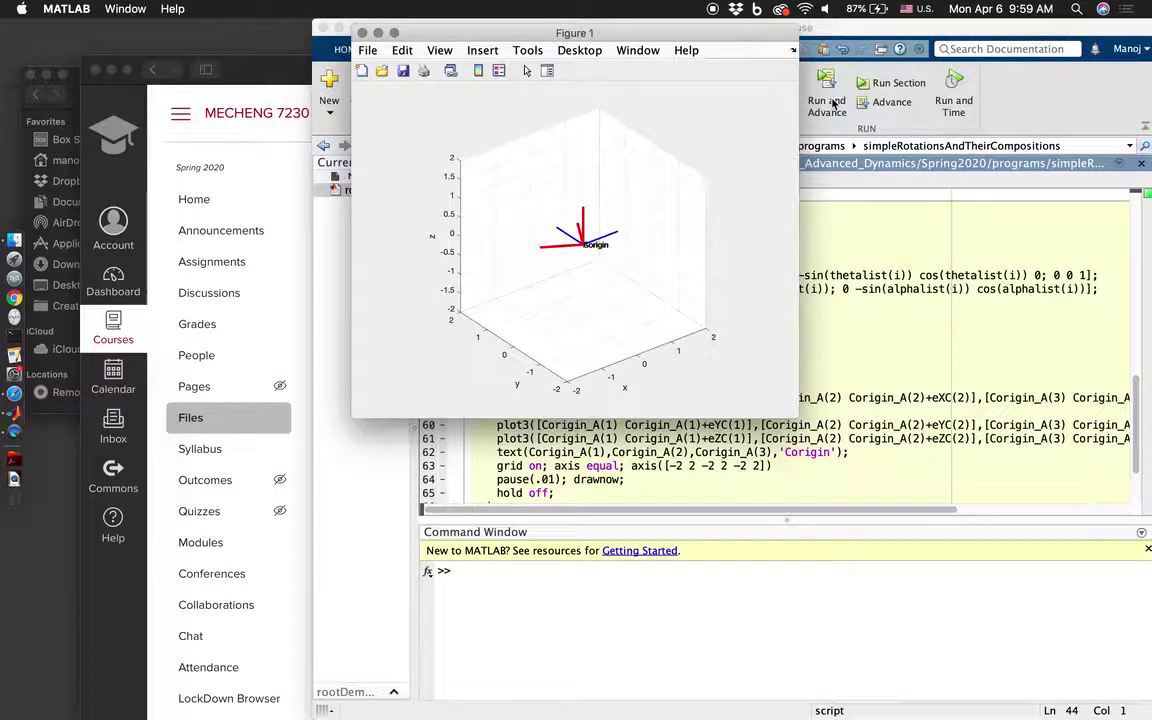
{"action": "left_click", "coordinate": [835, 103]}
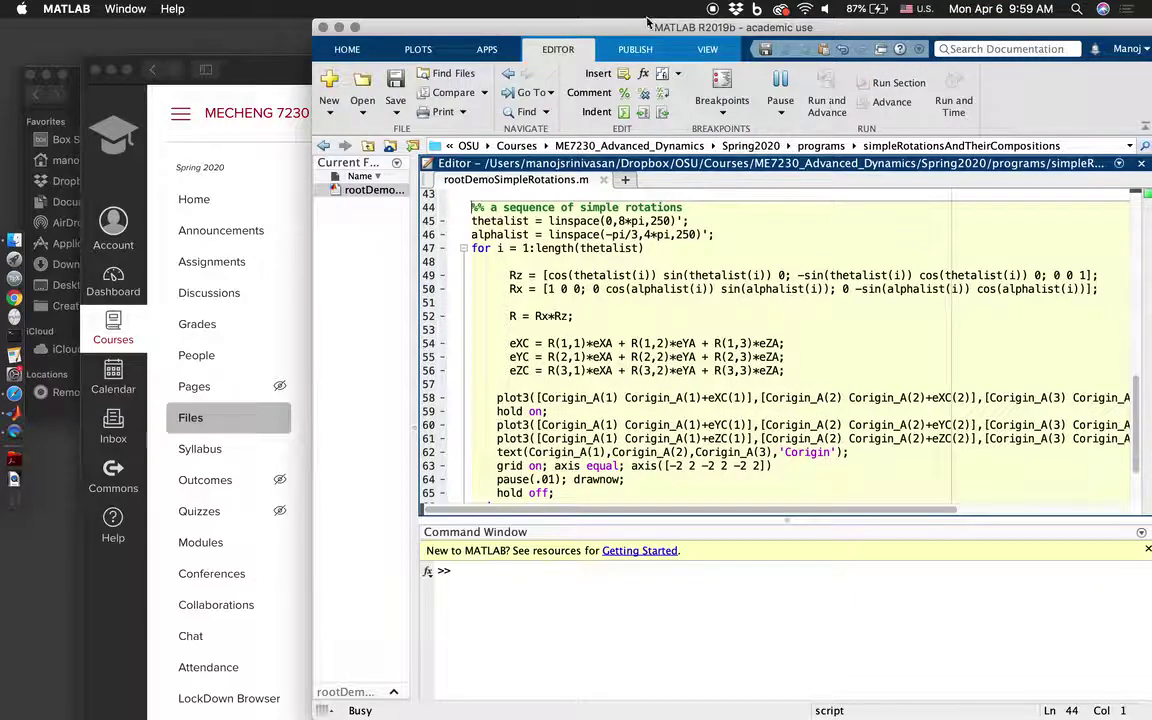
Arrange the MATLAB editor and Figure 1 windows side by side.
{"action": "left_click_drag", "start_coordinate": [580, 27], "coordinate": [953, 27]}
{"action": "left_click_drag", "start_coordinate": [645, 33], "coordinate": [602, 27]}
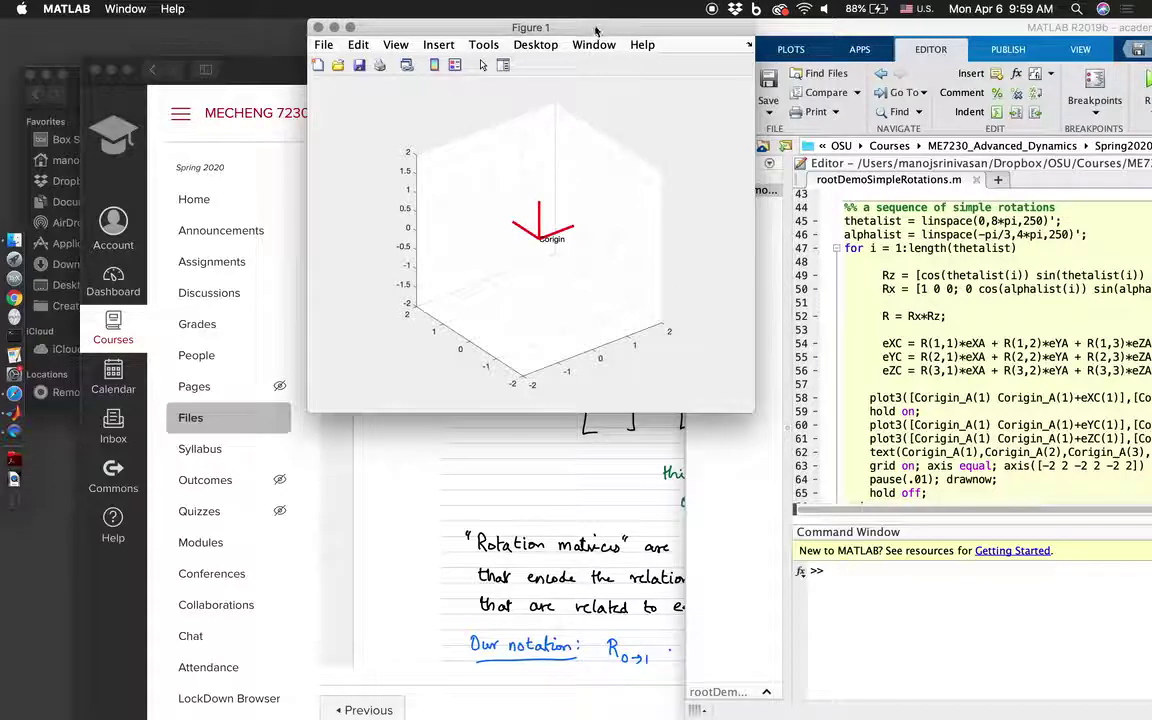
{"action": "left_click_drag", "start_coordinate": [534, 25], "coordinate": [361, 25]}
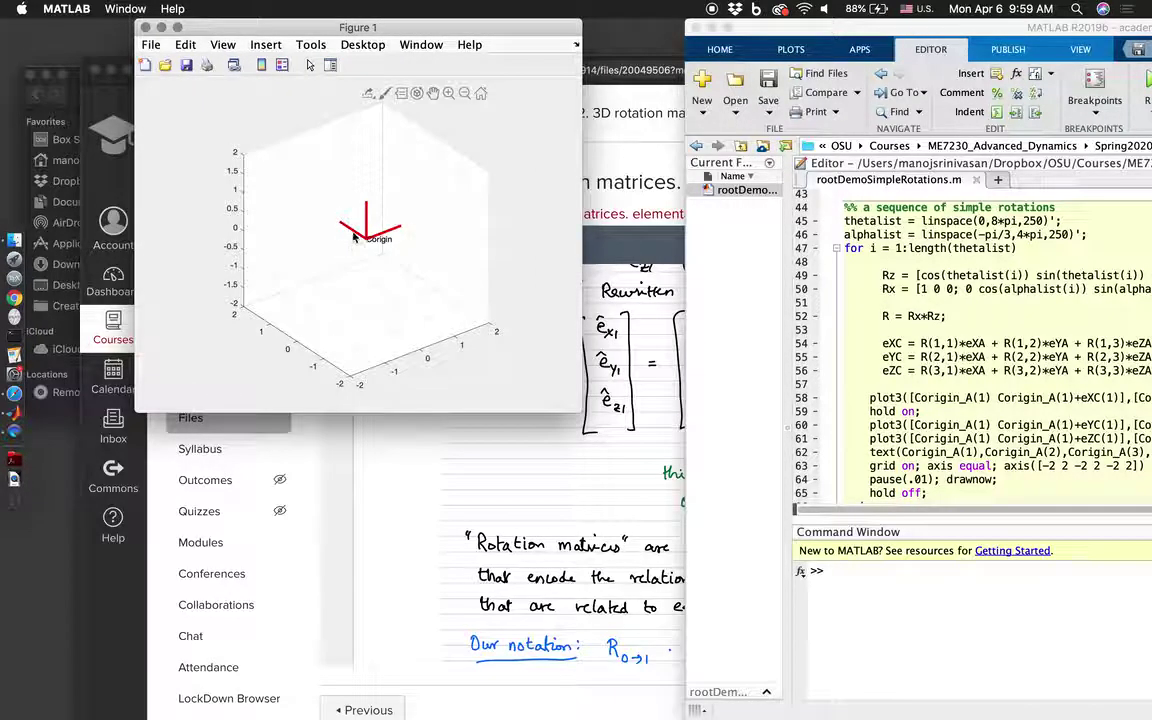
{"action": "left_click", "coordinate": [876, 28]}
{"action": "left_click_drag", "start_coordinate": [876, 28], "coordinate": [576, 28]}
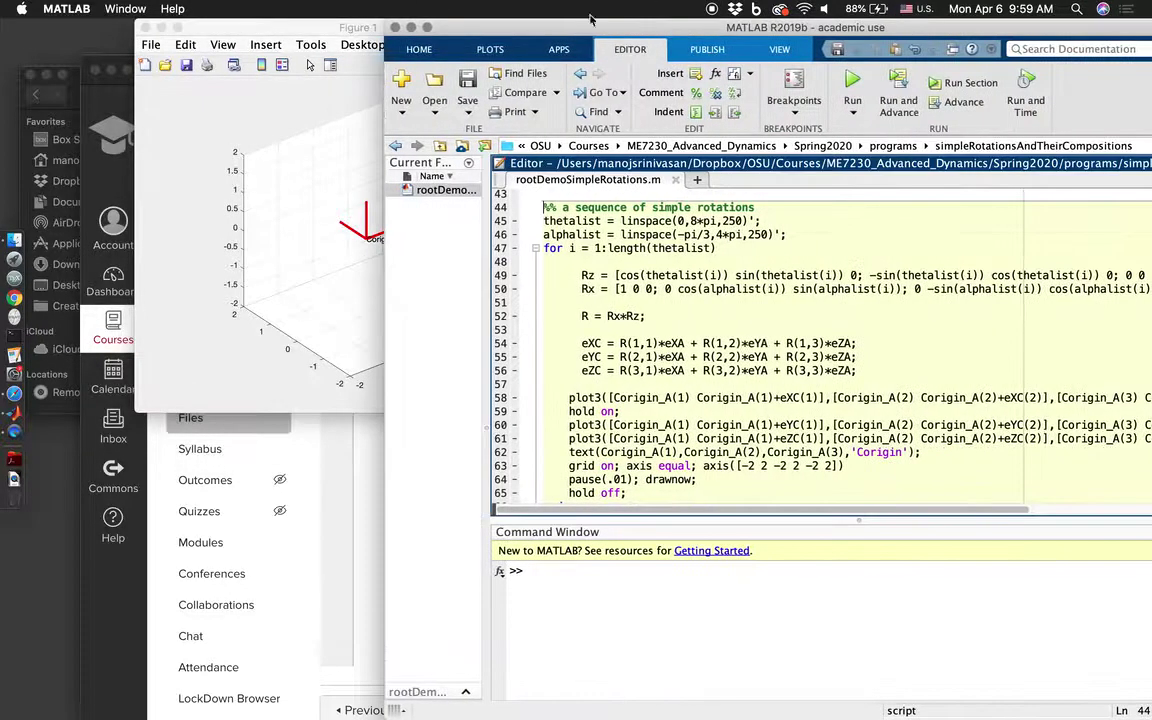
Add a commented '% Ry = [...' placeholder line after the Rx definition.
{"action": "left_click", "coordinate": [650, 316]}
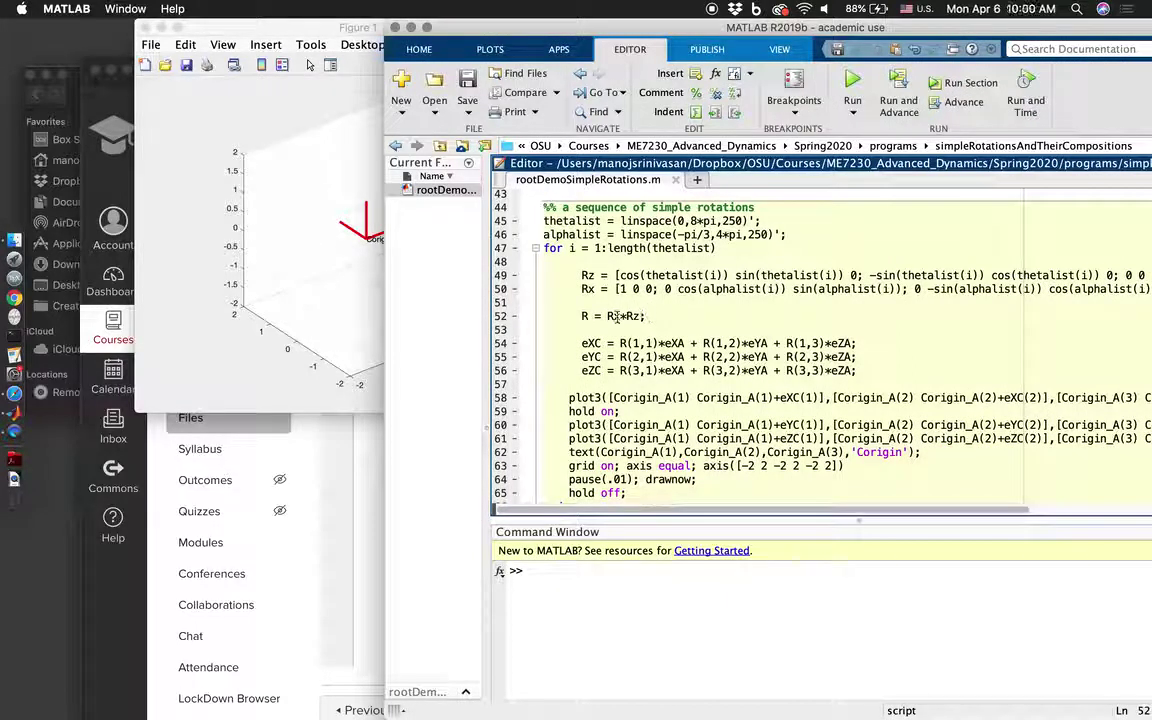
{"action": "left_click_drag", "start_coordinate": [608, 316], "coordinate": [642, 316]}
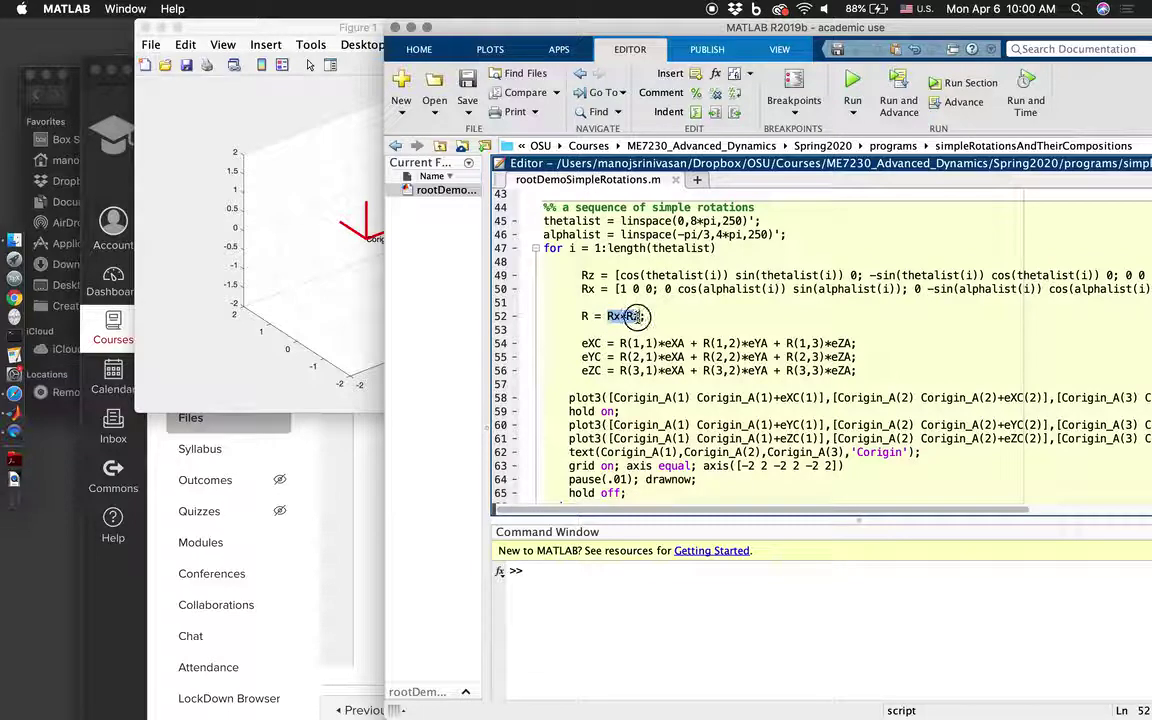
{"action": "left_click", "coordinate": [621, 301]}
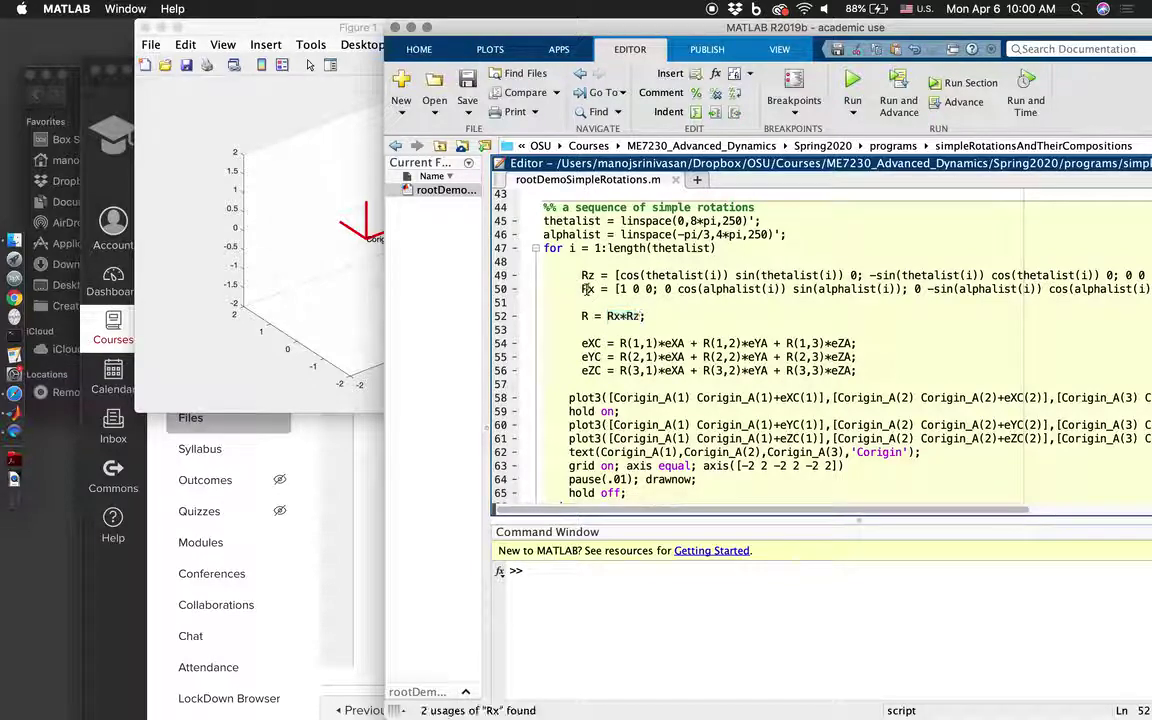
{"action": "key", "text": "Return"}
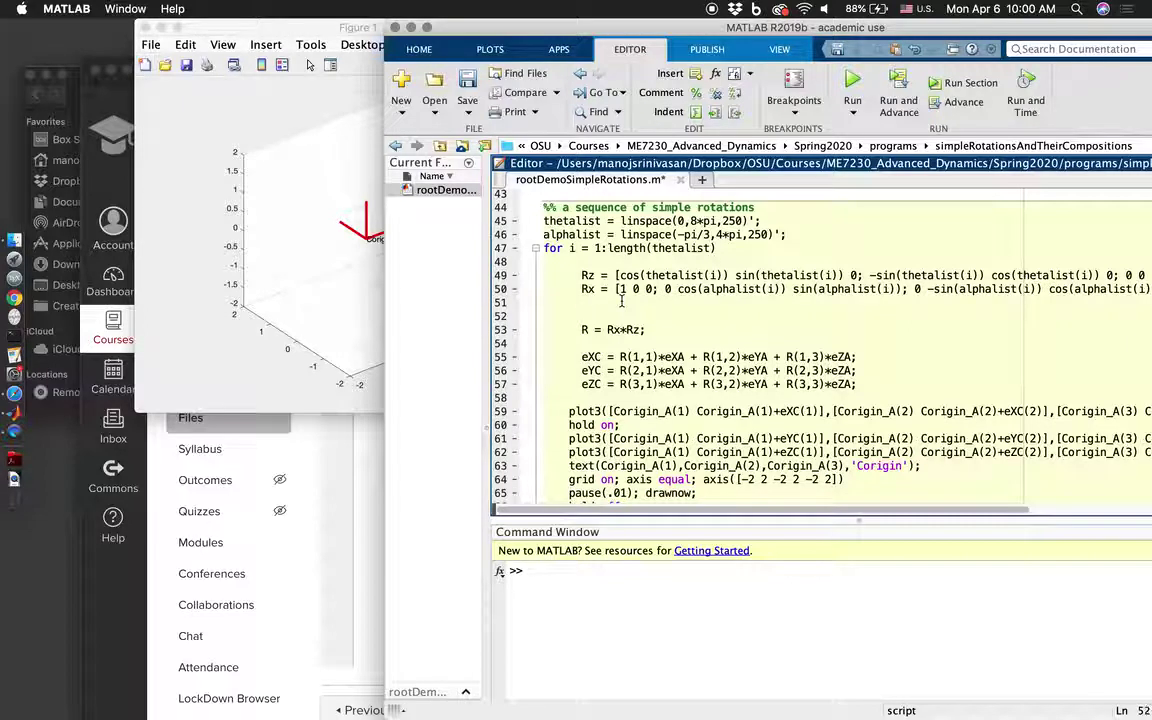
{"action": "key", "text": "Tab"}
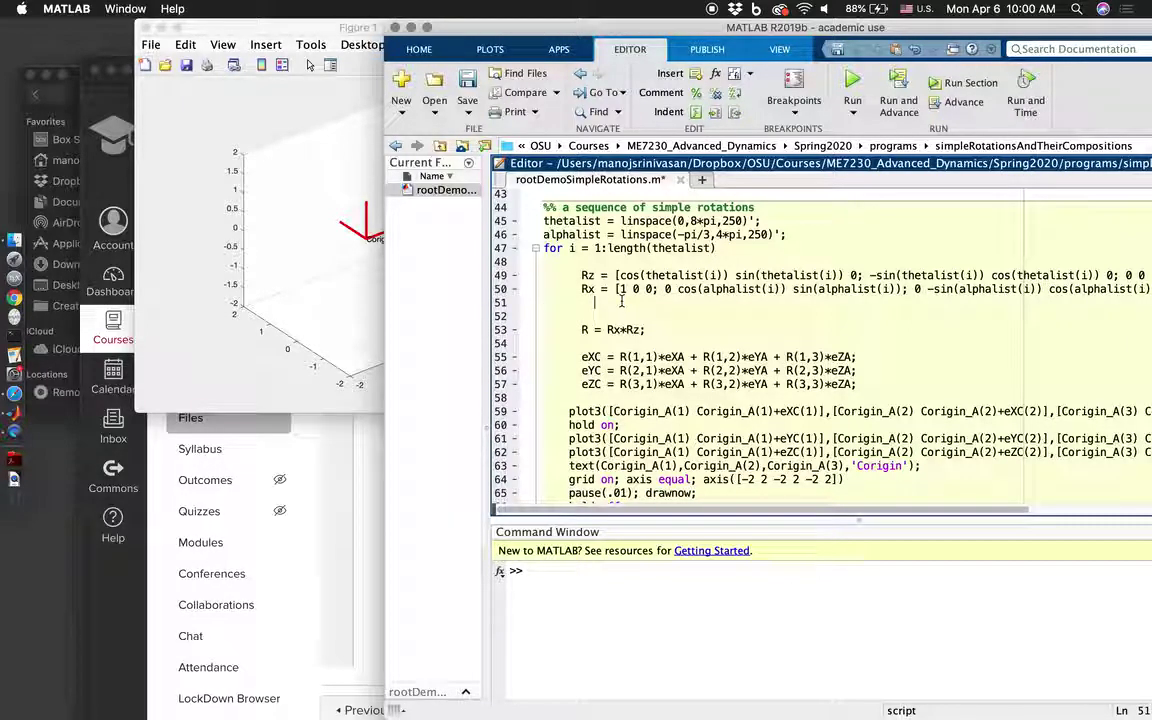
{"action": "type", "text": "Ry "}
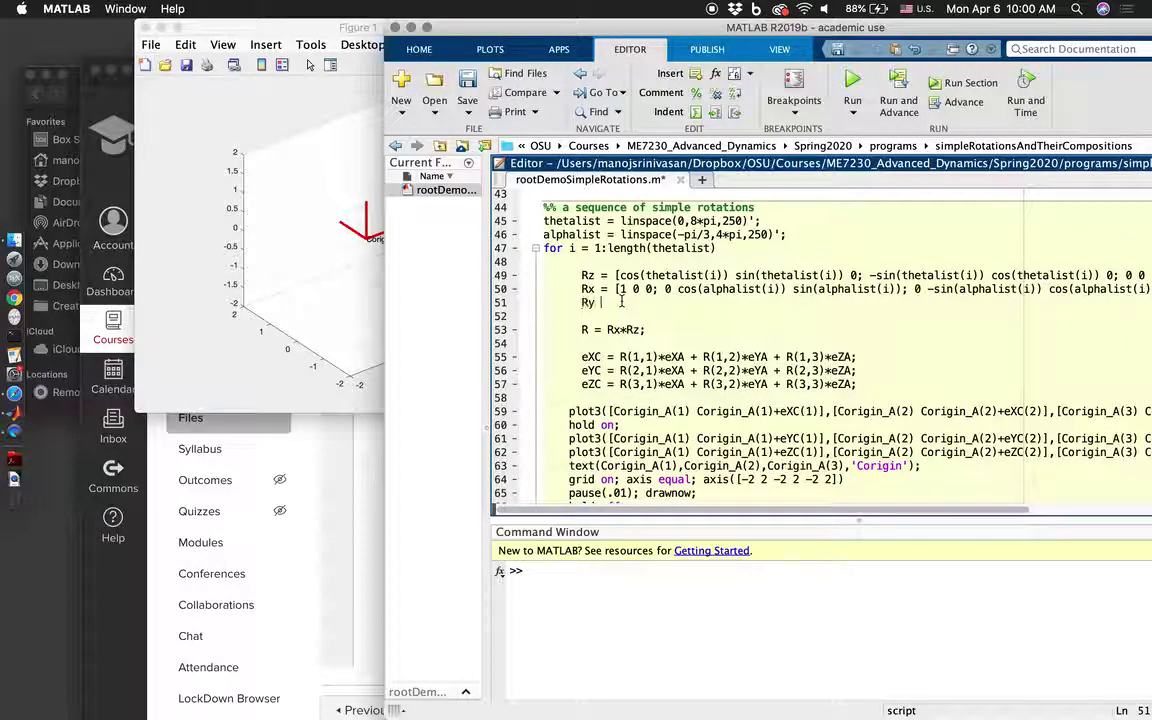
{"action": "type", "text": "= [..."}
{"action": "key", "text": "super+slash"}
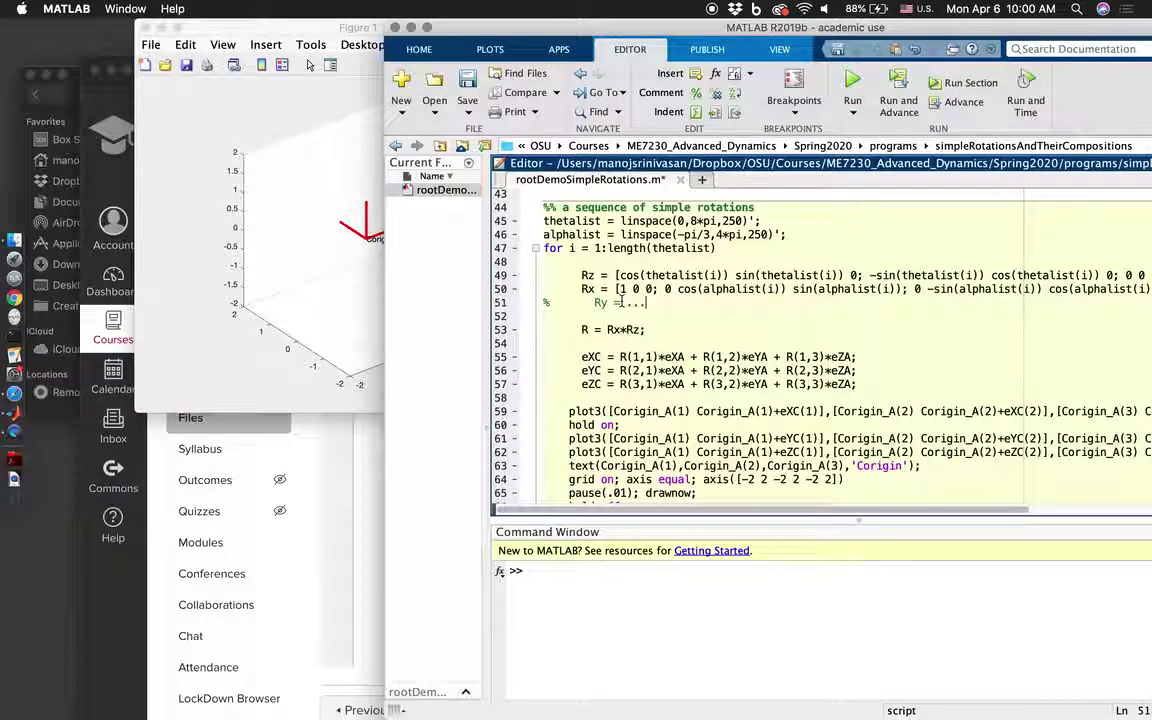
Duplicate 'R = Rx*Rz;' as 'R = Rx*Rz*Ry;', save, and comment the copy out.
{"action": "left_click", "coordinate": [651, 333]}
{"action": "triple_click", "coordinate": [651, 333]}
{"action": "key", "text": "super+c"}
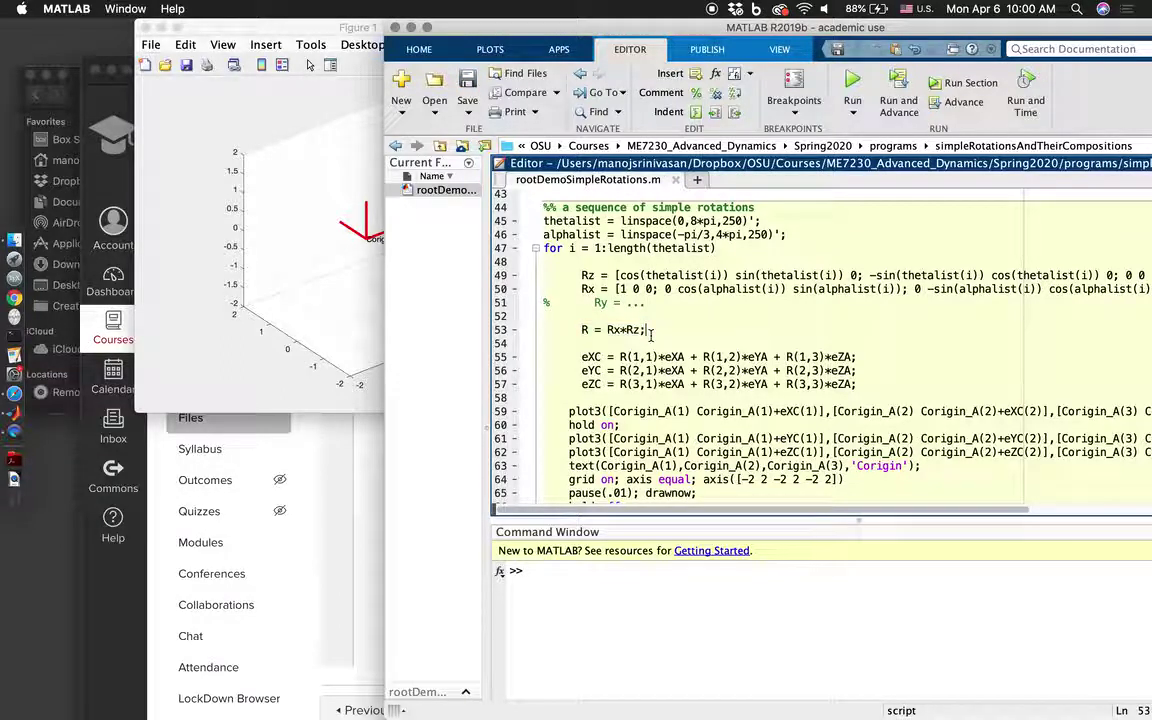
{"action": "key", "text": "Return"}
{"action": "key", "text": "super+v"}
{"action": "key", "text": "Left"}
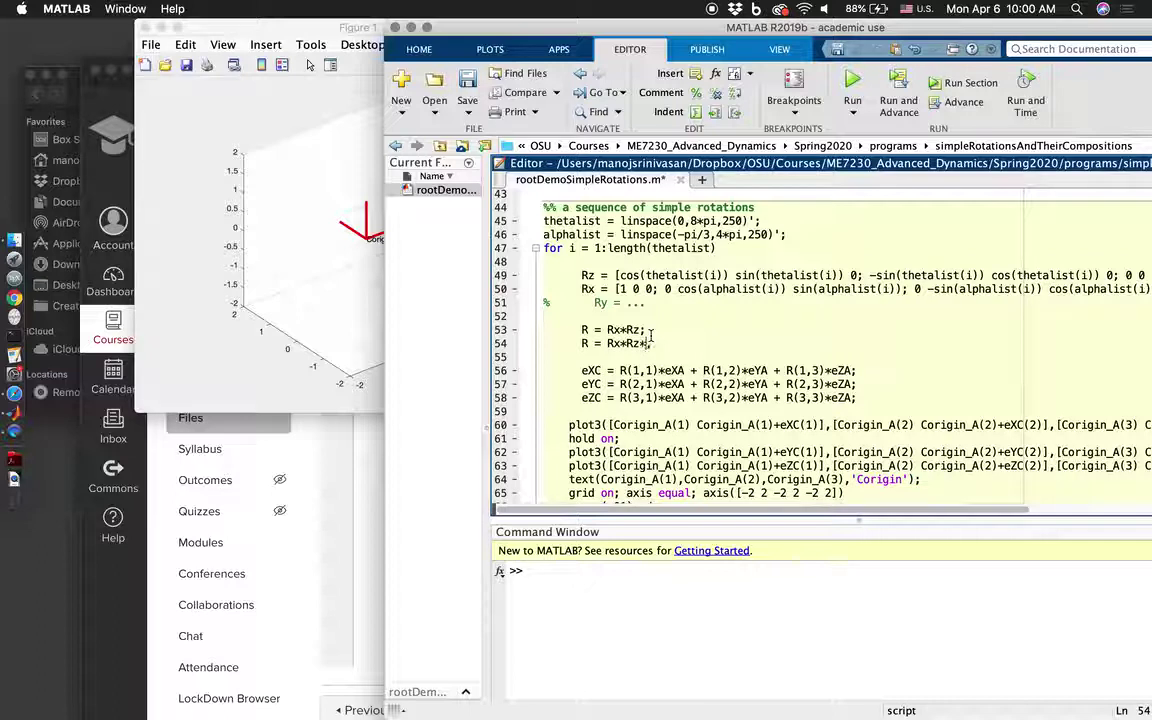
{"action": "type", "text": "*"}
{"action": "type", "text": "Ry"}
{"action": "key", "text": "super+s"}
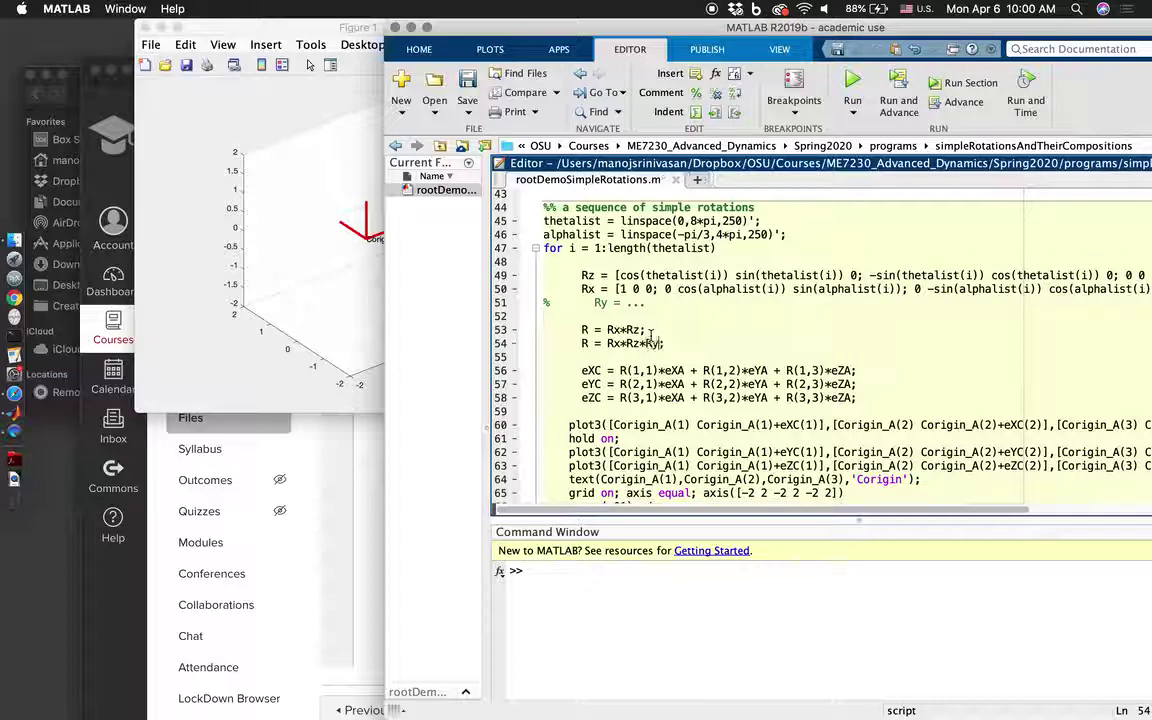
{"action": "key", "text": "super+slash"}
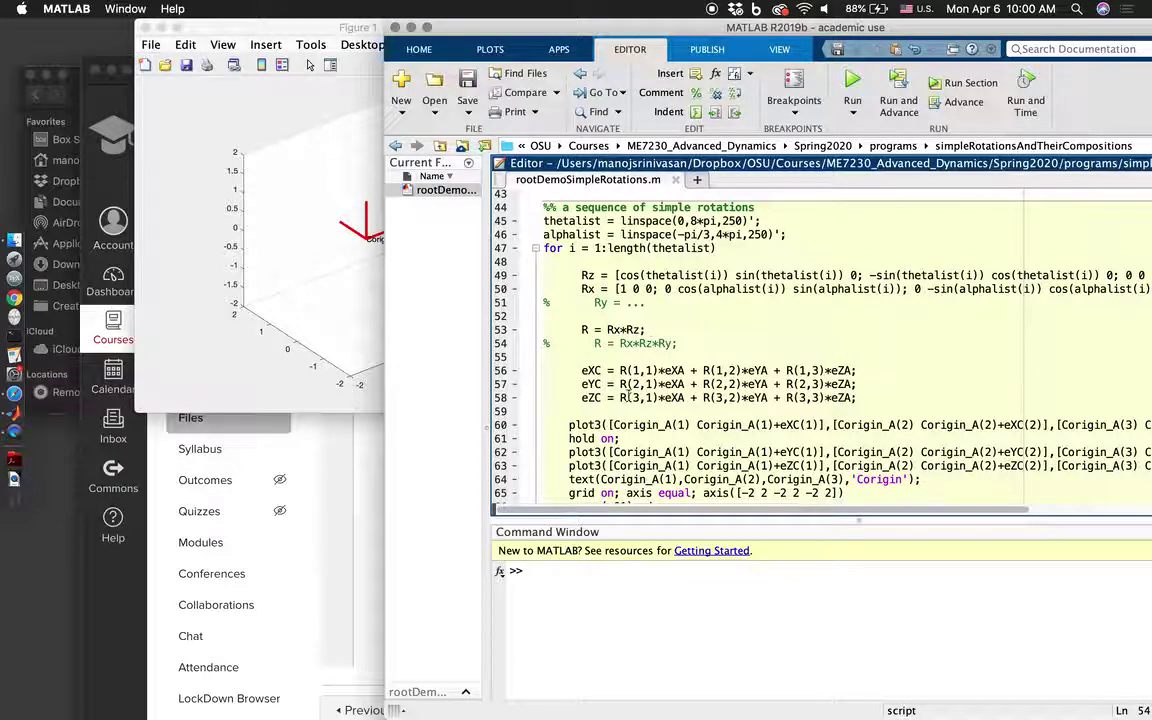
{"action": "double_click", "coordinate": [624, 343]}
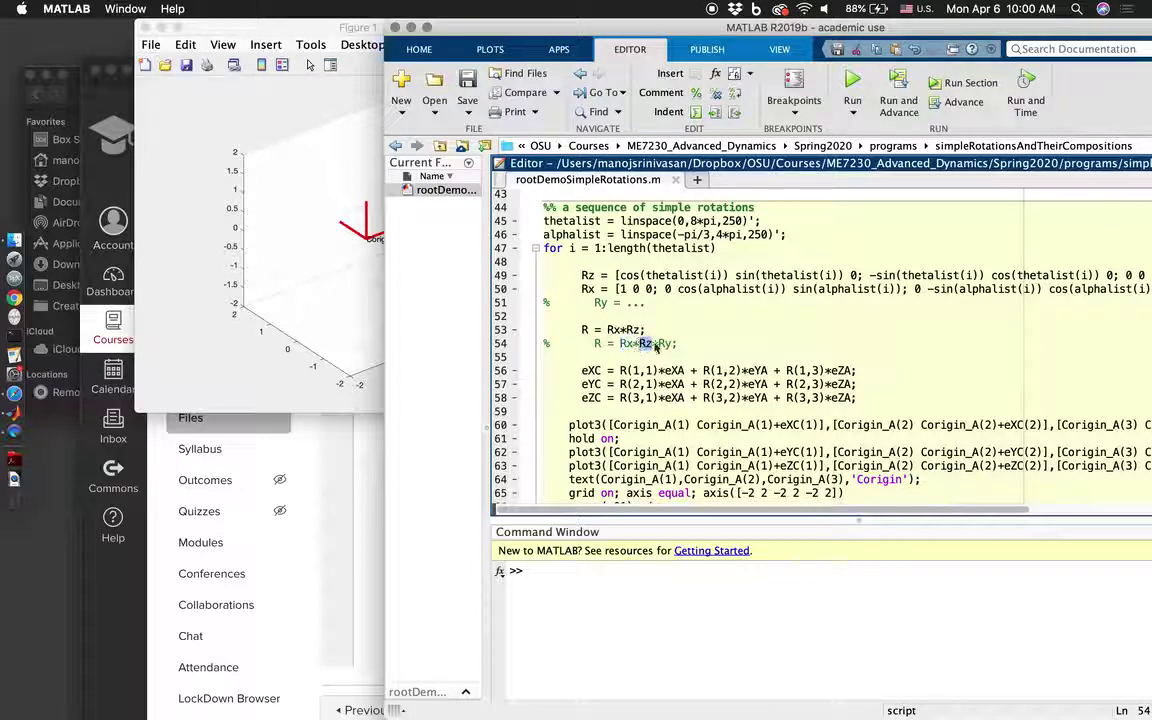
{"action": "left_click", "coordinate": [672, 343]}
{"action": "double_click", "coordinate": [662, 343]}
{"action": "left_click", "coordinate": [617, 350]}
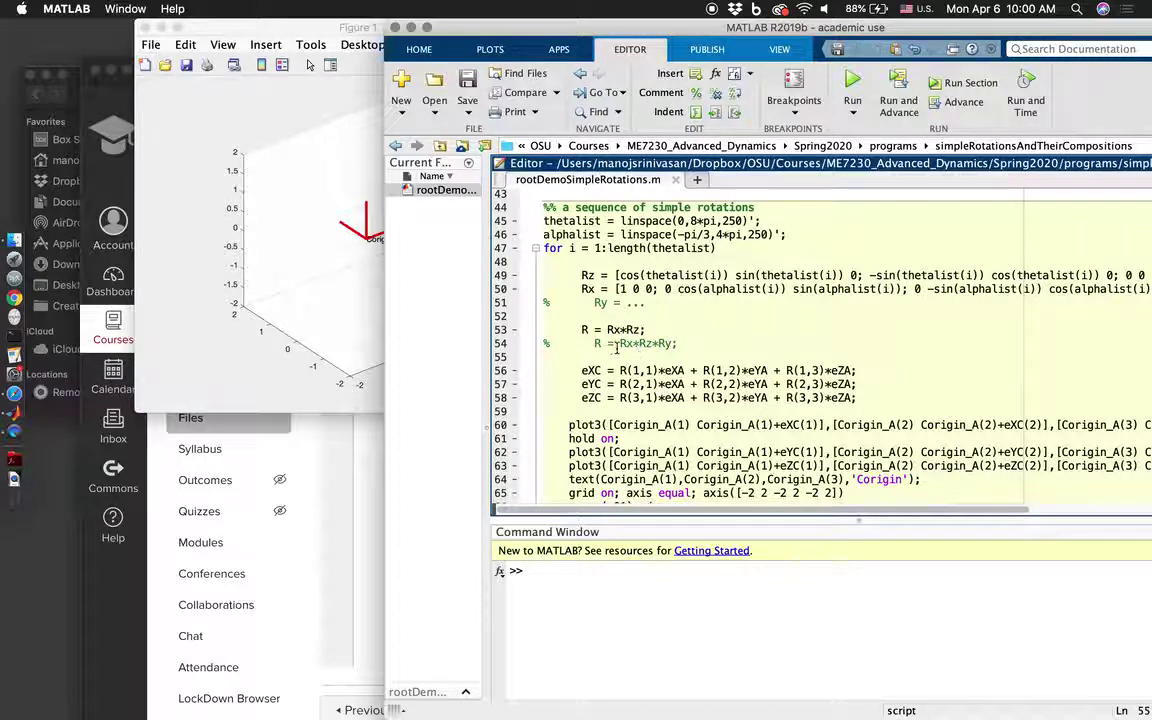
{"action": "left_click", "coordinate": [327, 307]}
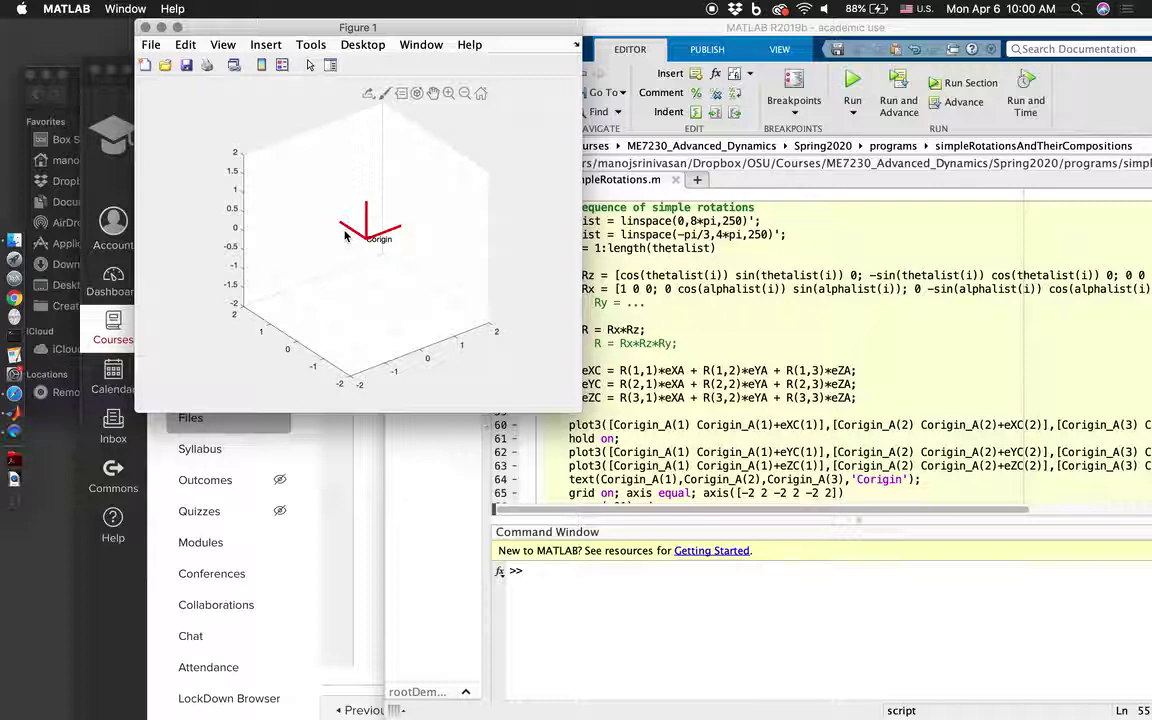
{"action": "left_click", "coordinate": [764, 345]}
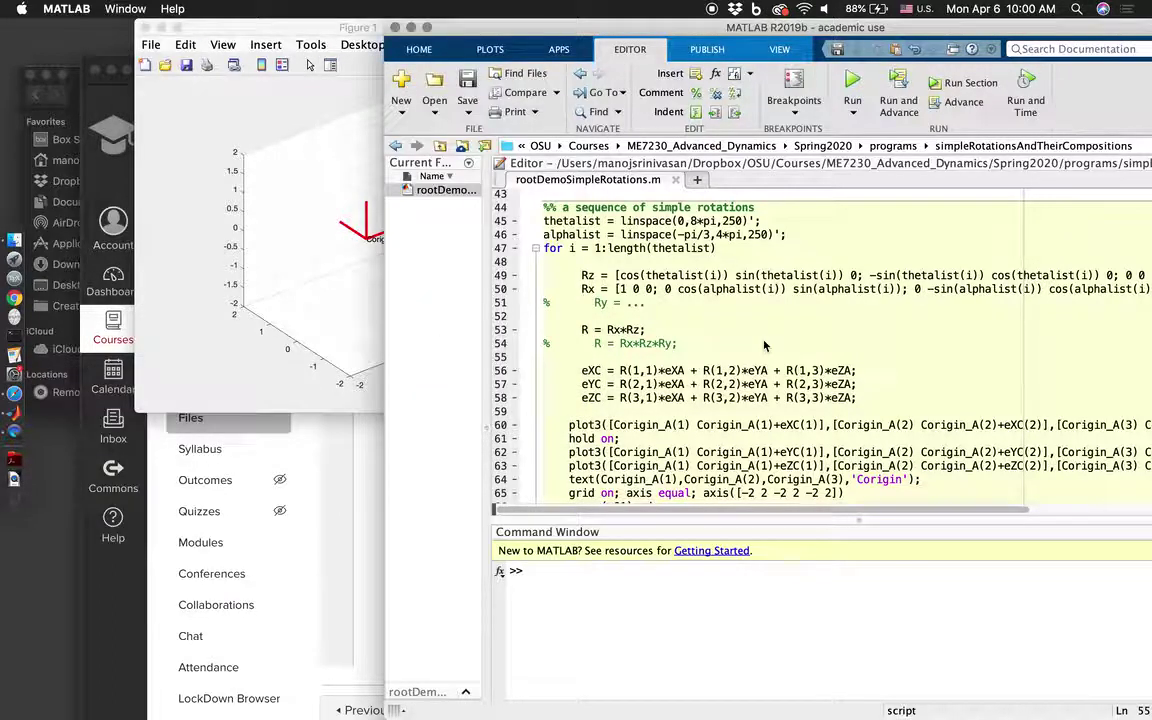
{"action": "left_click", "coordinate": [633, 350]}
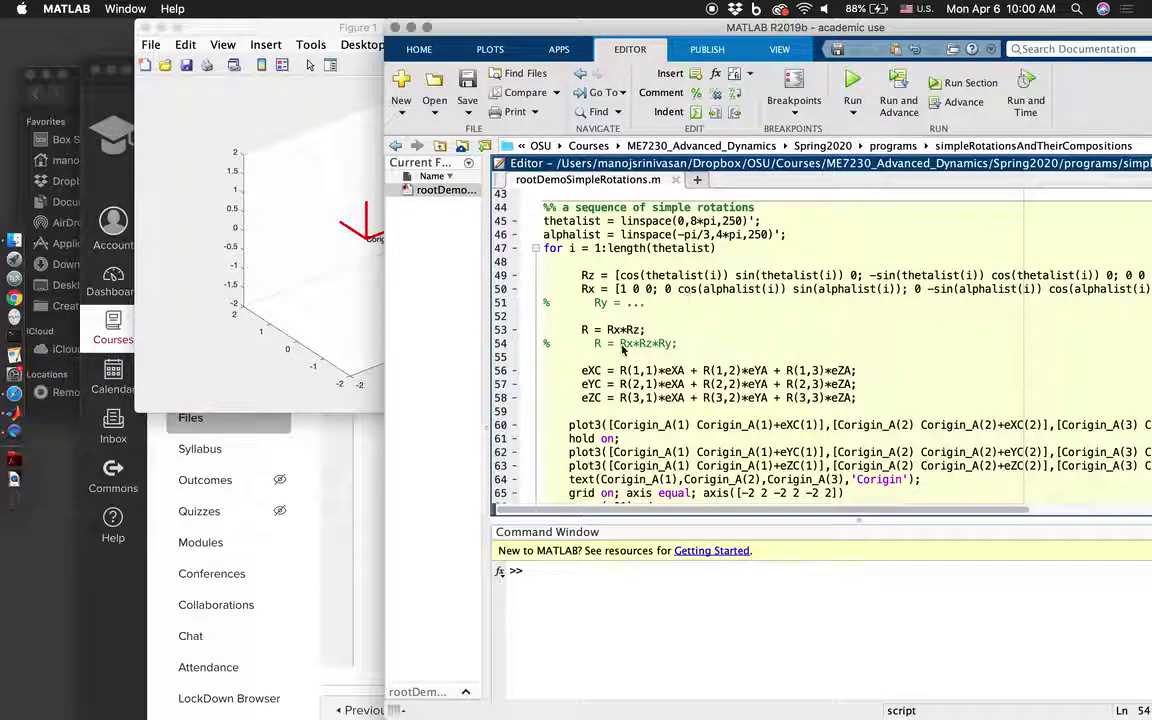
{"action": "left_click_drag", "start_coordinate": [596, 347], "coordinate": [676, 344]}
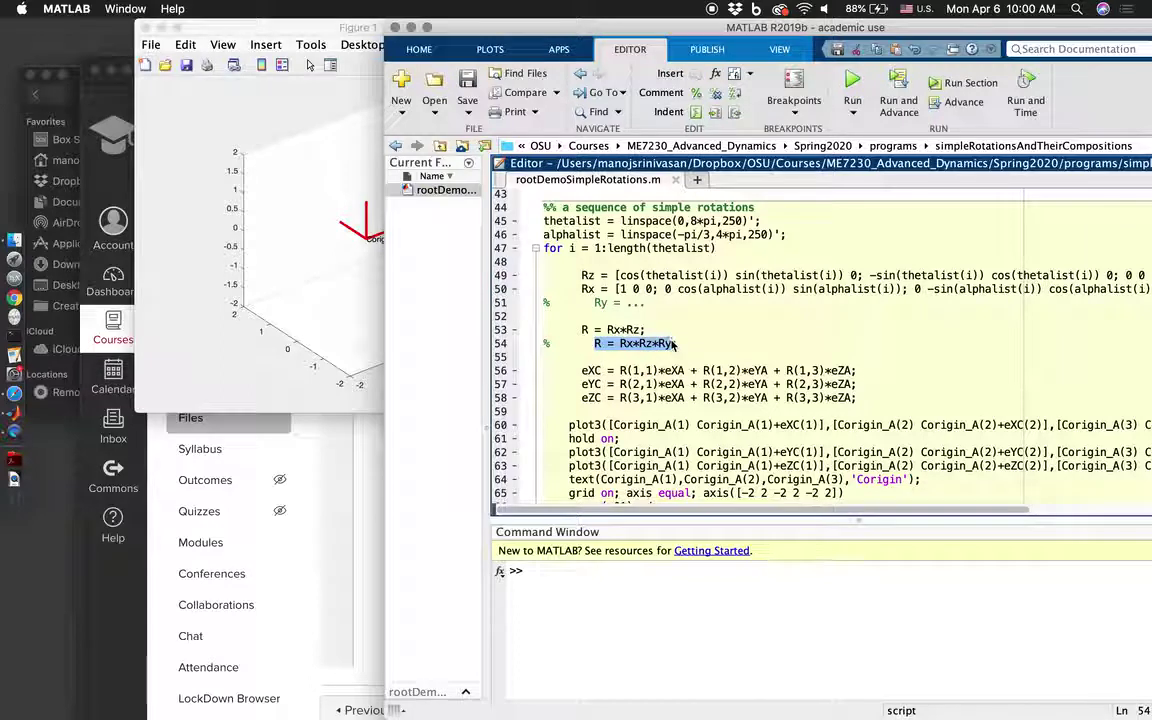
{"action": "left_click", "coordinate": [620, 345]}
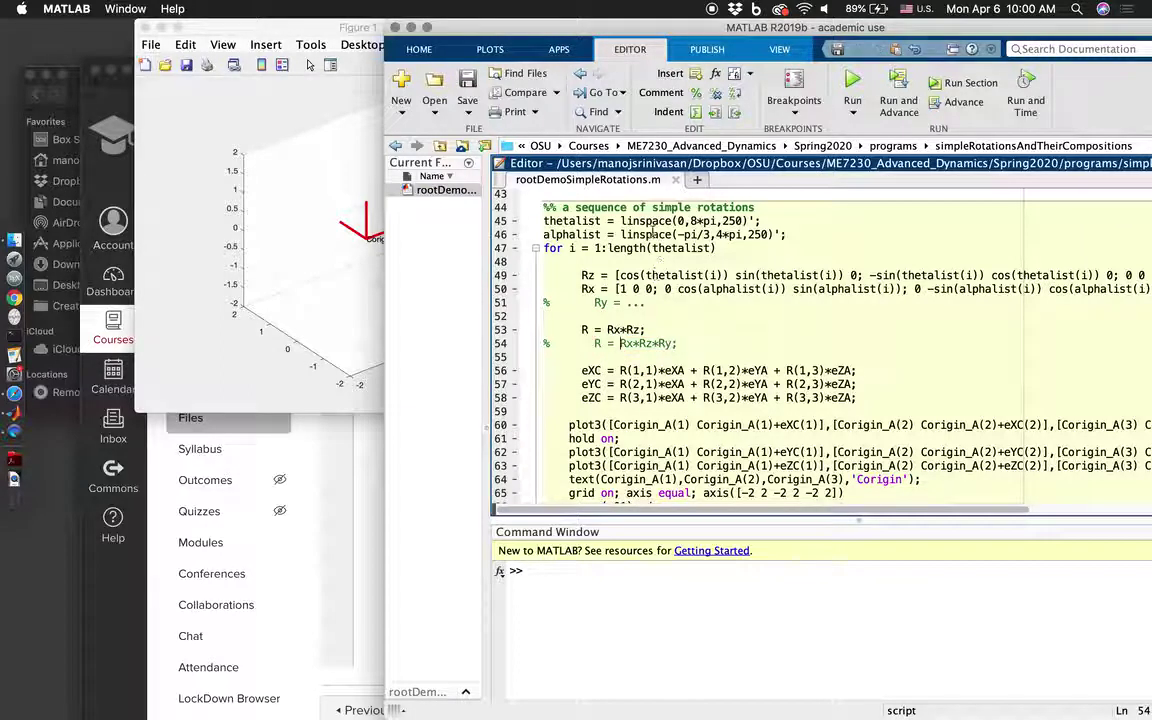
{"action": "double_click", "coordinate": [626, 344]}
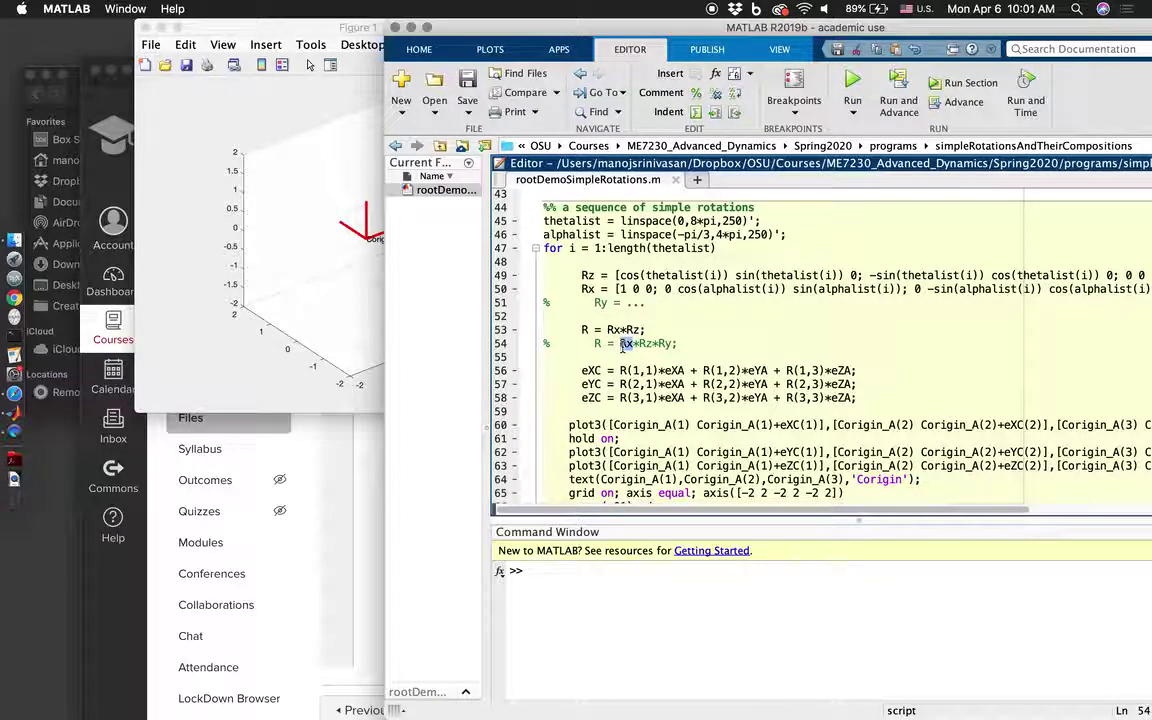
{"action": "double_click", "coordinate": [646, 343]}
{"action": "double_click", "coordinate": [663, 343]}
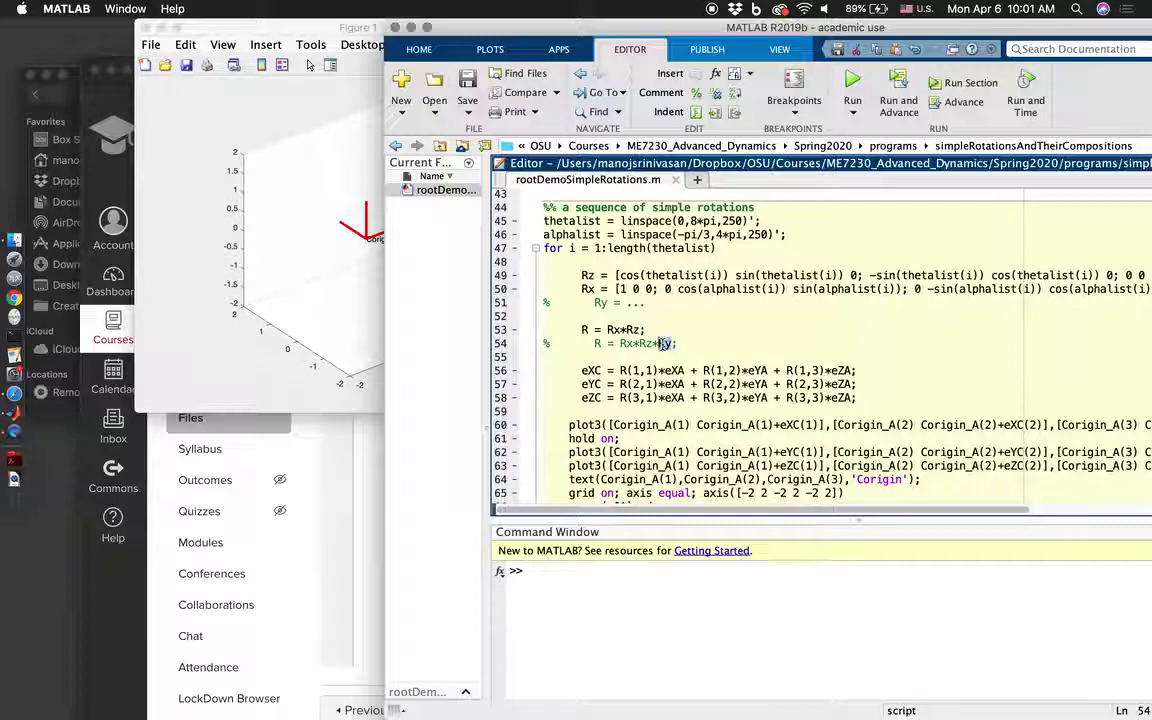
{"action": "left_click", "coordinate": [598, 343]}
{"action": "left_click_drag", "start_coordinate": [620, 343], "coordinate": [671, 344]}
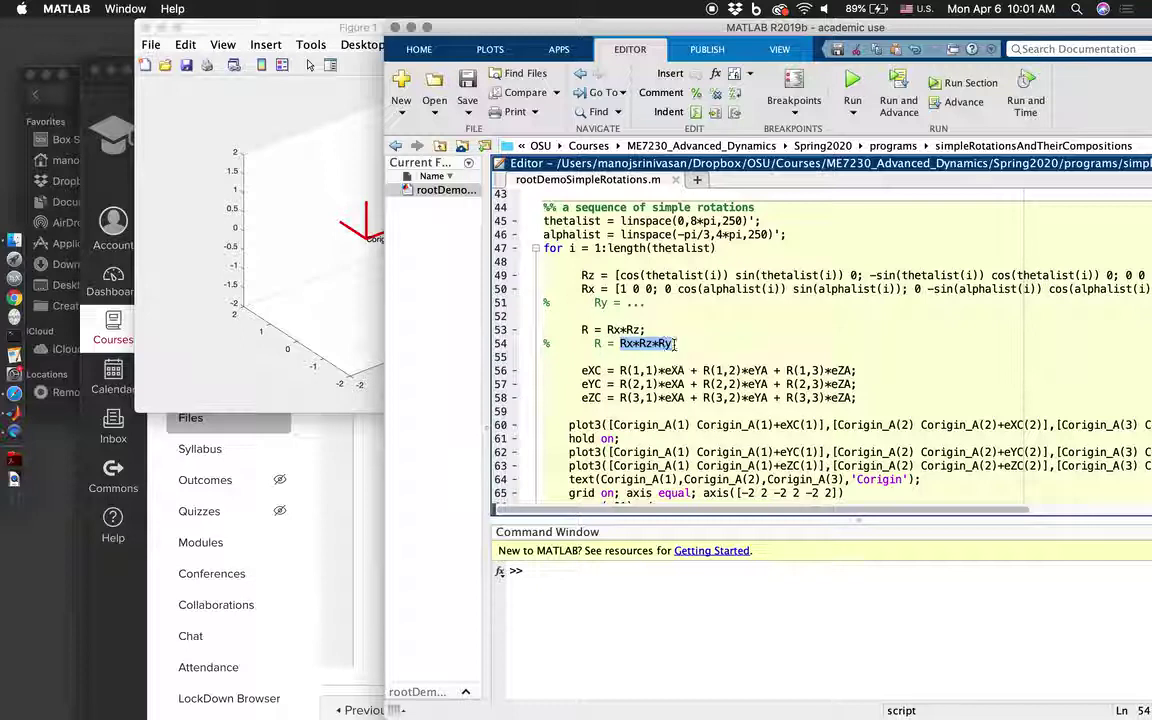
{"action": "left_click", "coordinate": [620, 347]}
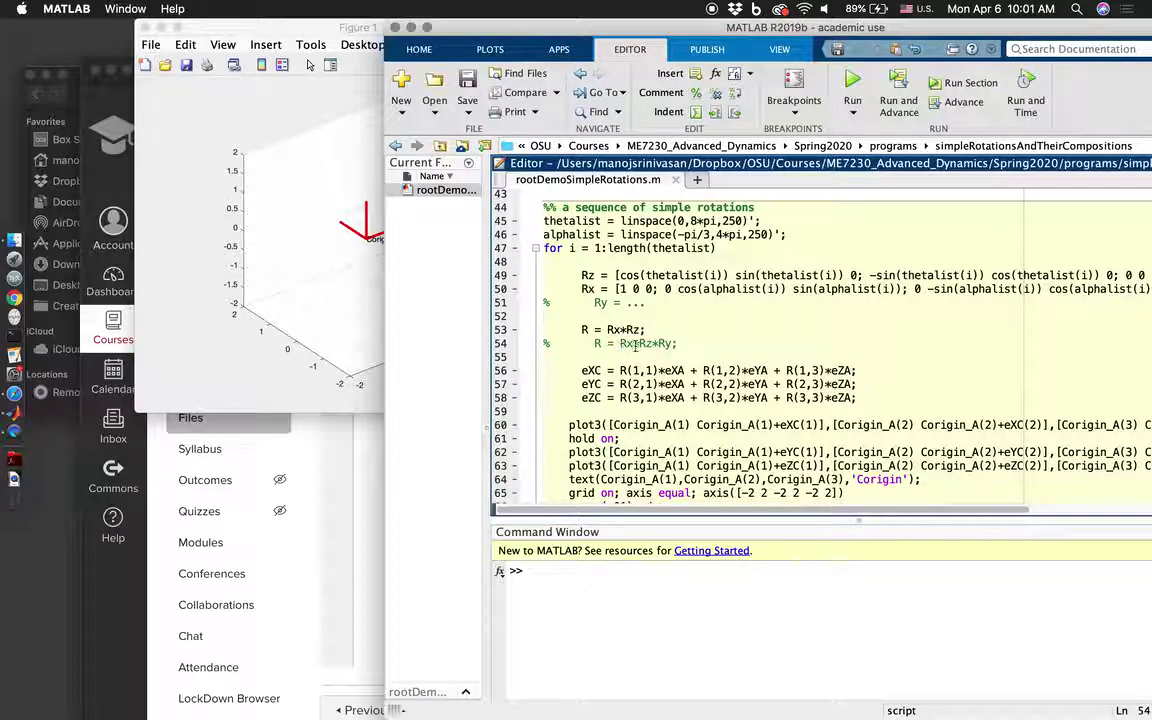
{"action": "left_click", "coordinate": [636, 344]}
{"action": "double_click", "coordinate": [626, 344]}
{"action": "double_click", "coordinate": [664, 344]}
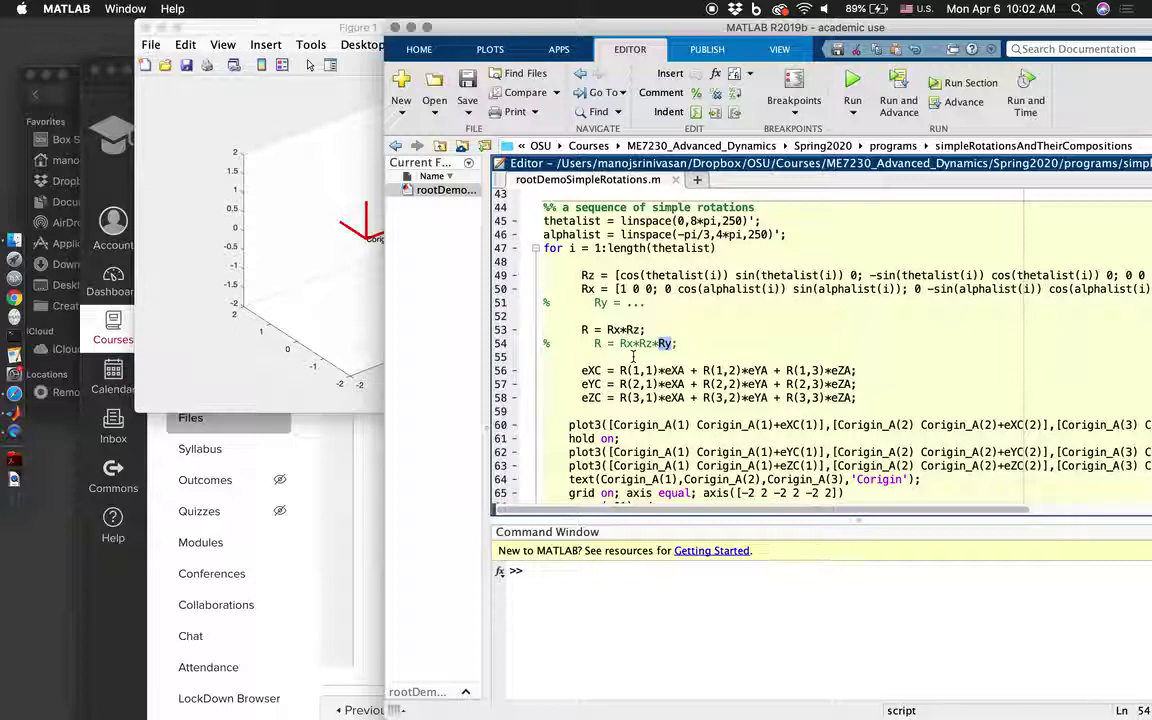
{"action": "left_click", "coordinate": [265, 273]}
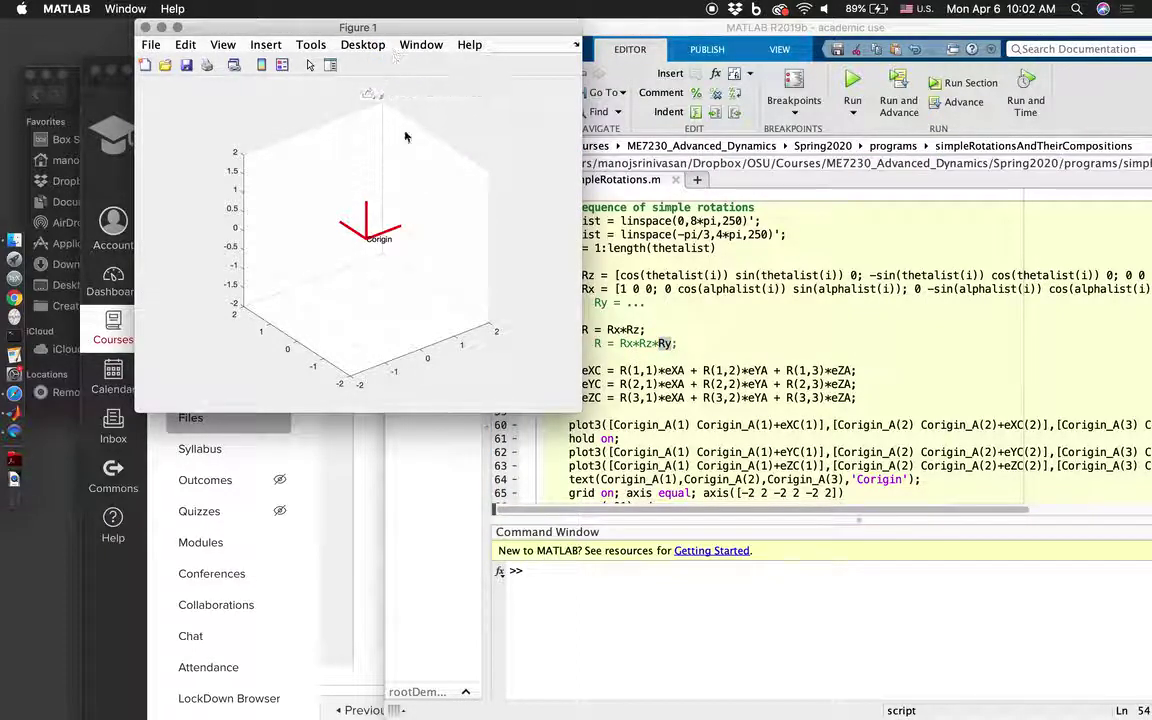
{"action": "left_click", "coordinate": [647, 329]}
{"action": "left_click", "coordinate": [291, 252]}
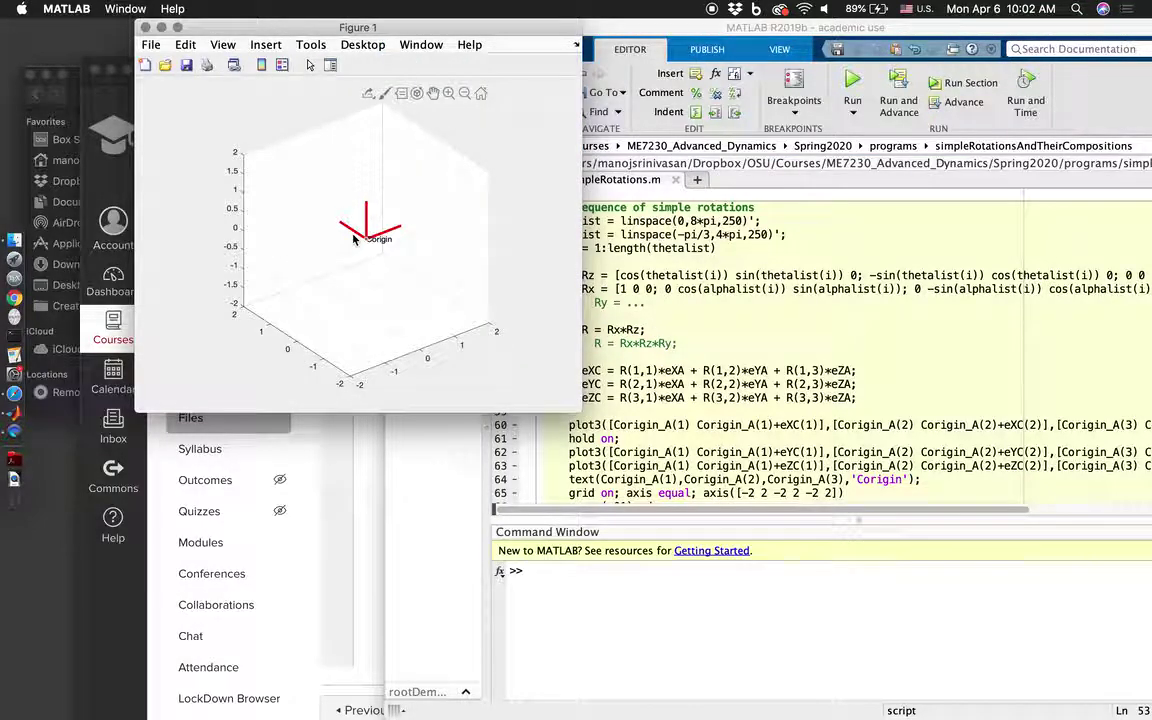
{"action": "left_click", "coordinate": [668, 329]}
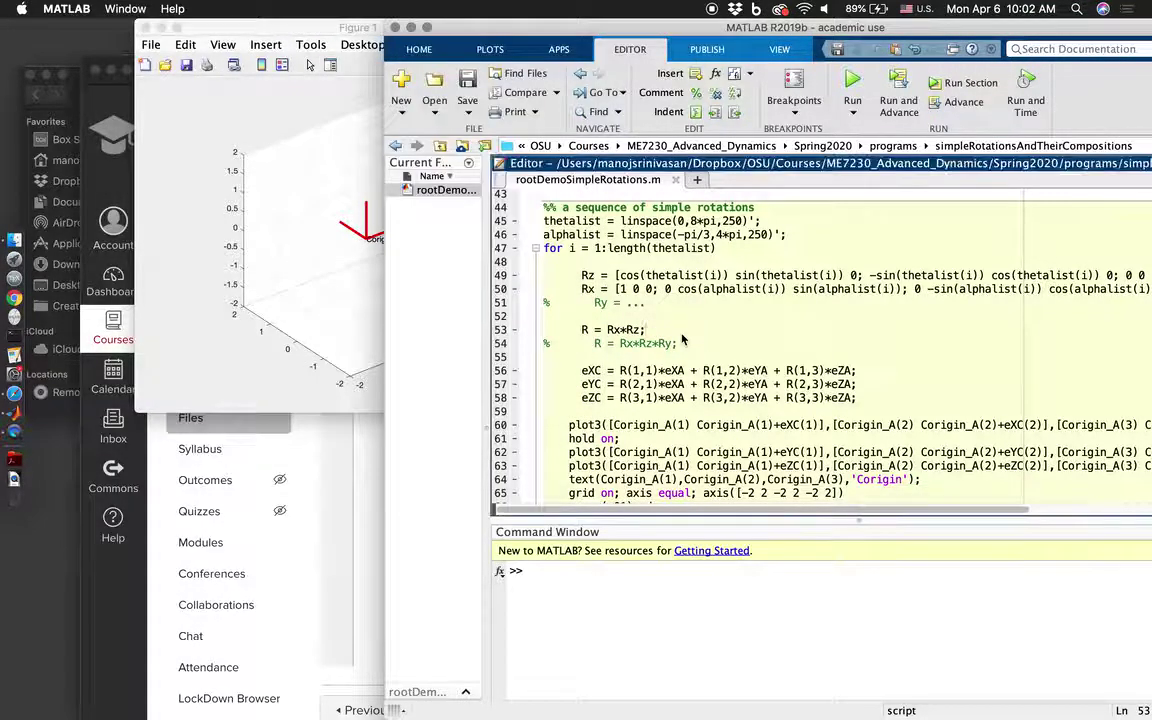